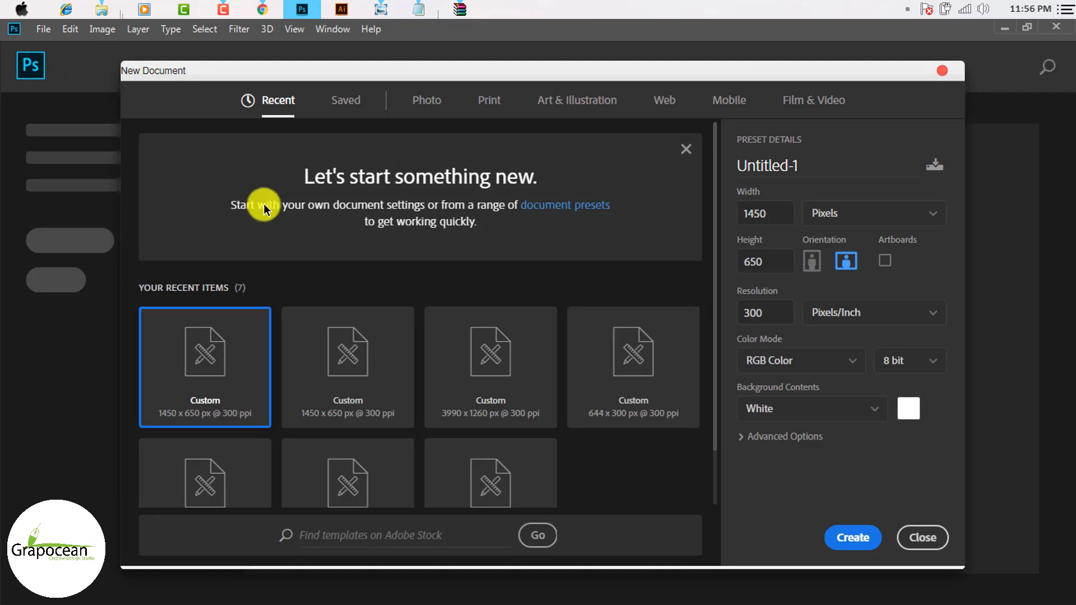
Create a 1450 x 650 pixel, 300 pixels/inch document in RGB Color, named "Bill board design"
double_click(808, 163)
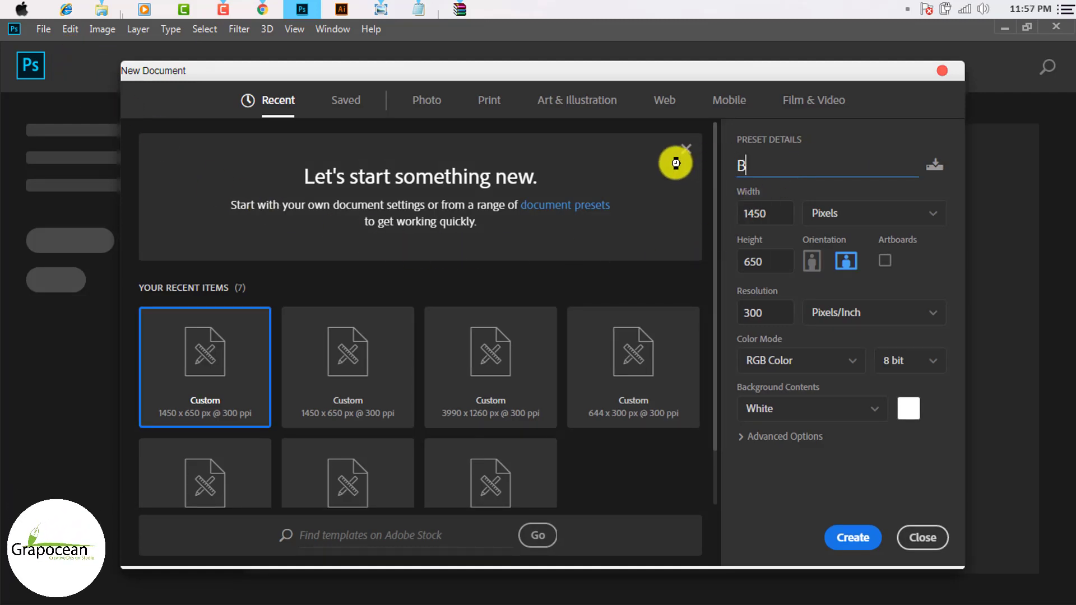
type("Bill bo")
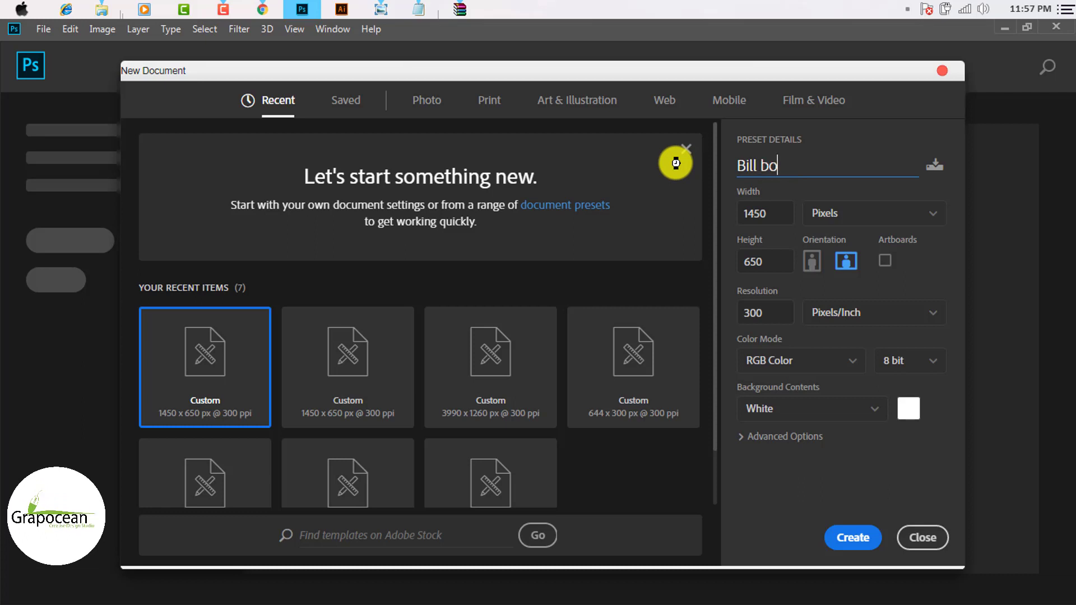
type("ard ")
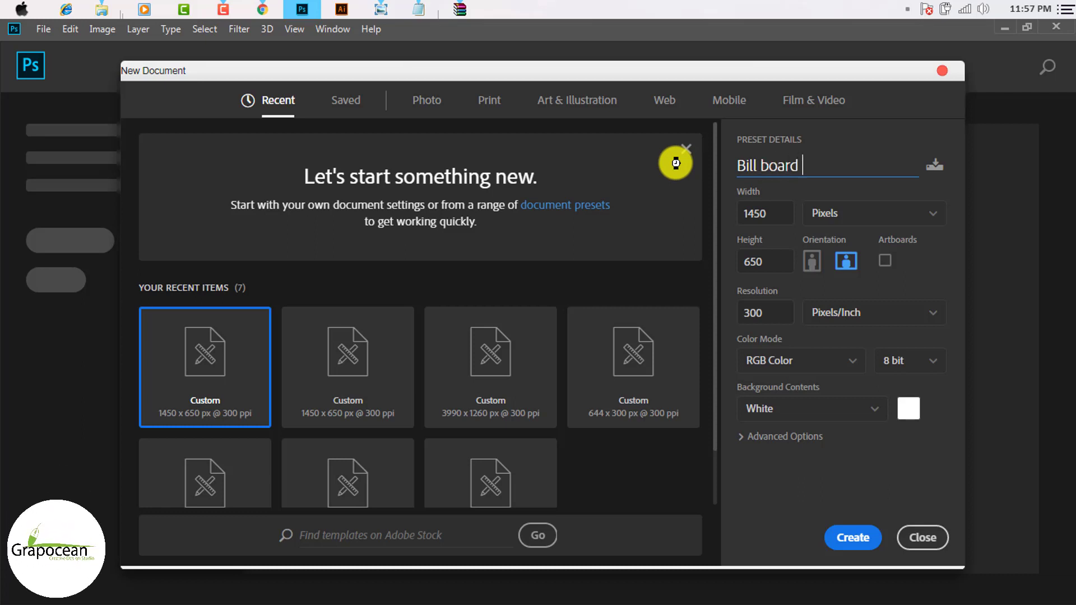
type("design")
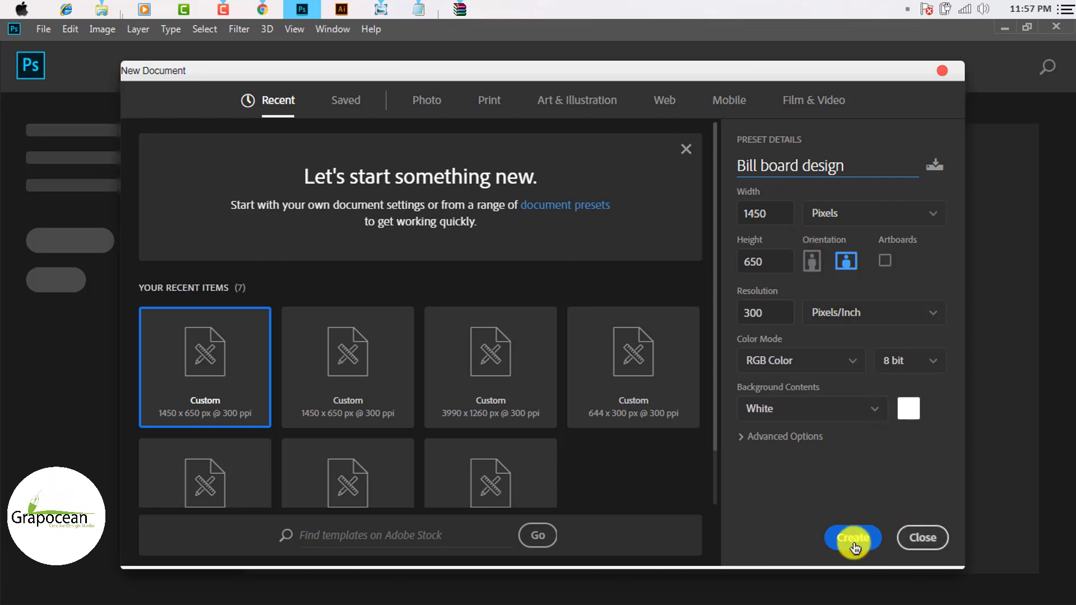
key("Tab")
key("Tab")
key("Tab")
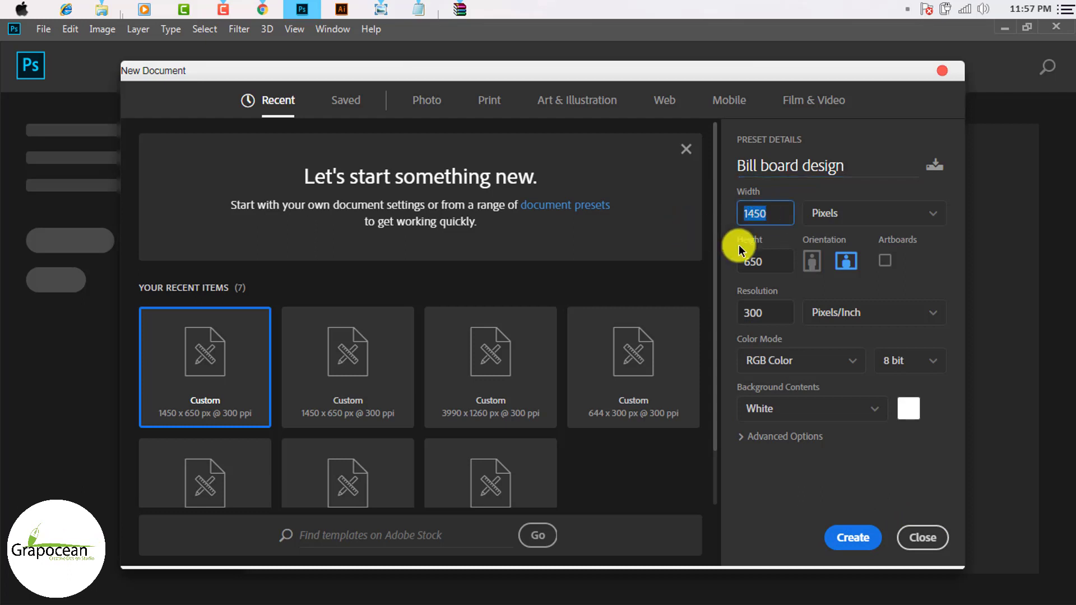
left_click(847, 364)
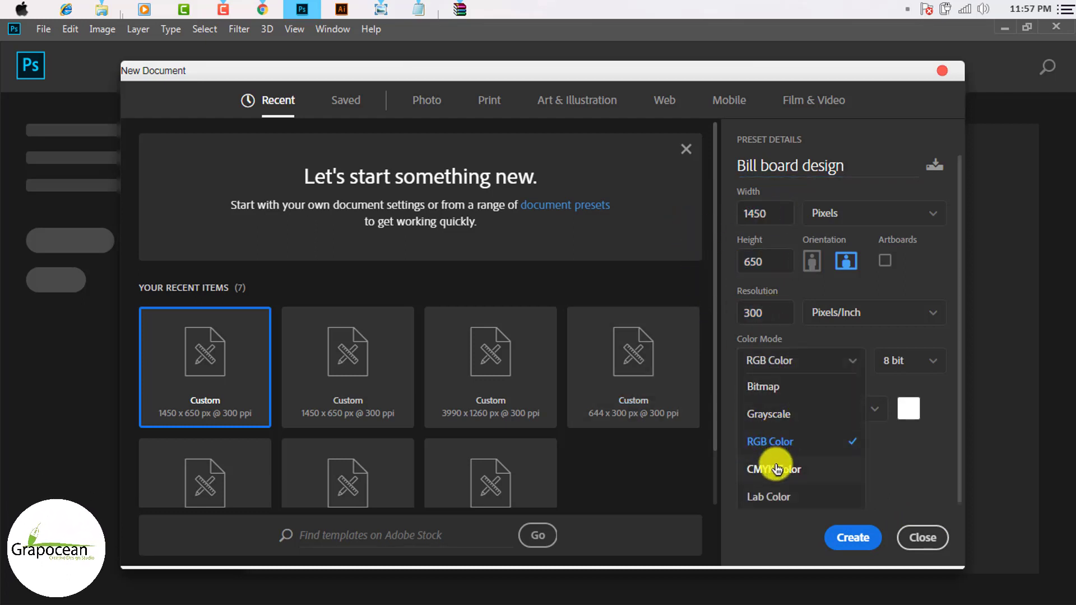
left_click(772, 362)
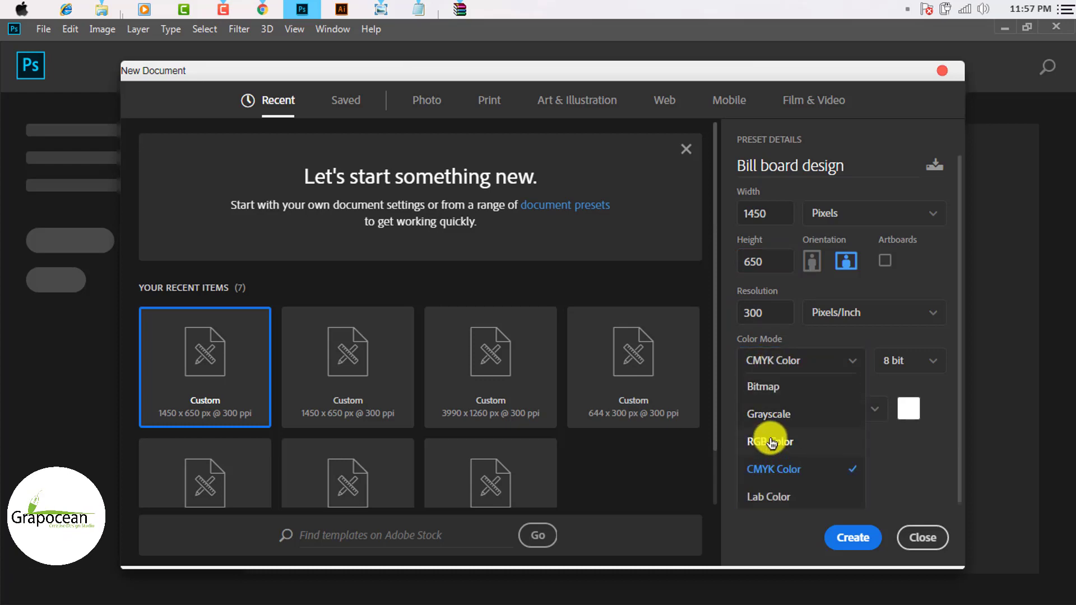
left_click(777, 443)
left_click(849, 539)
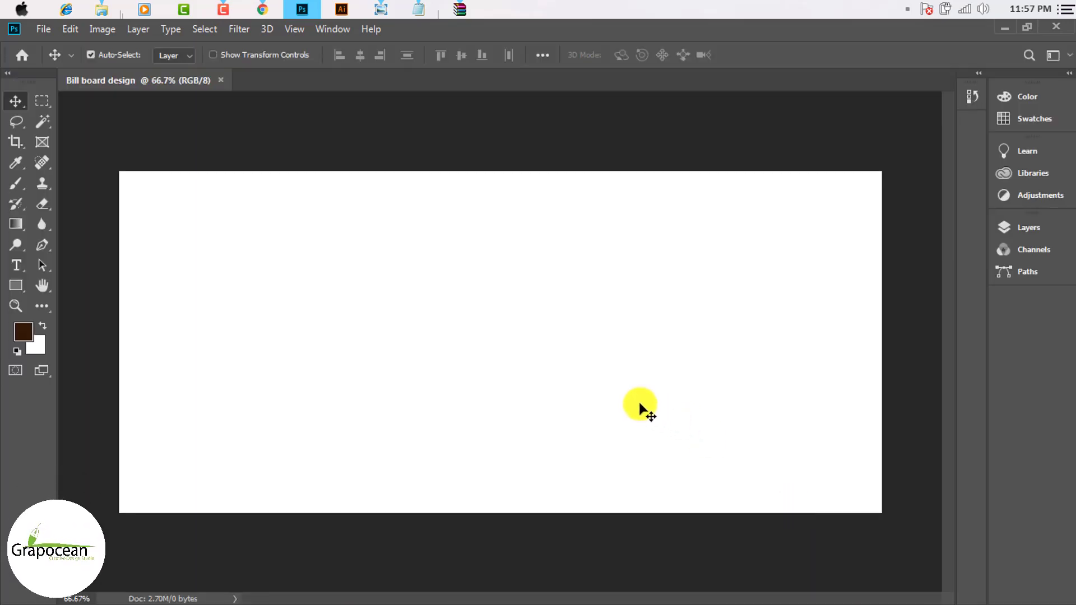
Open the gym push-up photo shutterstock-283154783 from the Downloads folder
scroll(640, 405, "down", 5)
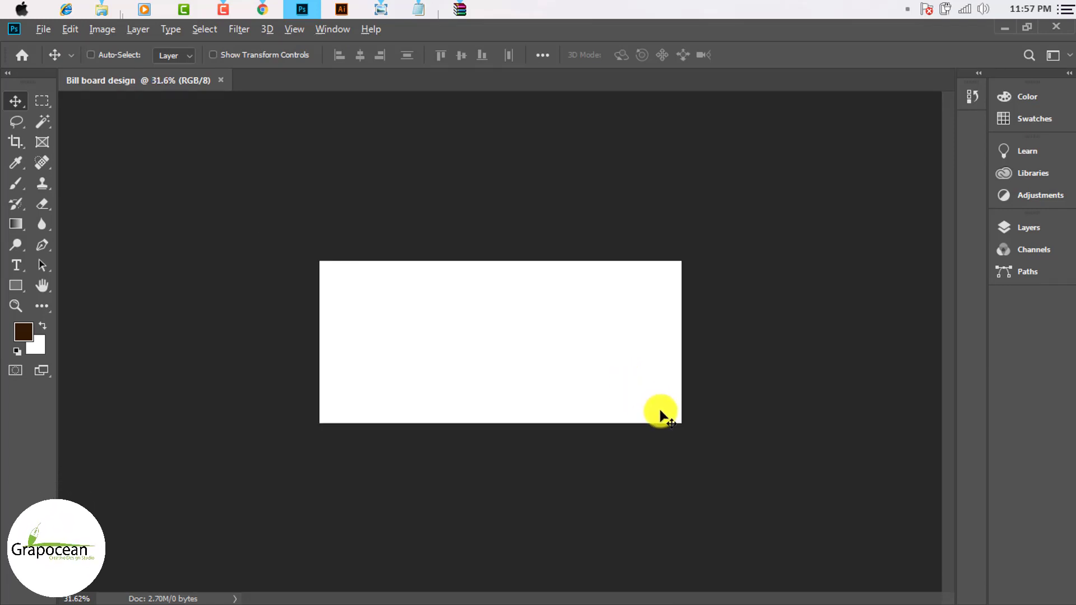
scroll(338, 283, "up", 1)
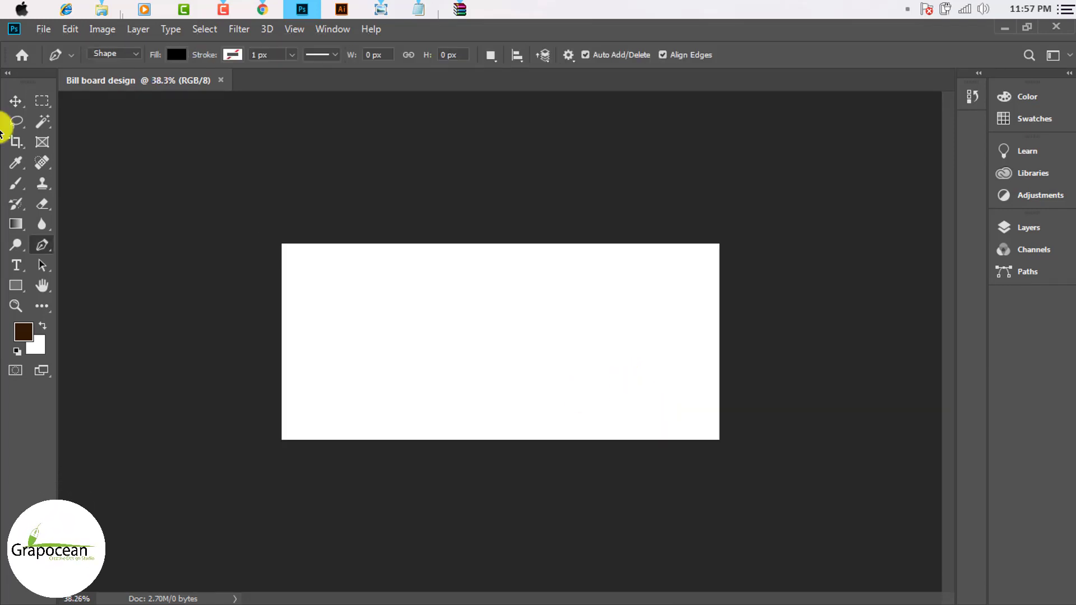
left_click(41, 31)
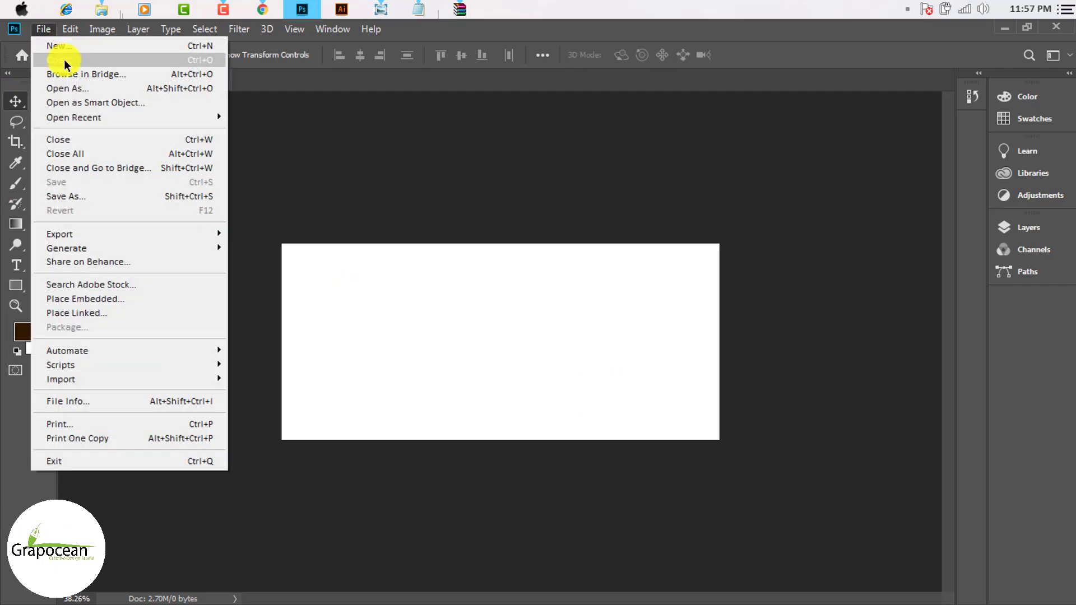
left_click(56, 55)
left_click_drag(858, 175, 857, 335)
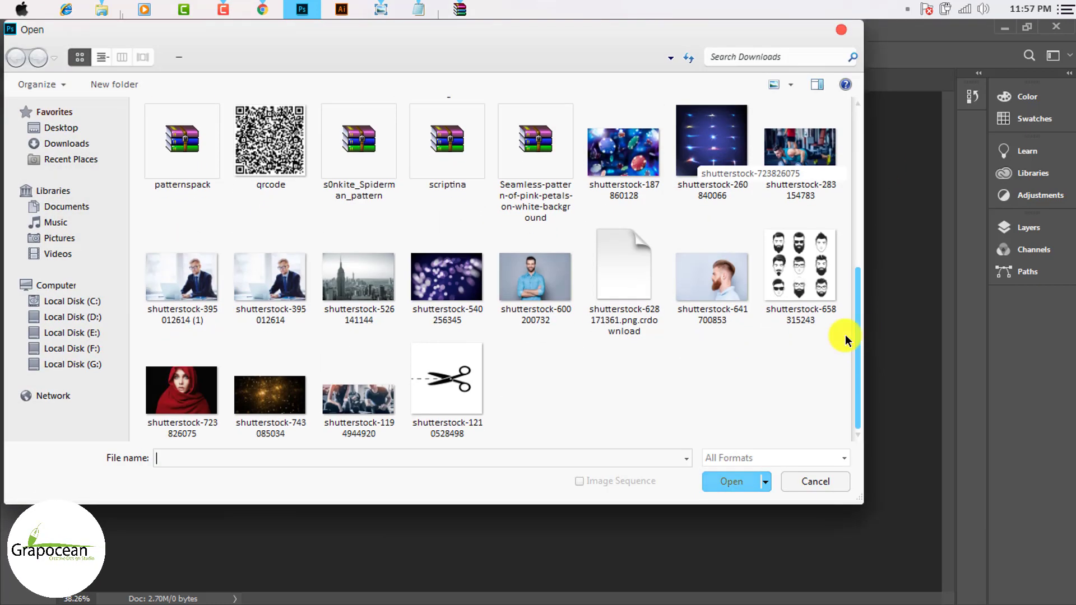
left_click(546, 273)
left_click(710, 276)
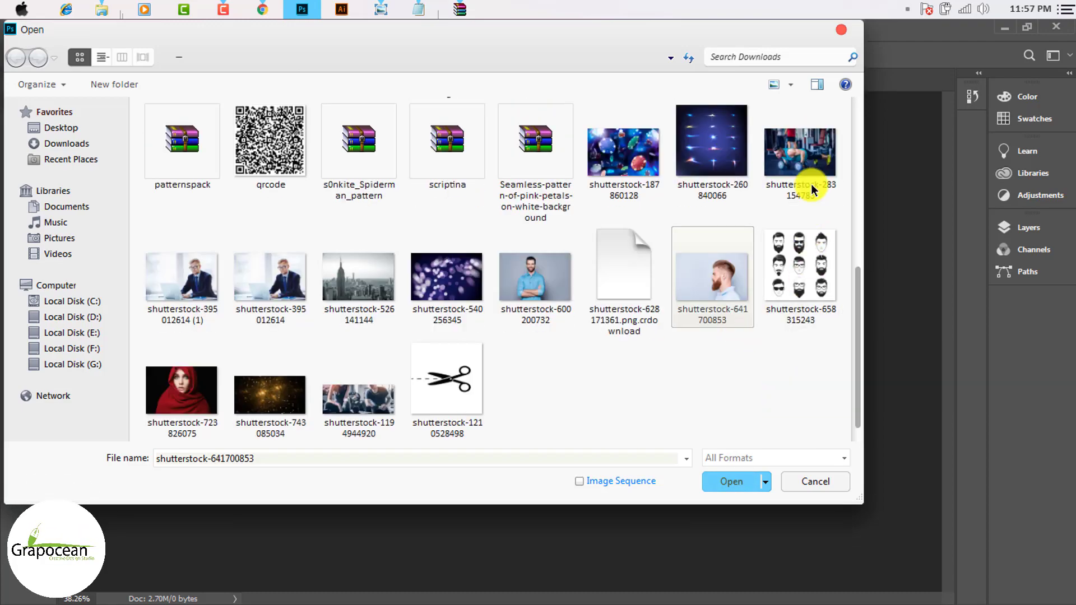
left_click(811, 184)
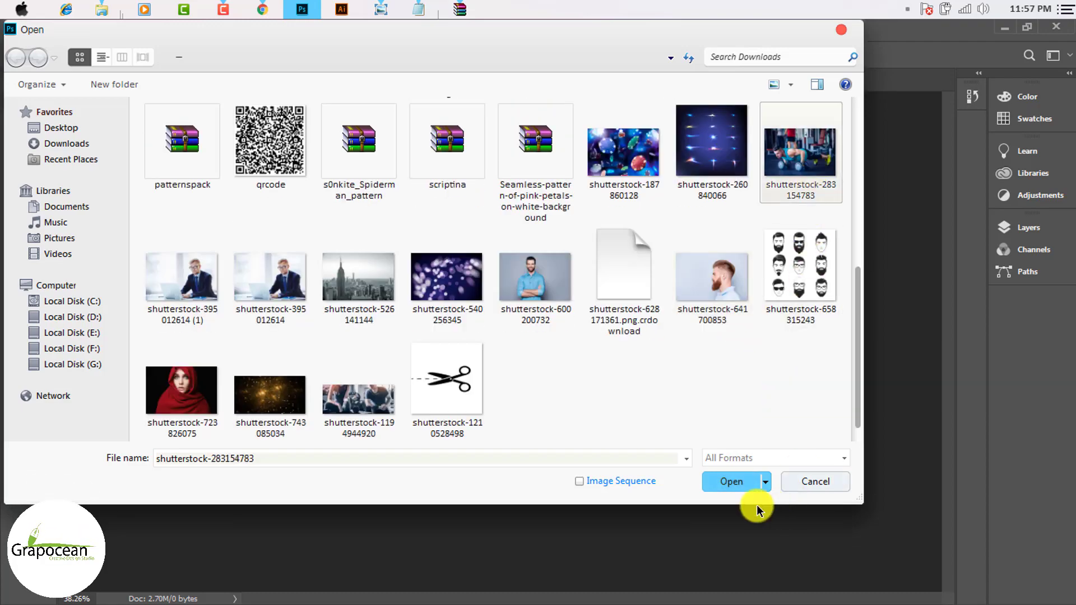
left_click(728, 481)
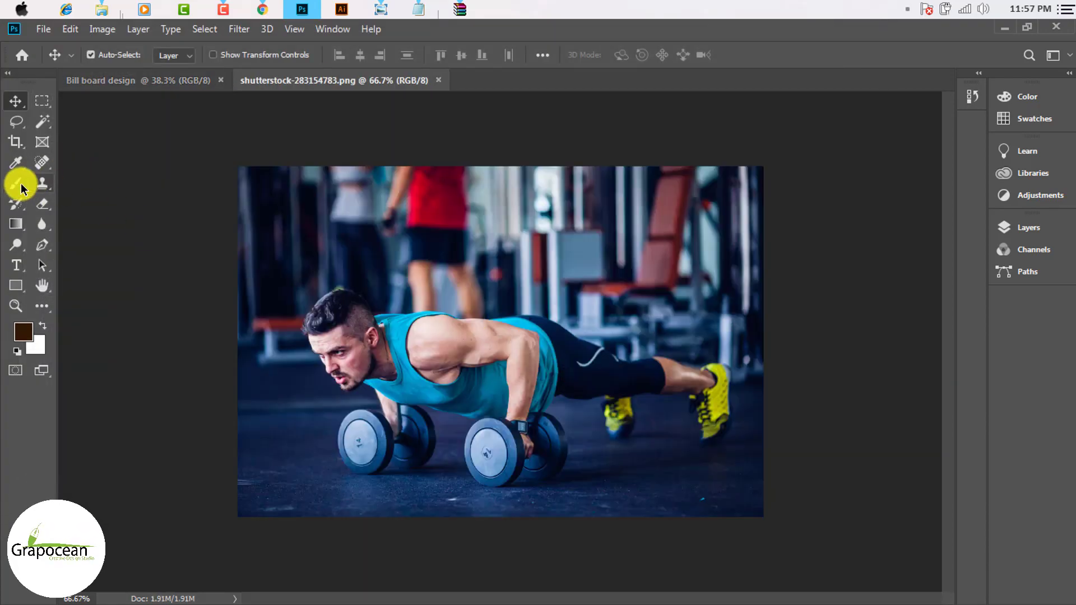
Crop the gym photo to a wide strip around the man, trimming the upper background and some of the floor
left_click(16, 142)
left_click_drag(501, 168, 497, 200)
left_click_drag(768, 346, 768, 344)
left_click_drag(508, 479, 512, 483)
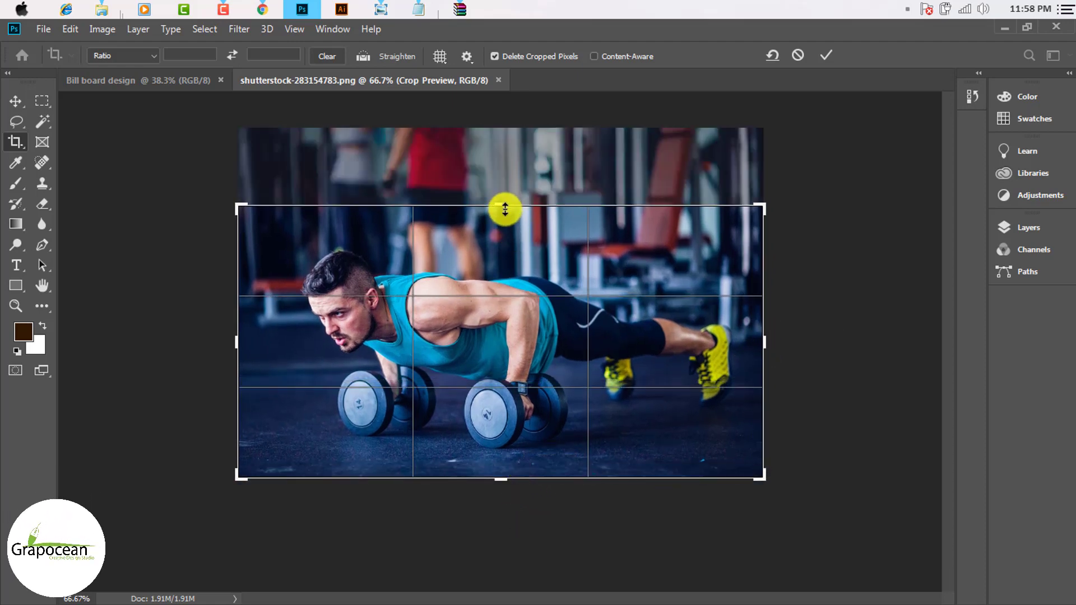
left_click_drag(505, 209, 504, 212)
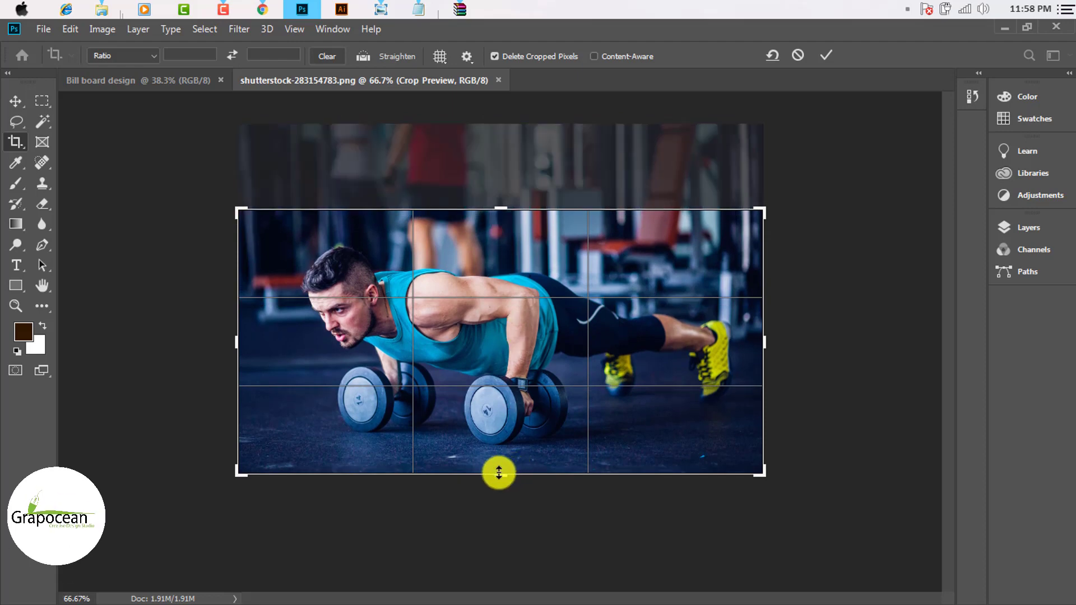
left_click_drag(497, 471, 504, 472)
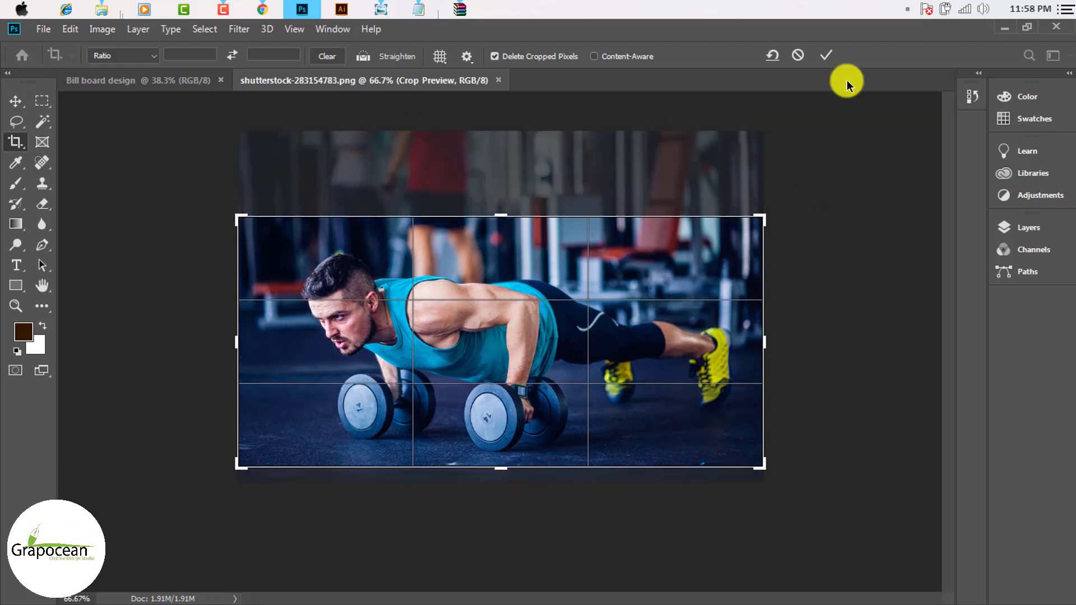
left_click(821, 54)
Unlock the cropped photo's background layer and move the image into the Bill board design document
left_click(1006, 229)
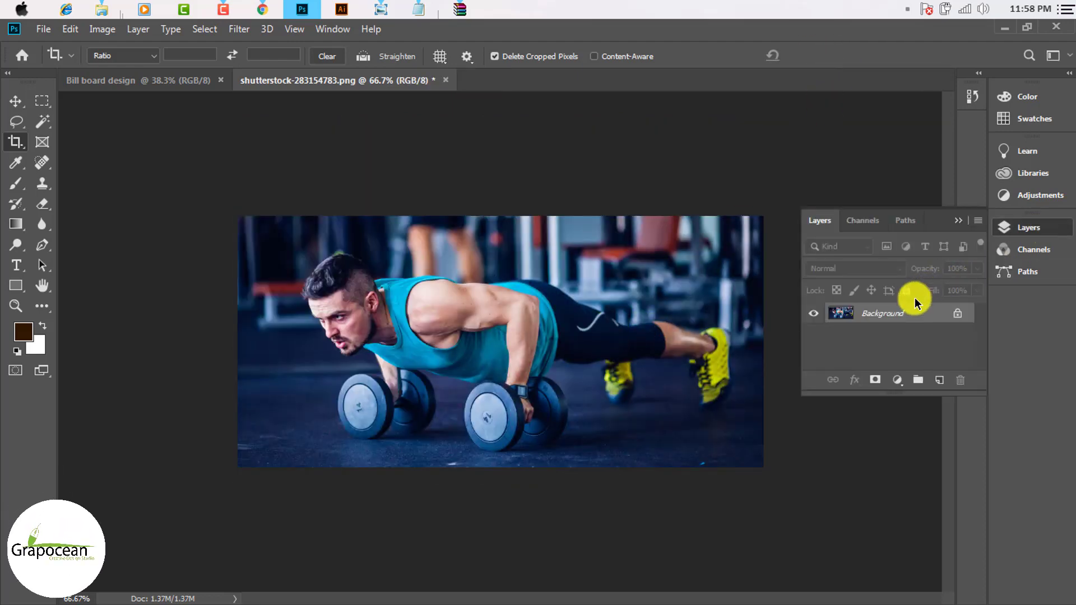
left_click(960, 314)
left_click_drag(640, 290, 426, 192)
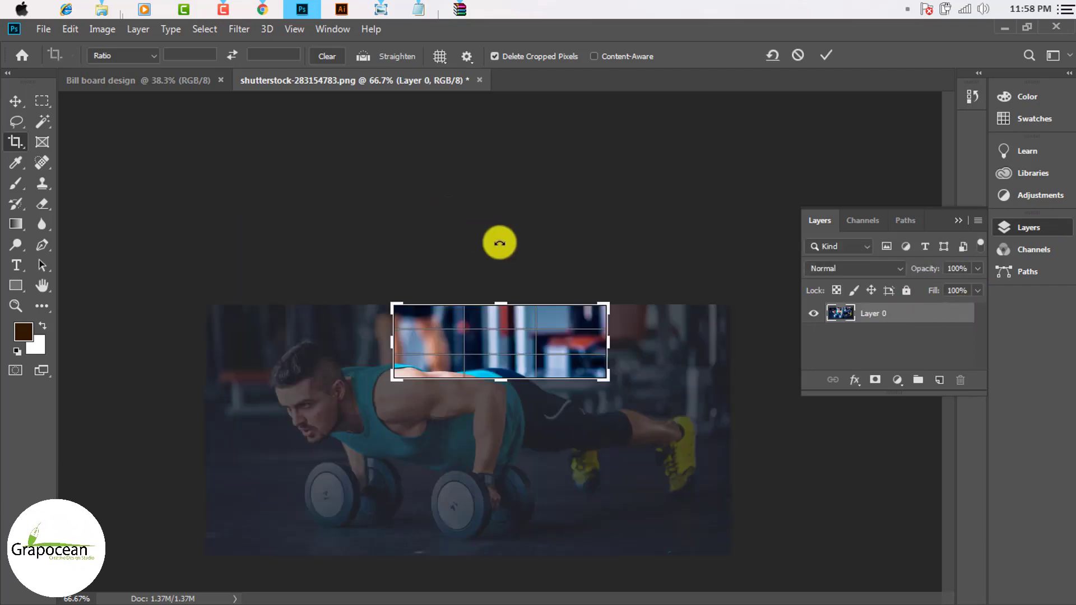
left_click(774, 59)
left_click(15, 101)
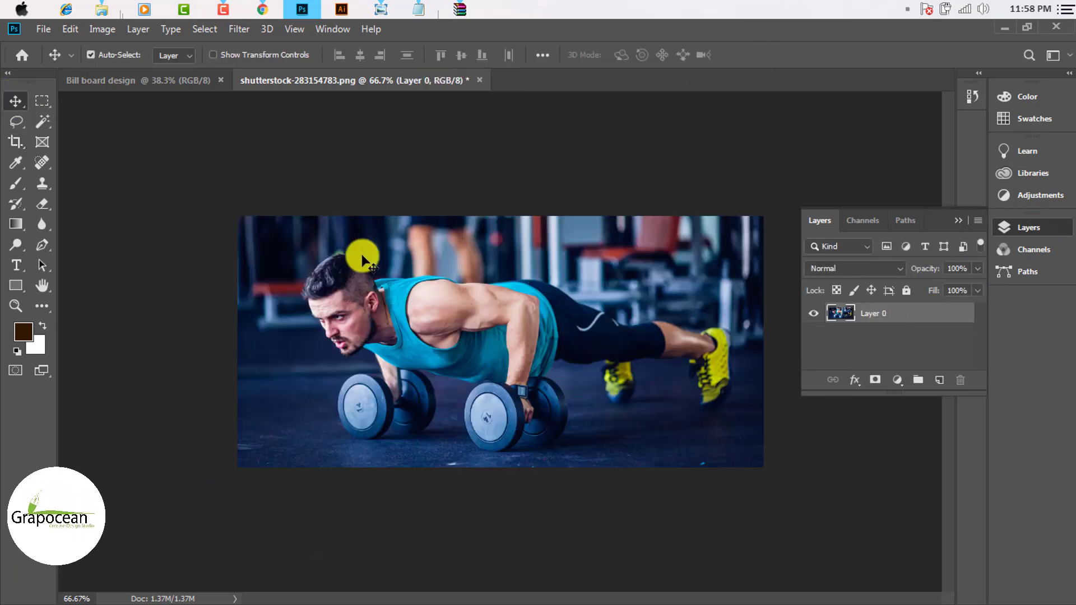
left_click_drag(361, 254, 493, 345)
Scale the placed photo to about 143% so it covers the full canvas height, extending past the canvas's left edge
scroll(469, 296, "down", 3)
key("ctrl+t")
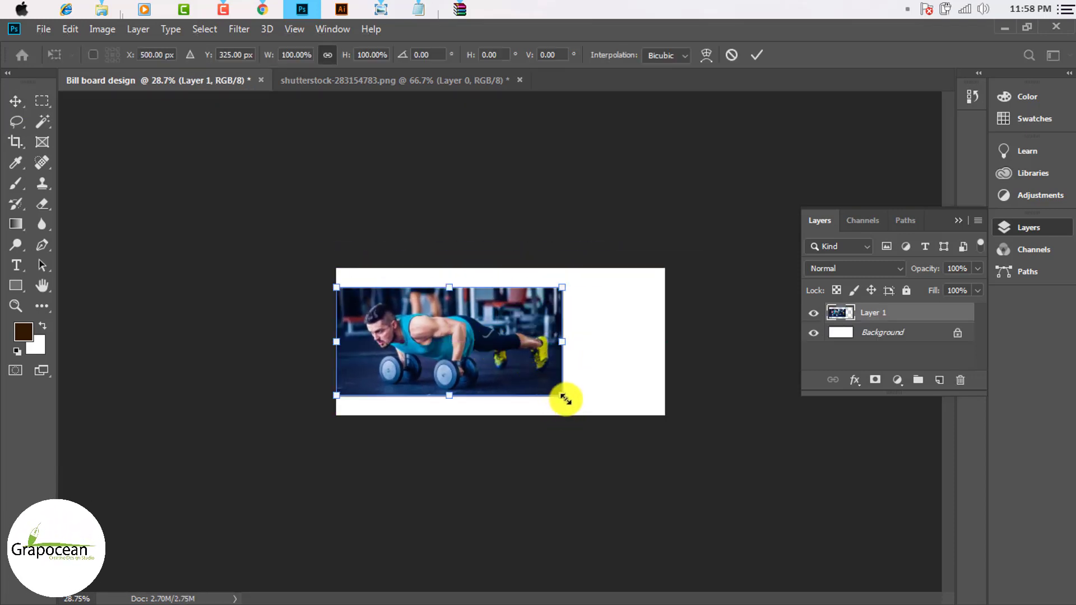
mouse_move(567, 398)
left_mouse_down()
mouse_move(614, 422)
mouse_move(560, 404)
mouse_move(588, 404)
mouse_move(560, 402)
left_mouse_up()
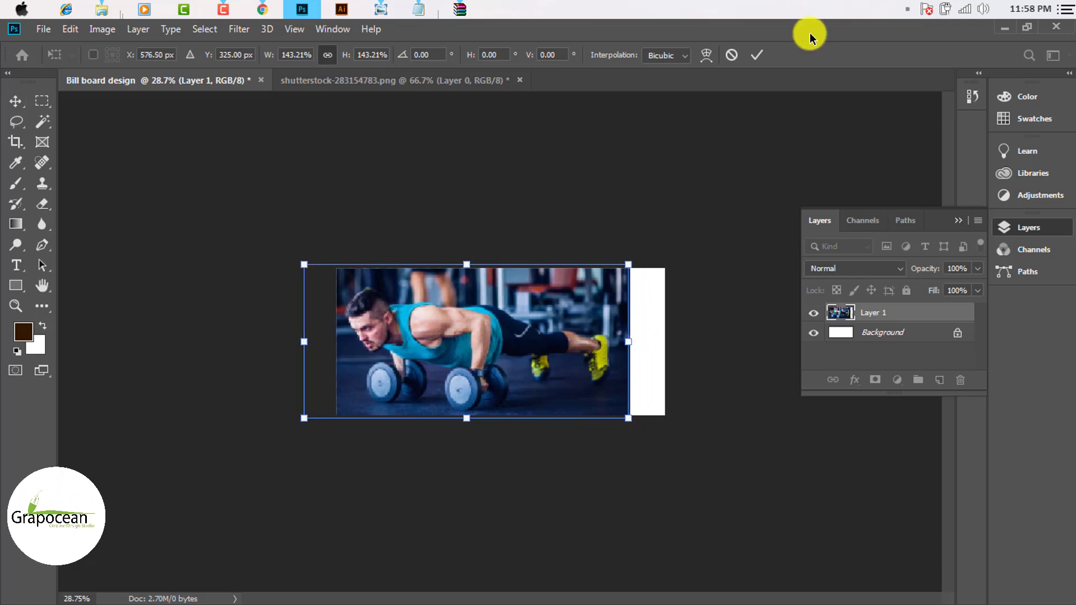
left_click(755, 59)
scroll(440, 403, "up", 5)
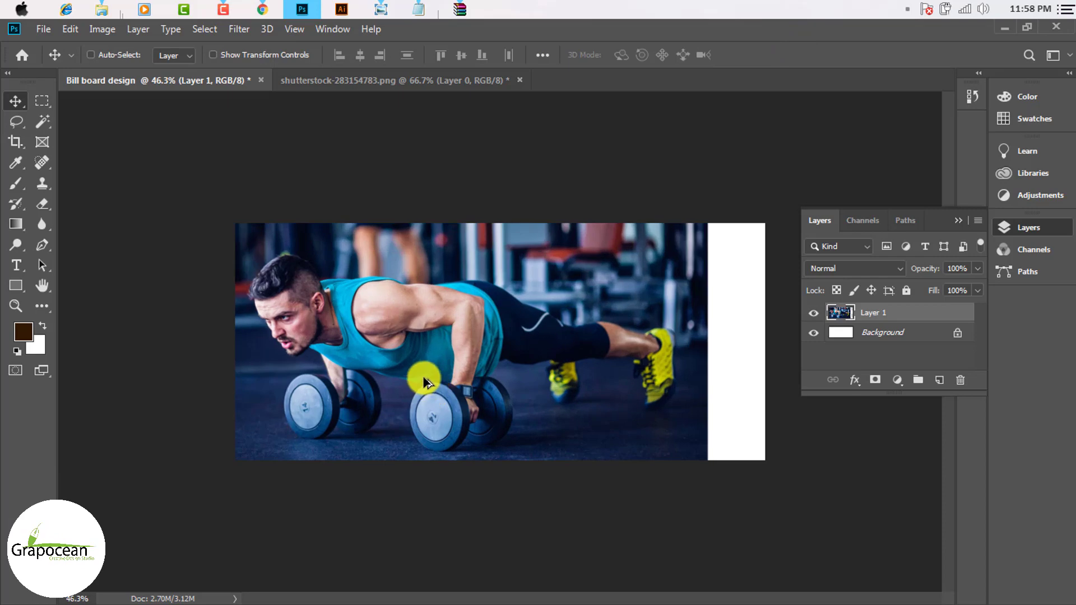
Apply the Camera Raw Filter to the photo layer with Contrast +77, Highlights -100 and Whites -5
scroll(424, 383, "down", 3)
scroll(609, 386, "down", 3)
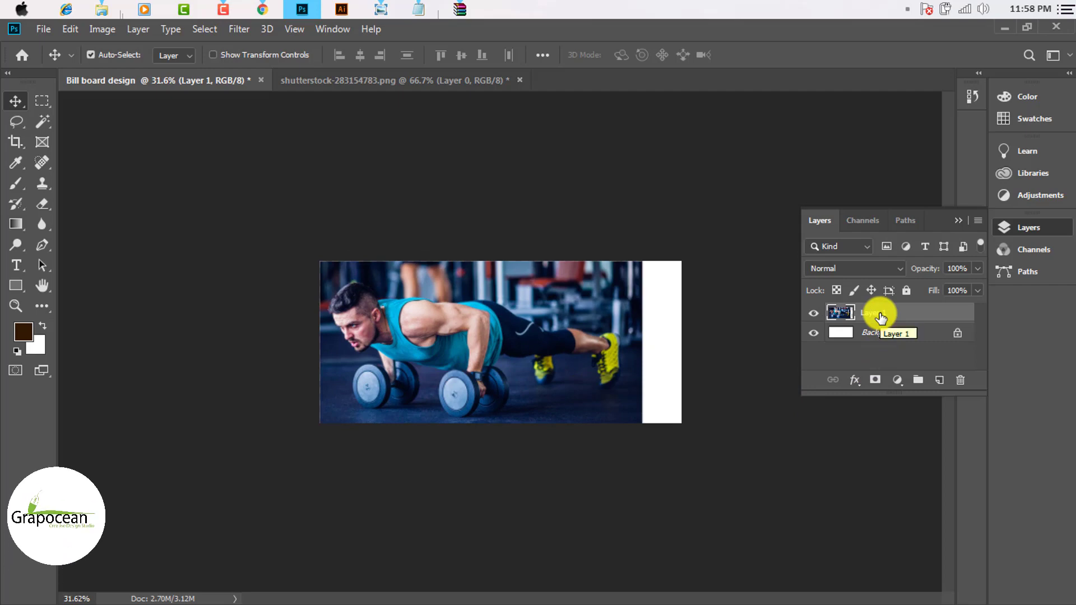
left_click(239, 29)
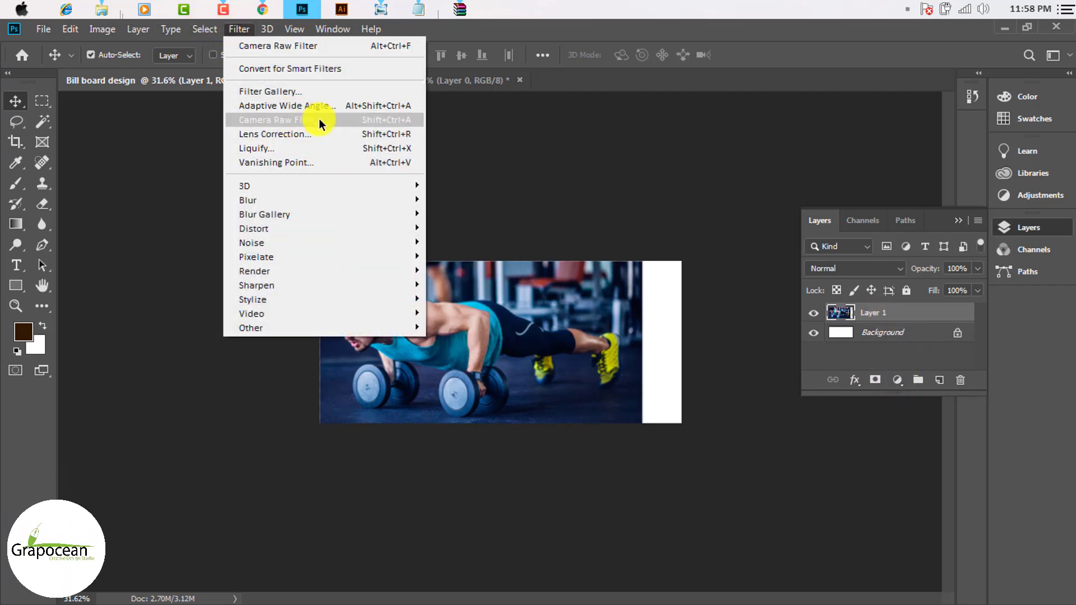
key("Escape")
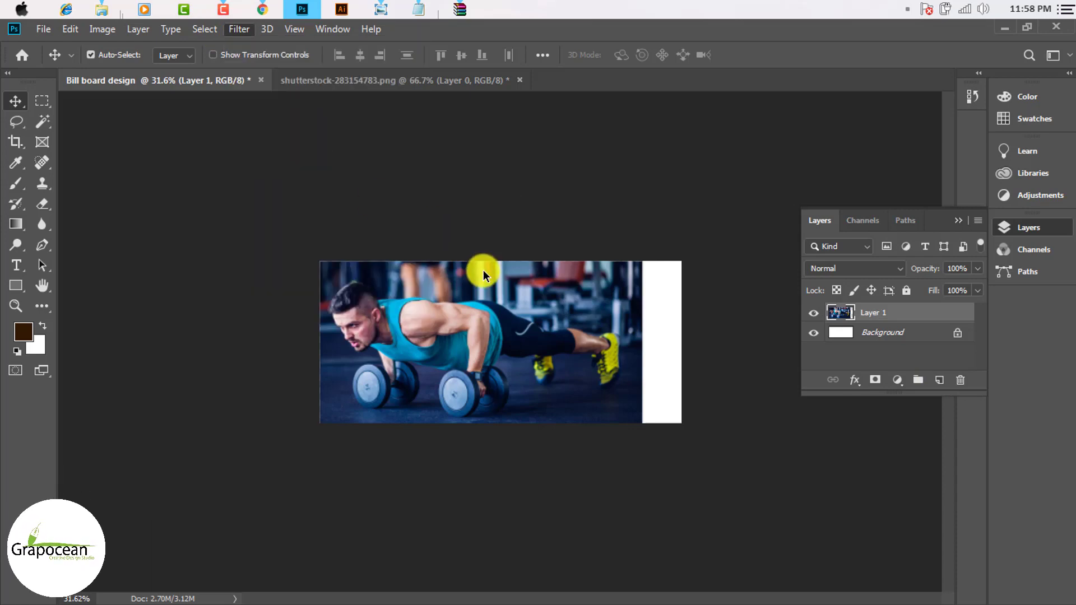
key("ctrl+shift+a")
left_click_drag(927, 417, 829, 440)
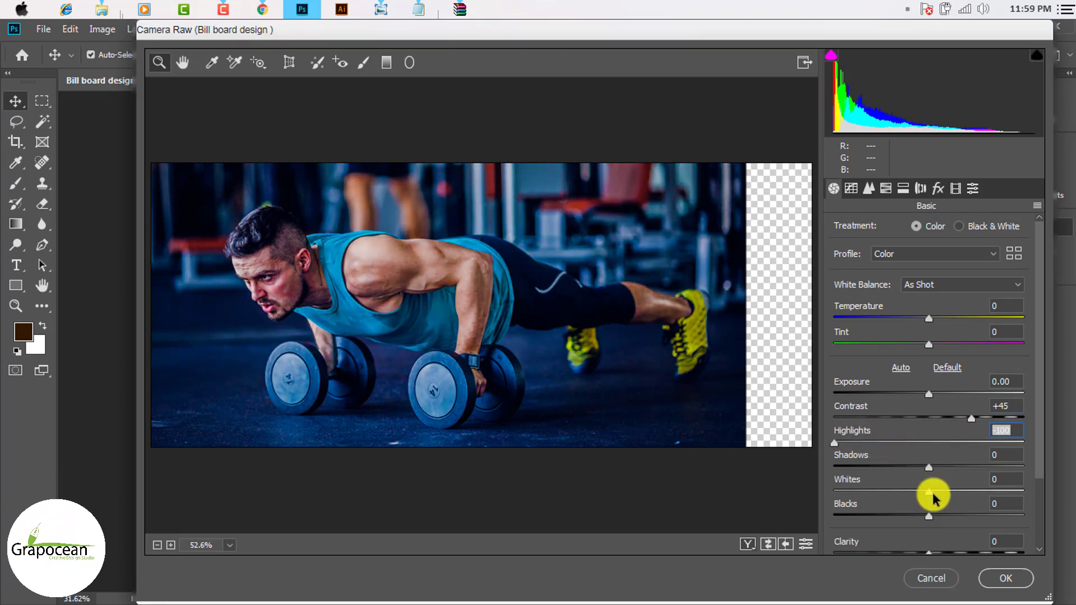
left_click_drag(947, 496, 924, 493)
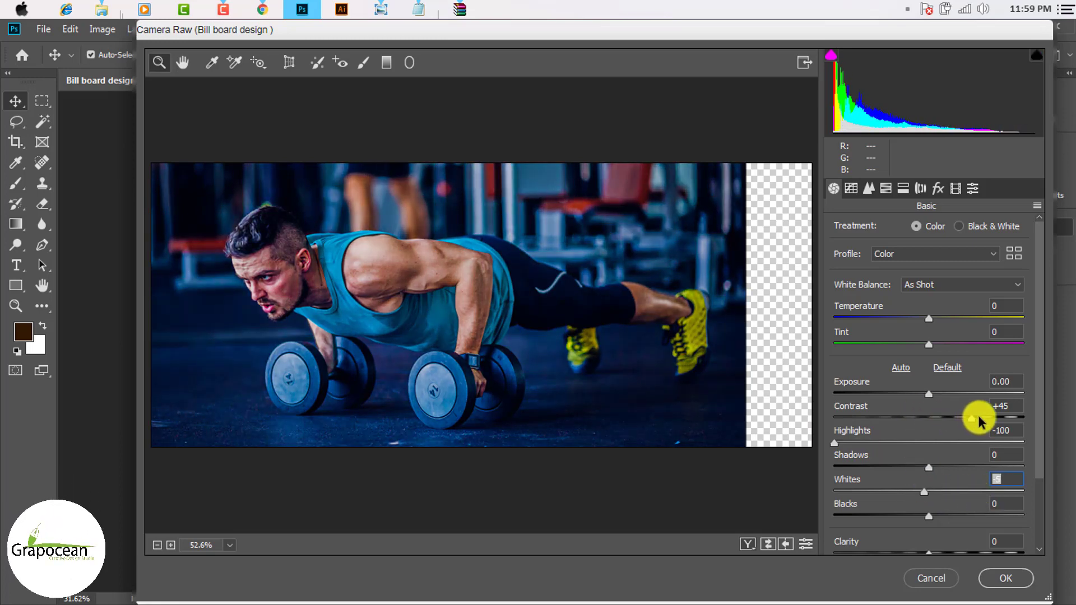
mouse_move(979, 422)
left_mouse_down()
mouse_move(1021, 425)
mouse_move(998, 426)
left_mouse_up()
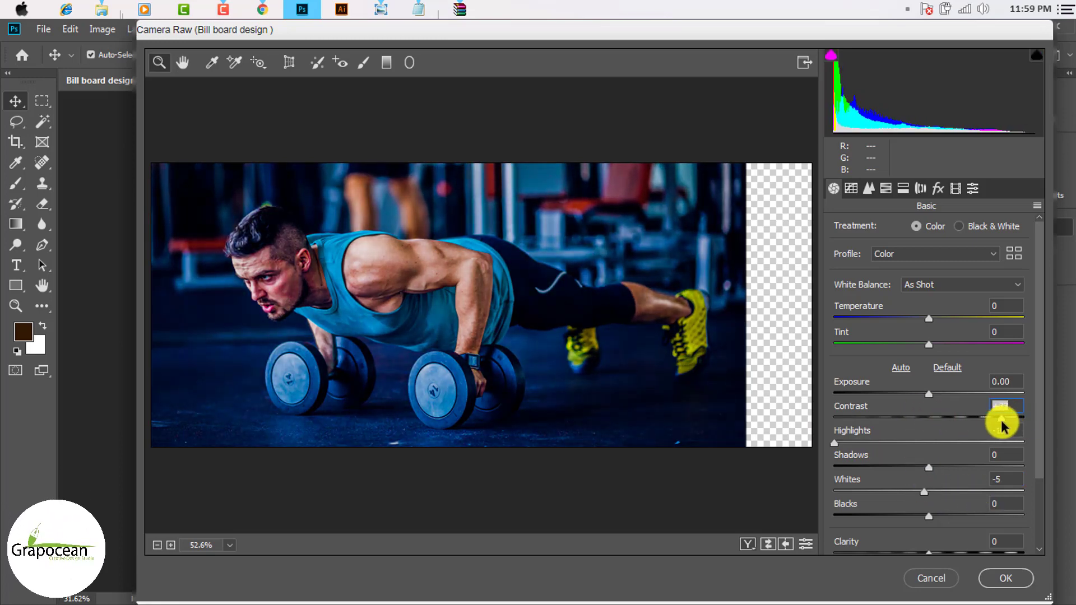
Set the photo's Dehaze to +37 and Exposure to +0.05 in the Camera Raw adjustments
scroll(924, 527, "down", 3)
left_click_drag(933, 500, 961, 504)
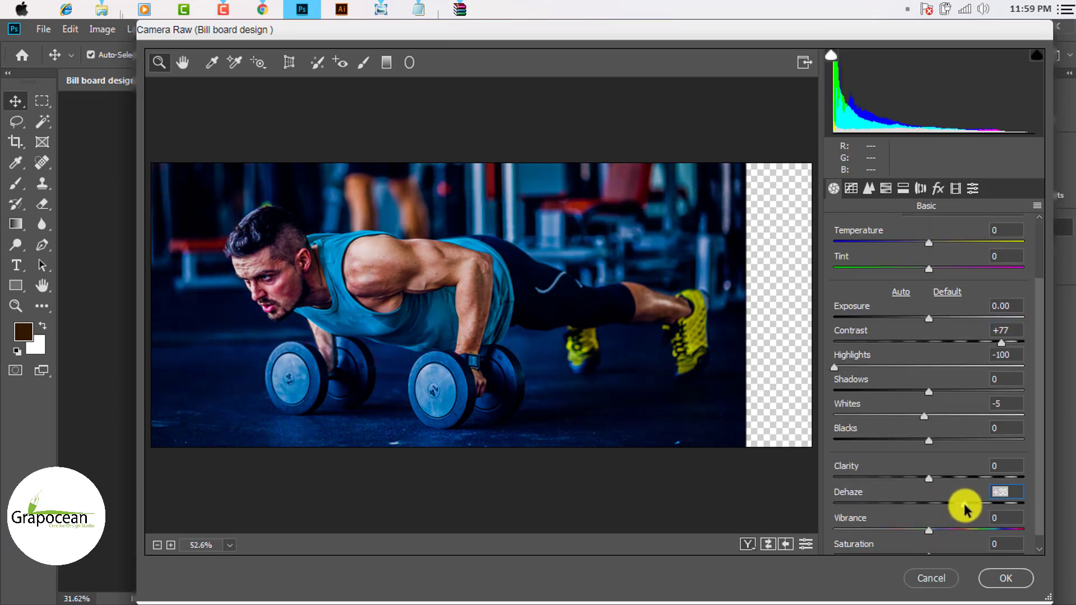
scroll(953, 511, "down", 1)
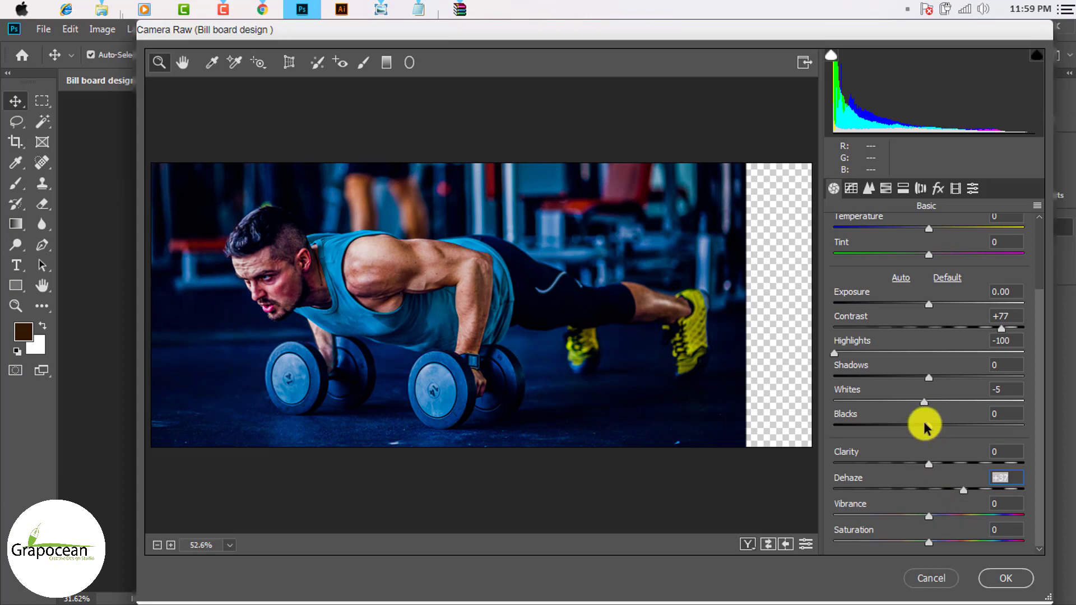
scroll(924, 426, "up", 3)
mouse_move(932, 397)
left_mouse_down()
mouse_move(948, 399)
mouse_move(930, 399)
left_mouse_up()
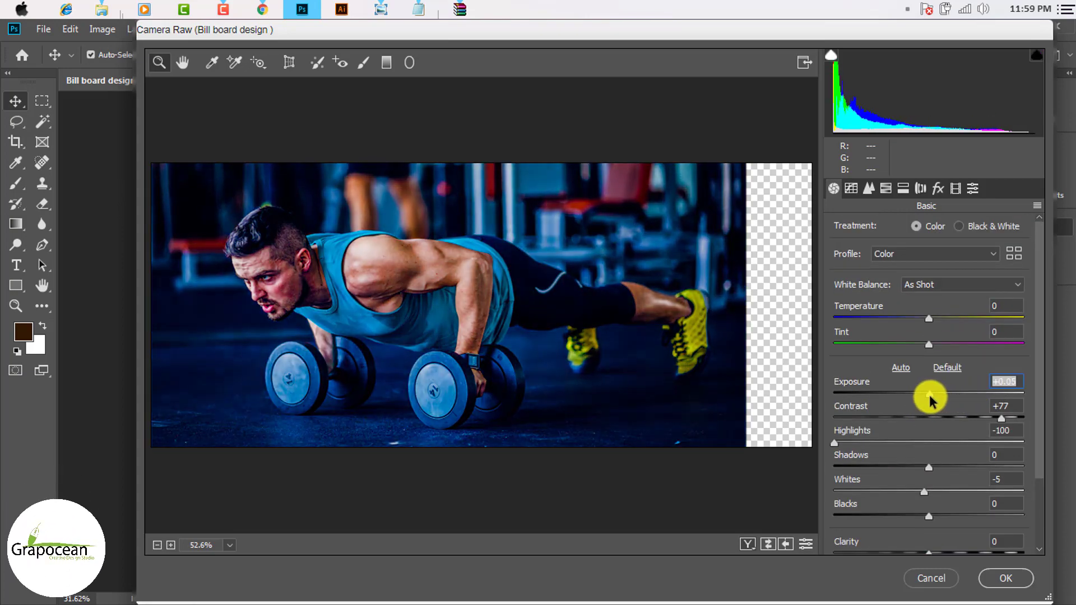
Sample the skin on the man's upper arm with the White Balance tool to shift the photo's colors cooler
left_click(211, 67)
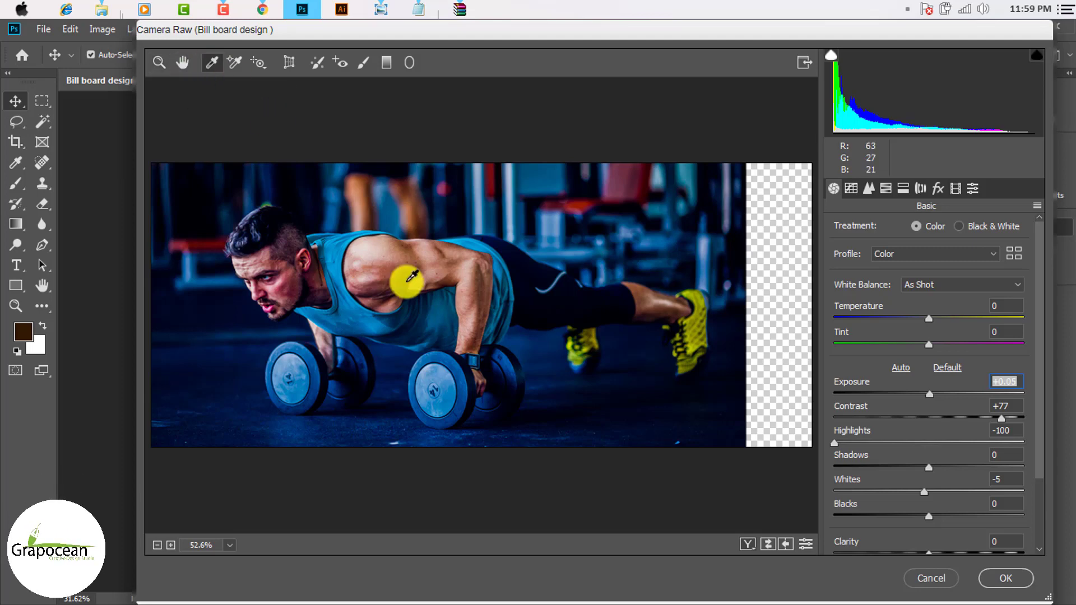
left_click(449, 264)
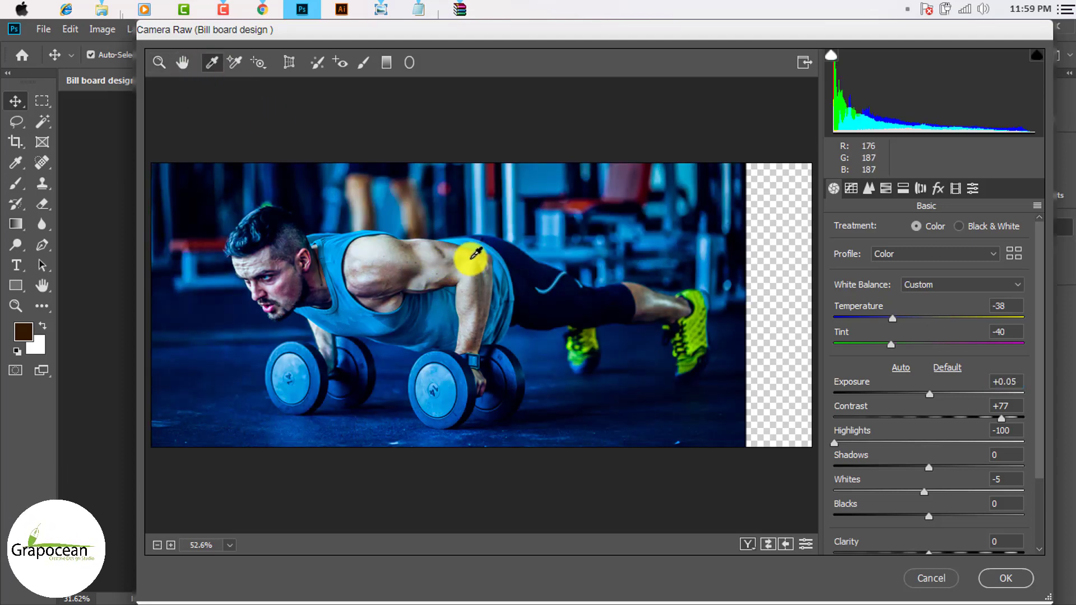
Undo the last white balance sampling and place a color sampler on the skin of the man's upper arm
key("ctrl+z")
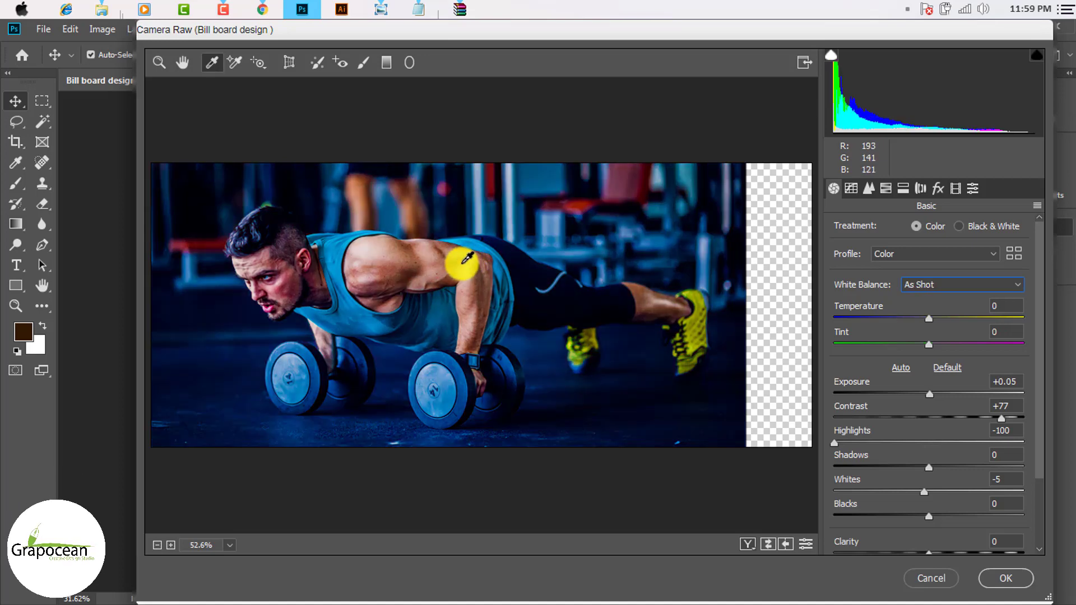
left_click(235, 62)
left_click(392, 251)
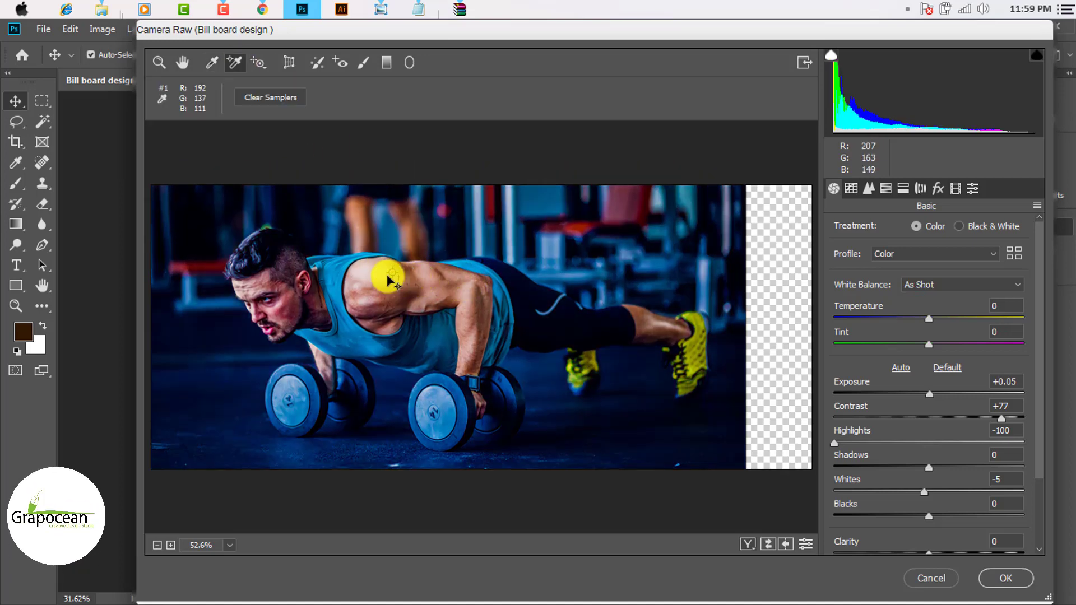
left_click_drag(393, 273, 452, 290)
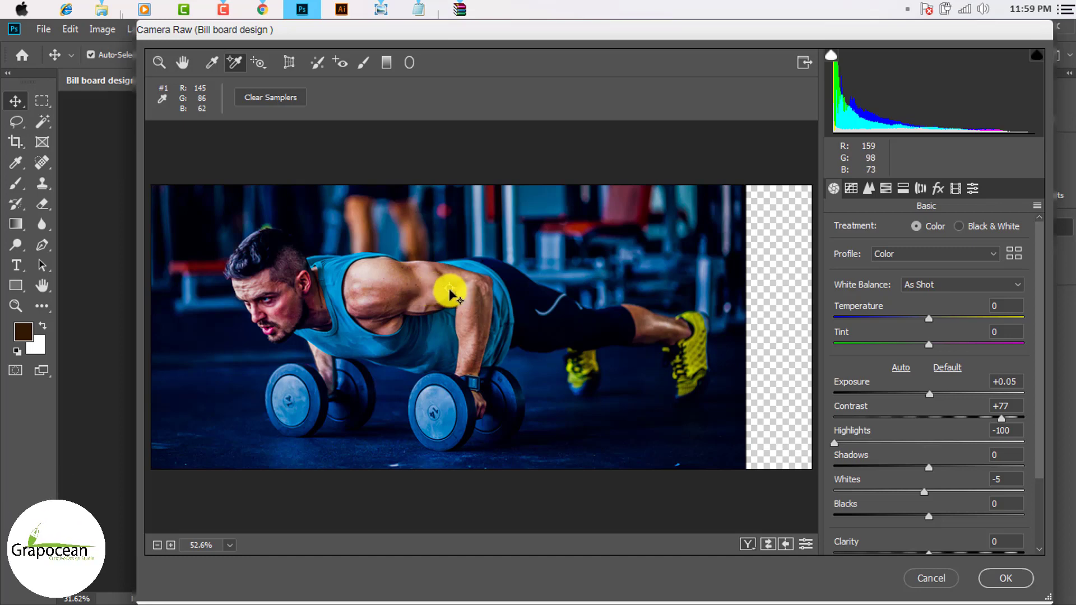
Heal the skin between the man's shoulder and upper arm with the Spot Removal brush reduced to size 18
left_click(319, 64)
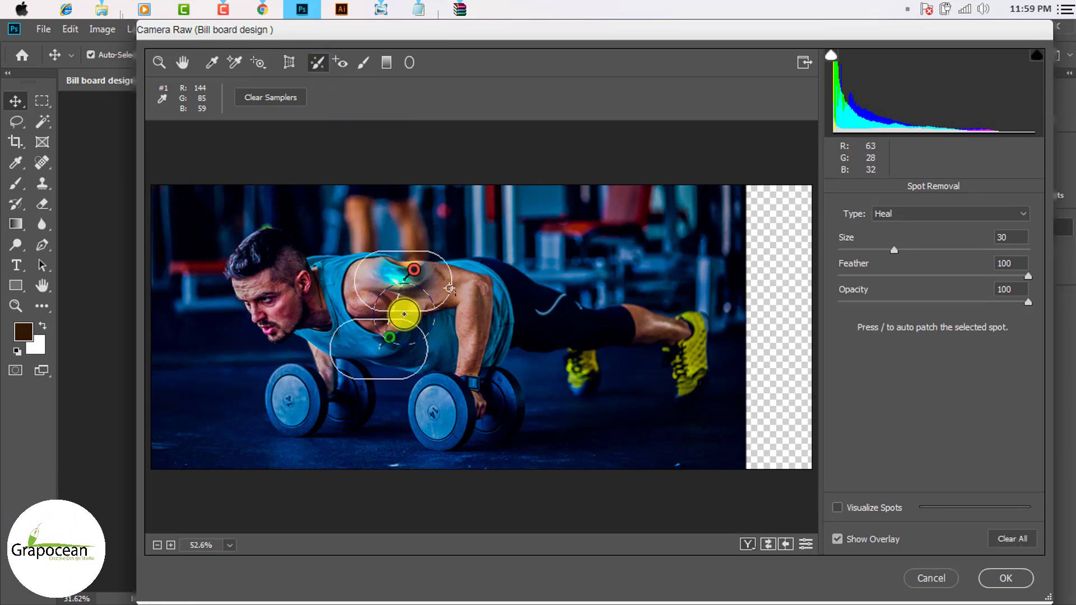
key("ctrl+z")
scroll(360, 329, "up", 3)
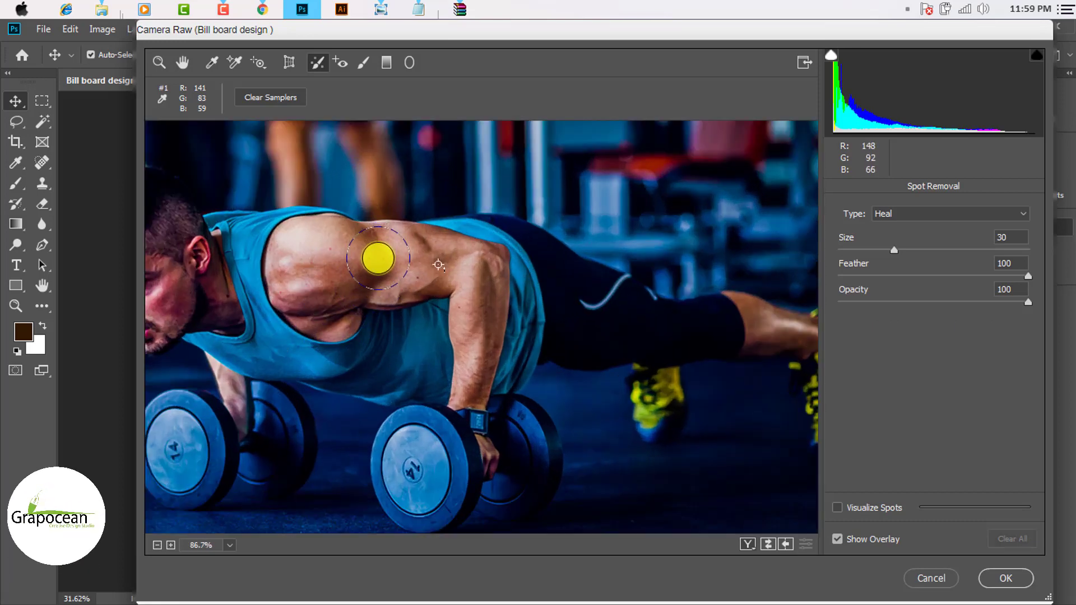
key("bracketleft")
key("bracketleft")
key("bracketleft")
key("bracketleft")
key("bracketleft")
key("bracketleft")
left_click_drag(357, 257, 359, 258)
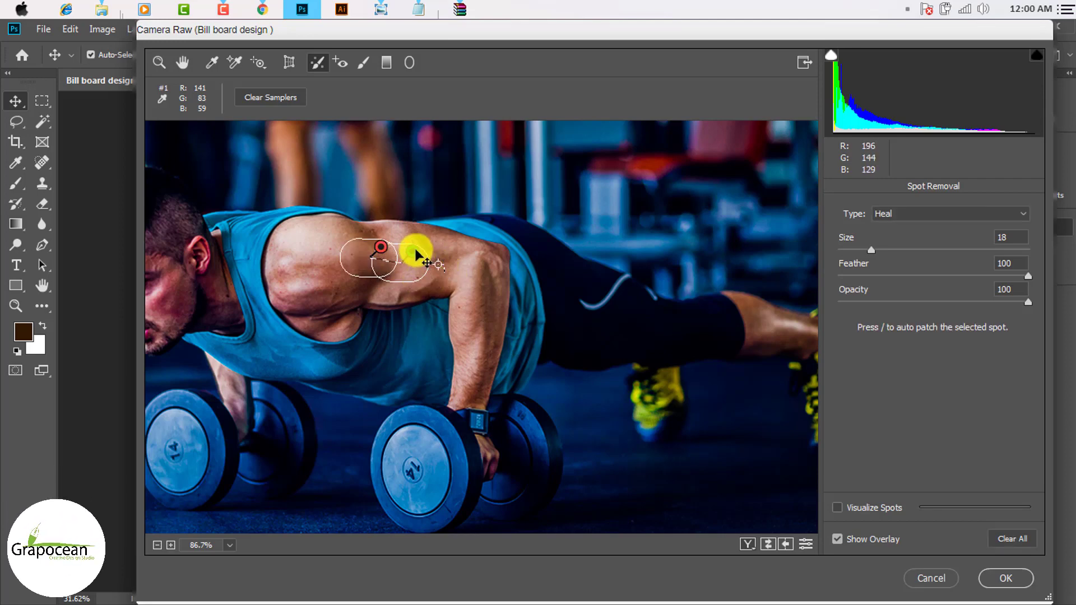
Reposition the healed patch and its source area on the man's upper arm
left_click_drag(435, 266, 427, 266)
left_click_drag(366, 251, 400, 246)
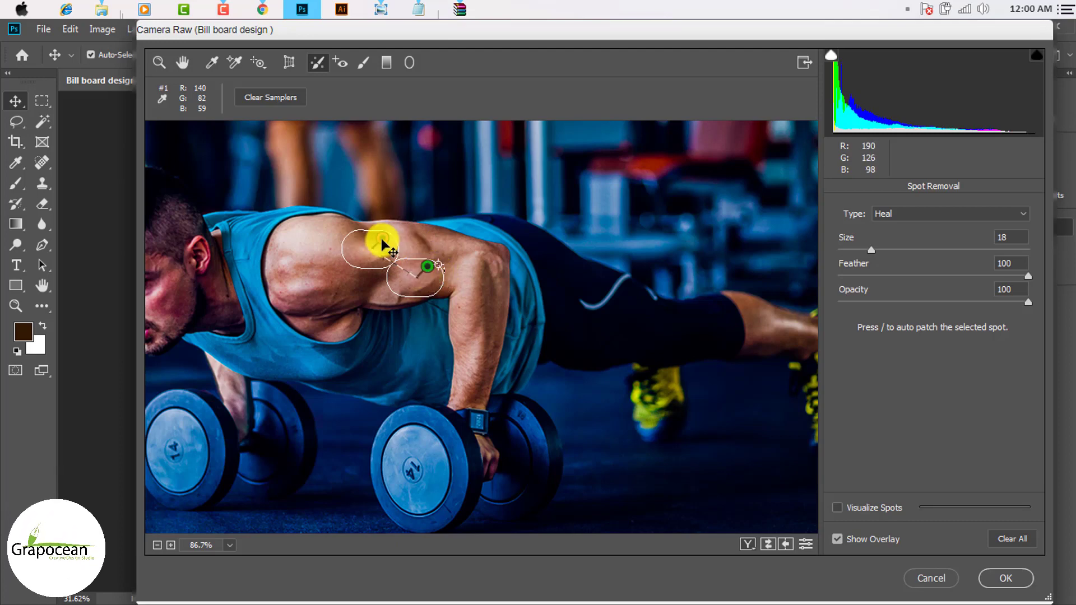
mouse_move(387, 247)
left_mouse_down()
mouse_move(362, 245)
mouse_move(387, 259)
left_mouse_up()
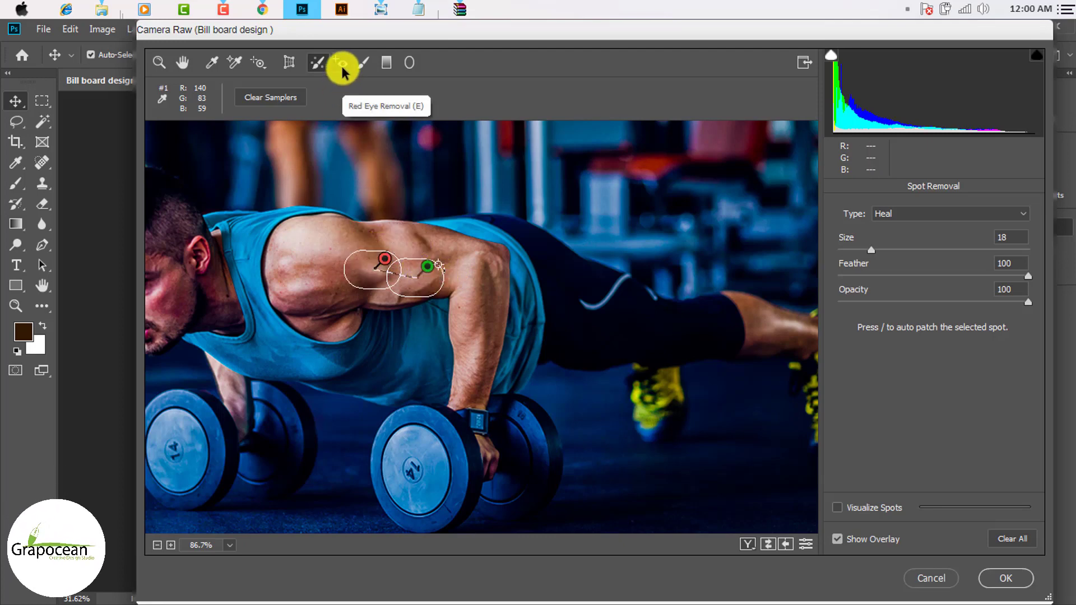
Clear the color samplers and heal two more areas on the man's shoulder with Spot Removal at size 18
left_click(289, 101)
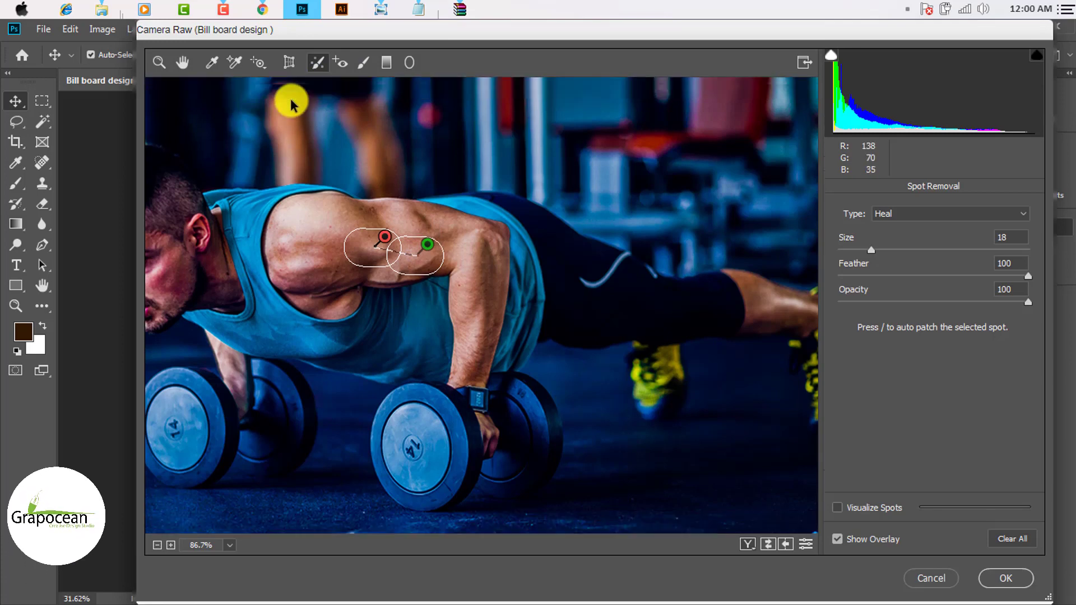
left_click(385, 63)
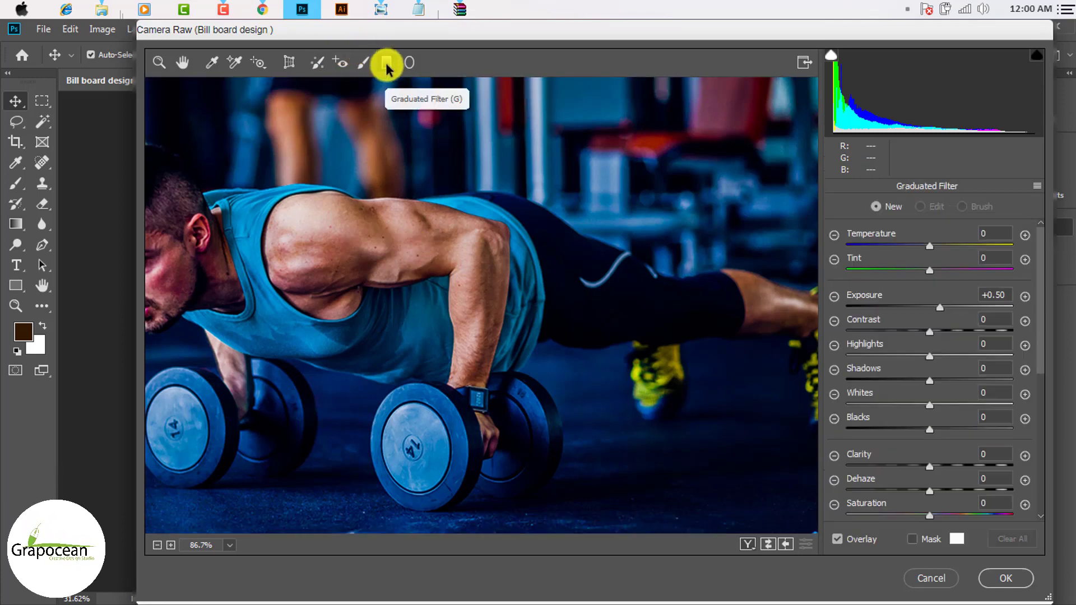
left_click(318, 63)
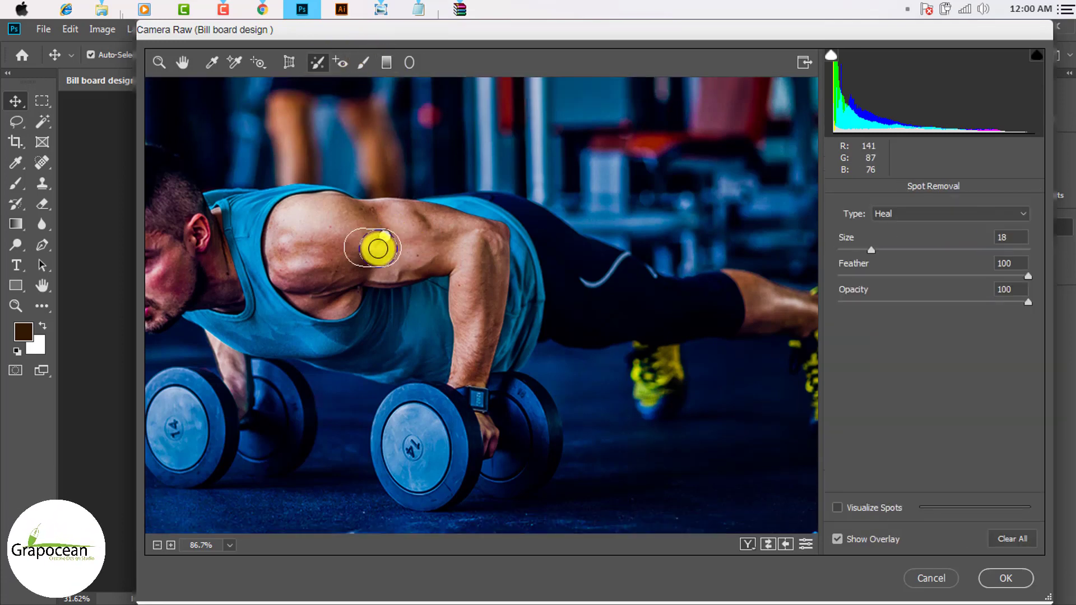
left_click(364, 227)
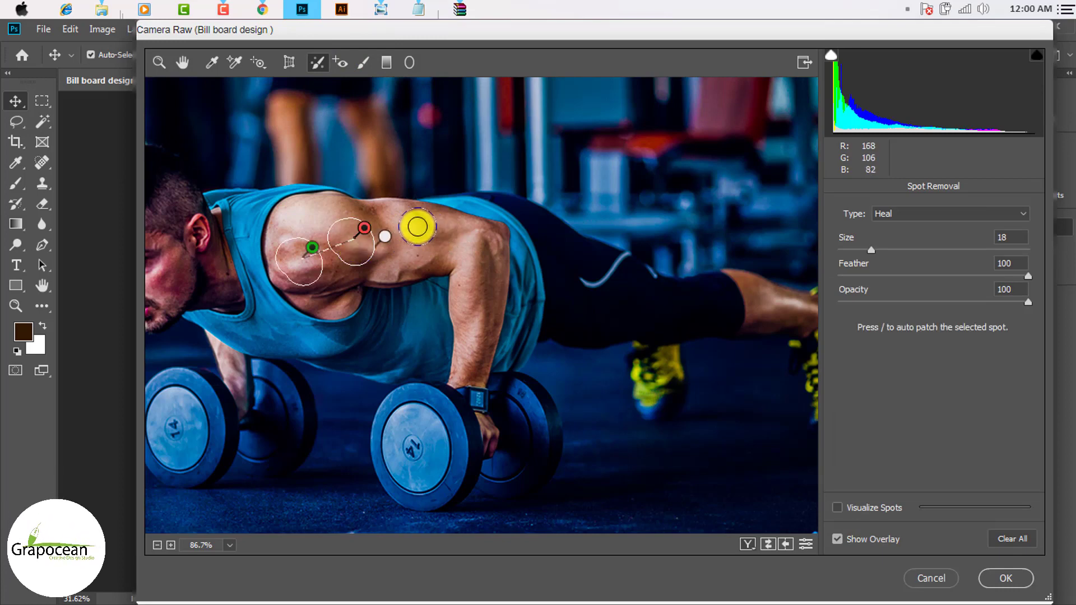
left_click_drag(429, 227, 469, 238)
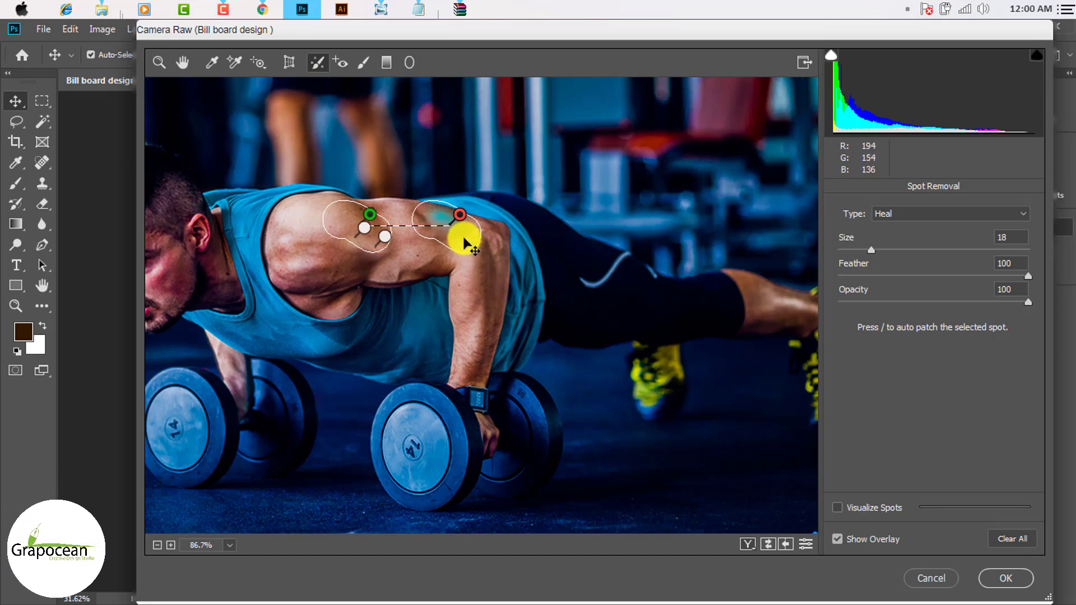
left_click_drag(463, 242, 332, 270)
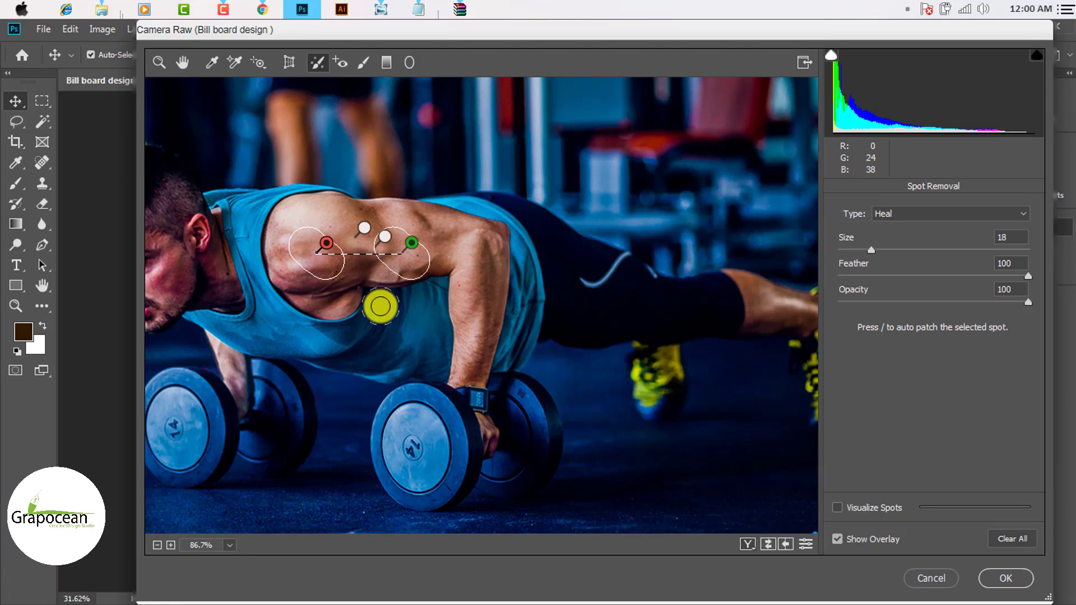
Try healing strokes down the man's forearm, ending with a short size 10 stroke just below the elbow
left_click_drag(483, 298, 483, 335)
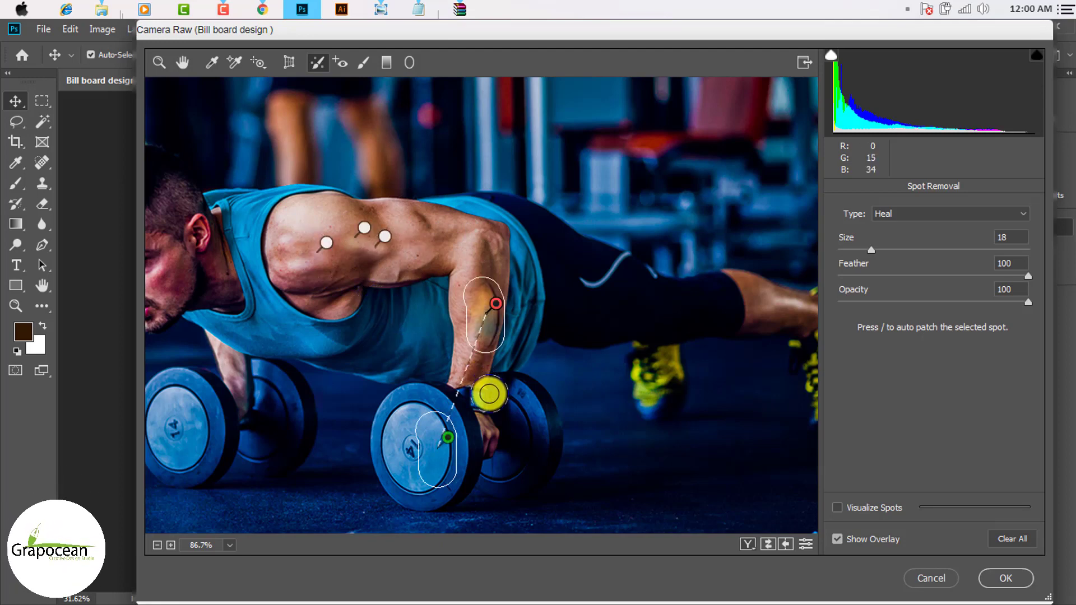
key("ctrl+z")
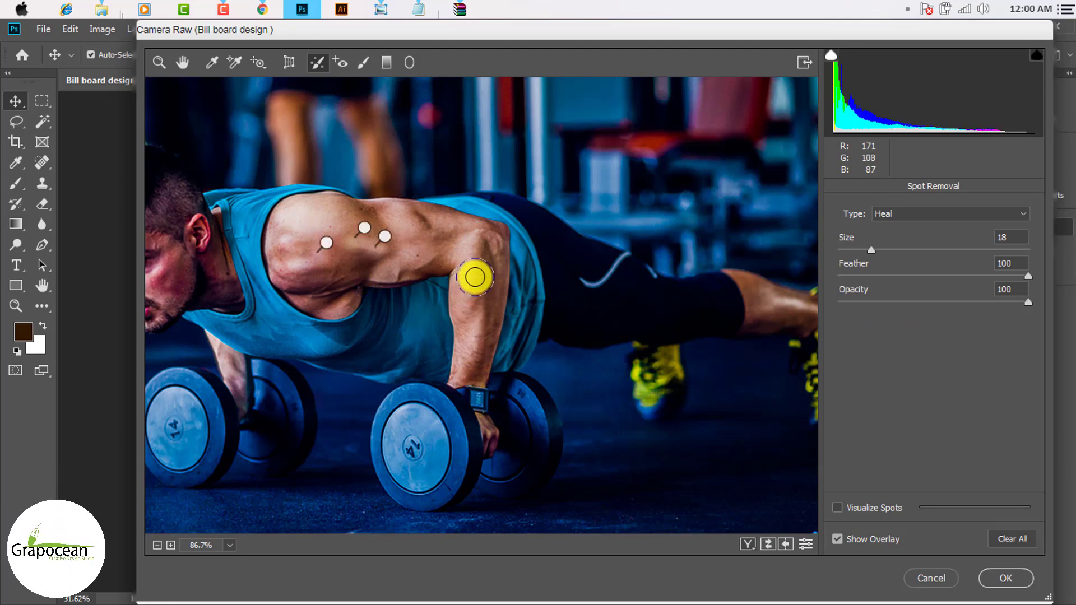
left_click_drag(477, 272, 474, 317)
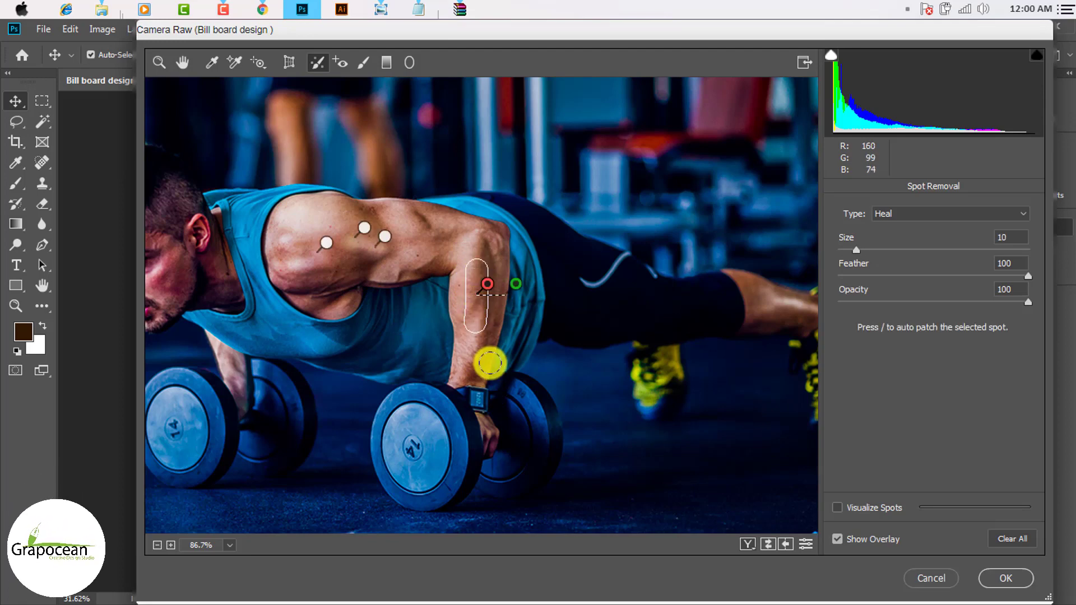
key("ctrl+z")
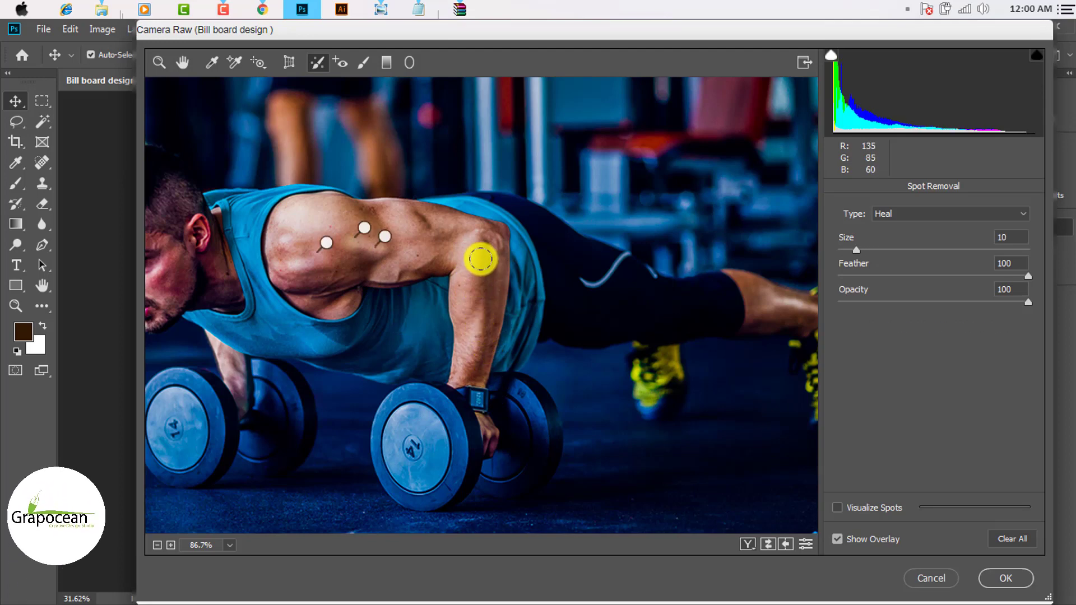
left_click_drag(481, 255, 480, 284)
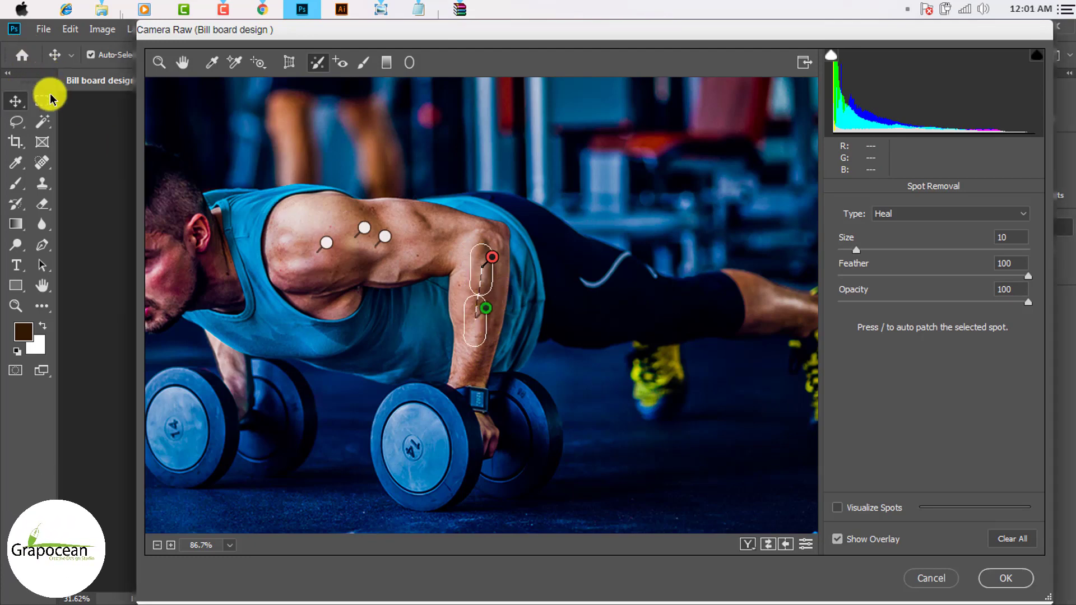
Examine the skin detail on the man's shoulder and arm at several magnifications
left_click(160, 62)
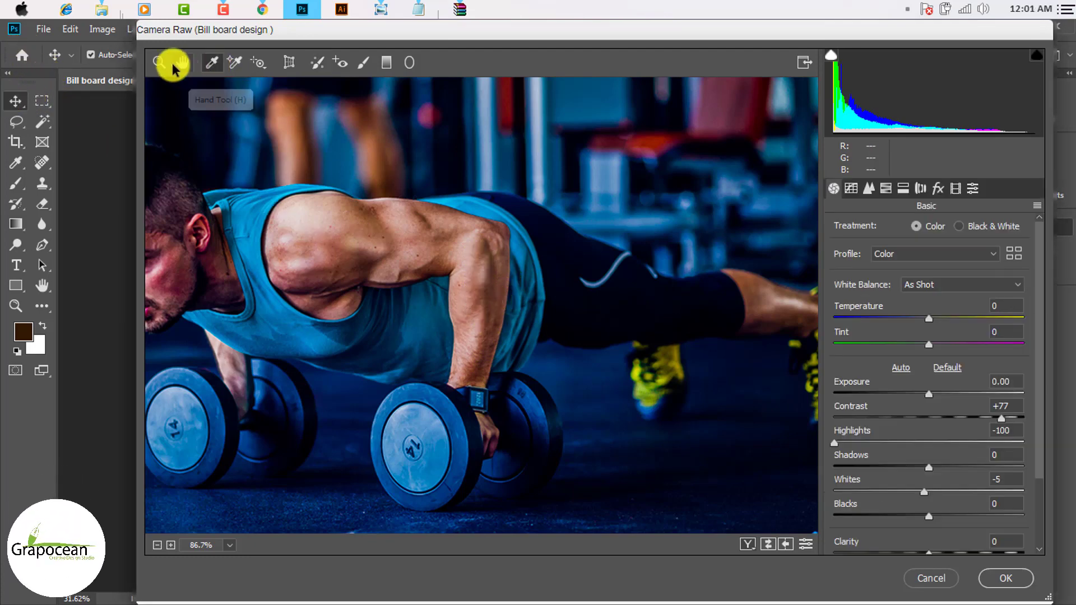
scroll(449, 337, "down", 3)
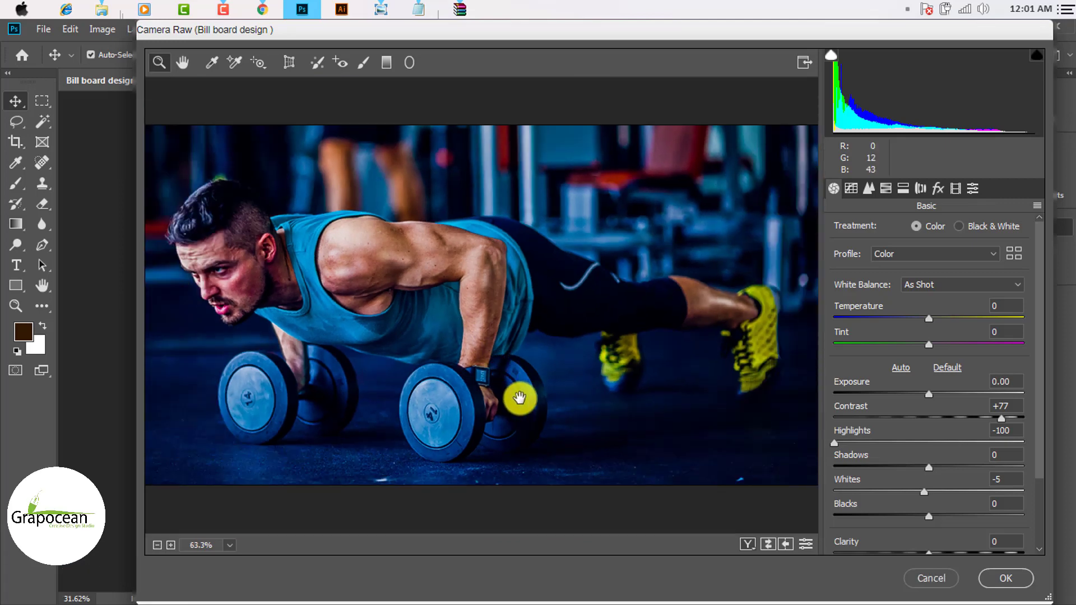
left_click(526, 245)
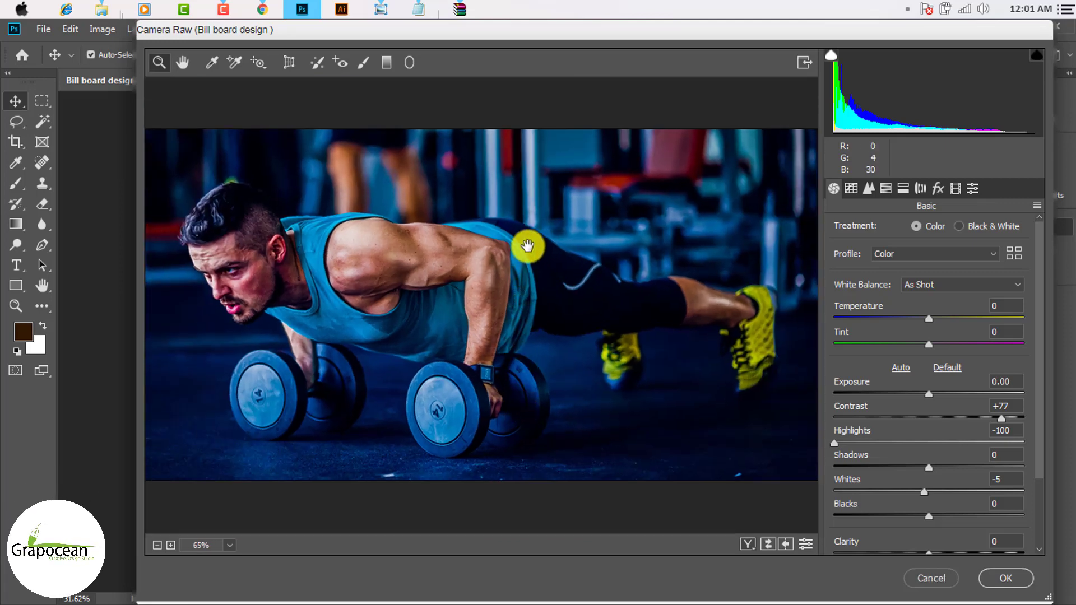
left_click(520, 252)
left_click(511, 257)
left_click_drag(497, 244, 522, 283)
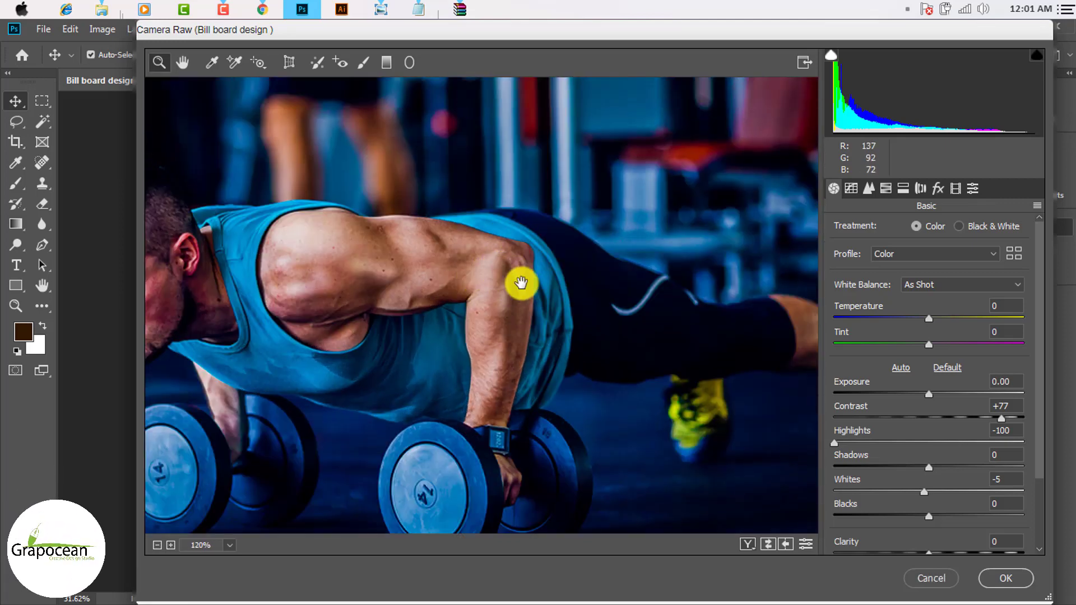
scroll(523, 279, "up", 4)
scroll(522, 279, "down", 3)
scroll(521, 280, "down", 2)
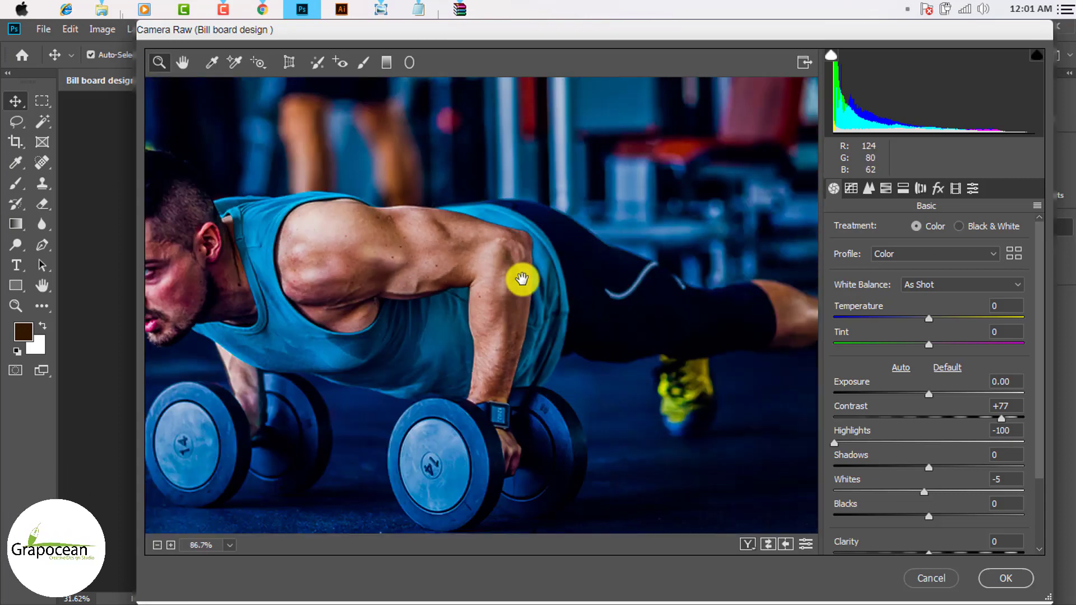
scroll(496, 236, "up", 2)
scroll(518, 259, "up", 2)
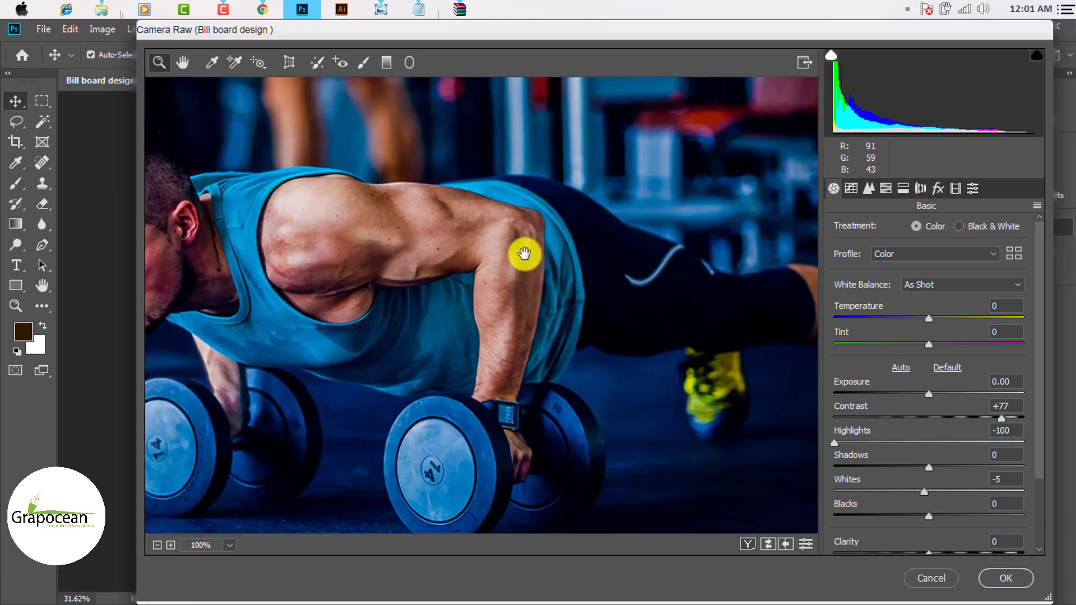
Brighten the skin at the man's elbow using a smaller Adjustment Brush with Exposure +0.50
left_click(357, 66)
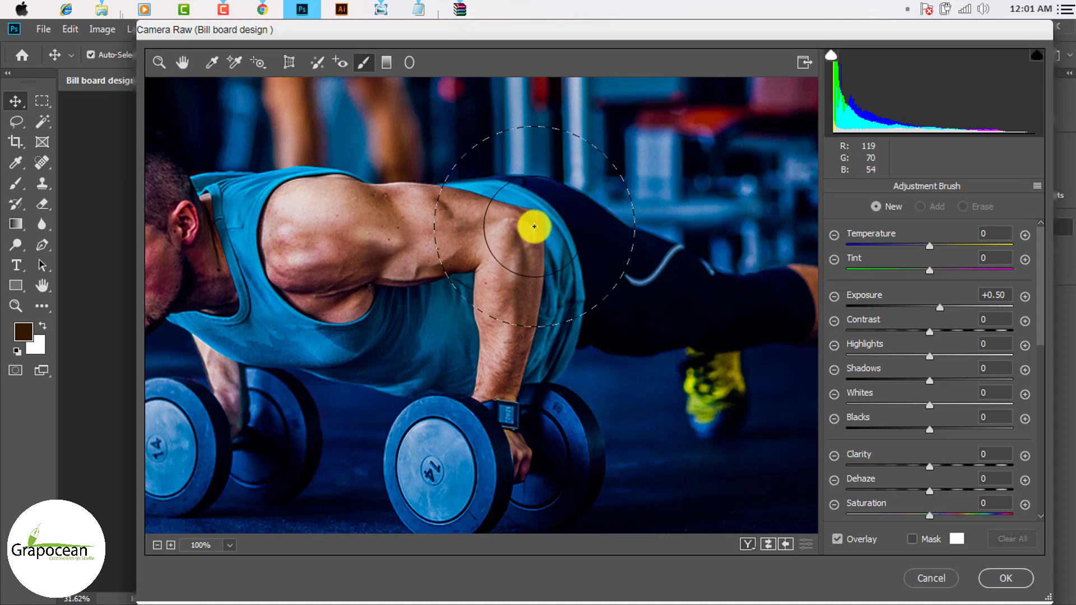
key("bracketleft")
key("bracketleft")
key("bracketleft")
key("bracketleft")
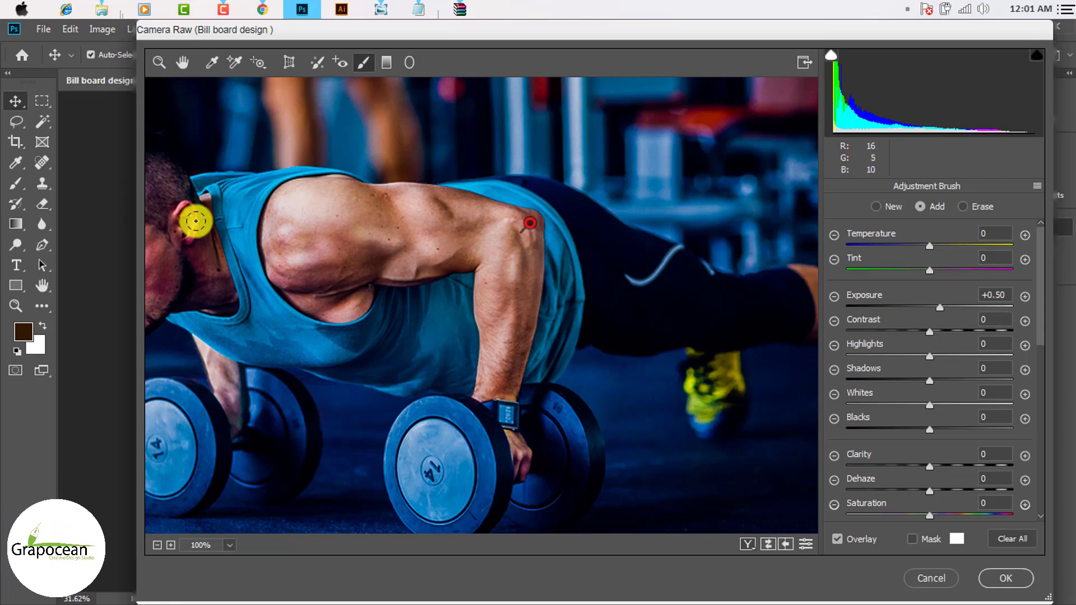
Inspect the Adjustment Brush result across the man's arm, torso and face at several magnifications
scroll(225, 310, "down", 1)
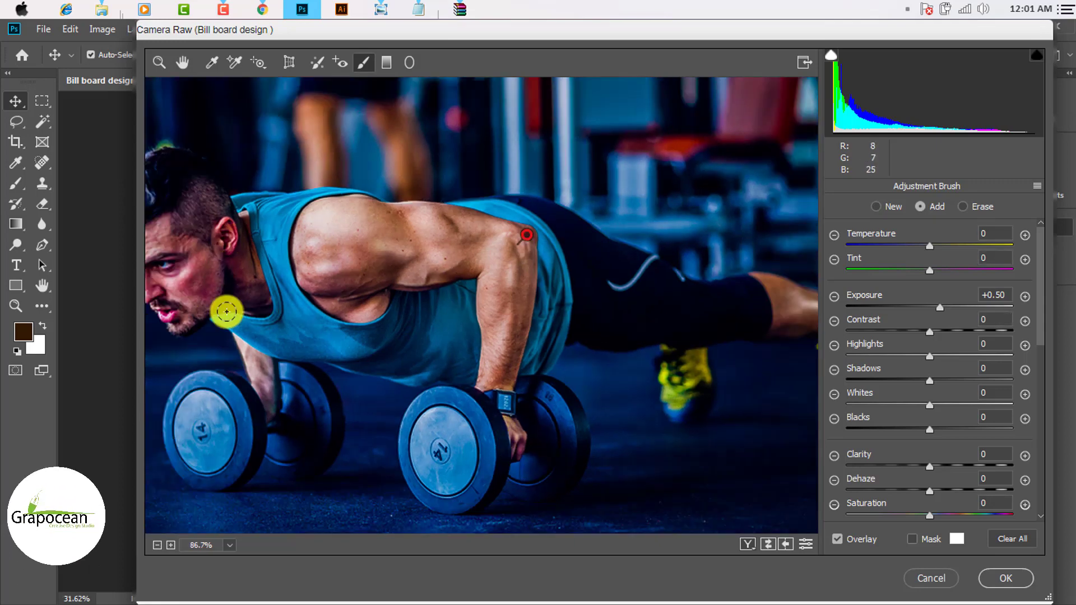
scroll(196, 294, "up", 2)
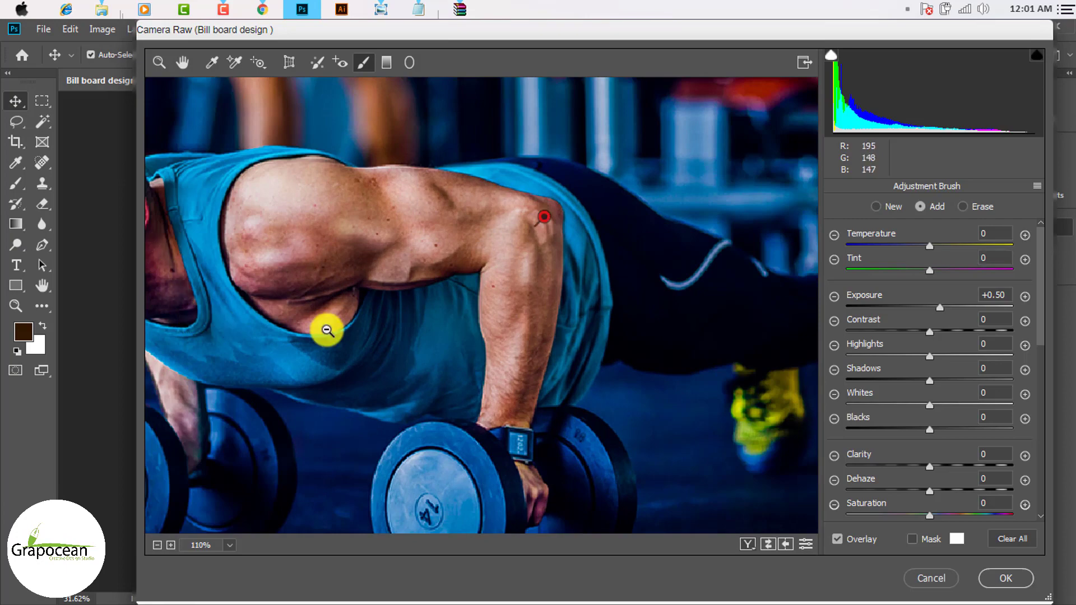
scroll(323, 329, "down", 2)
scroll(218, 254, "up", 1)
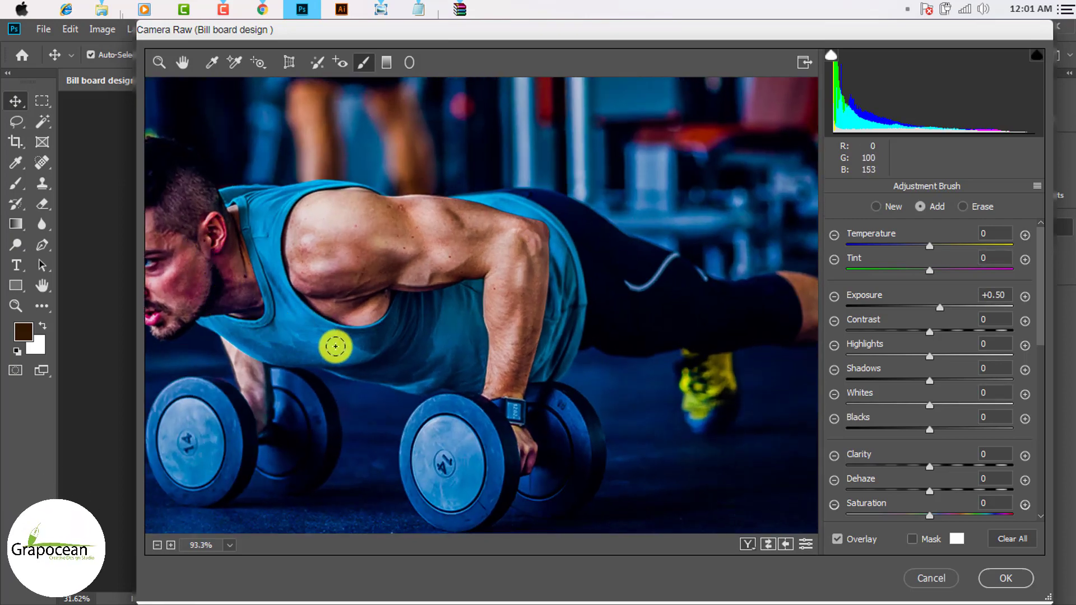
scroll(283, 377, "up", 3)
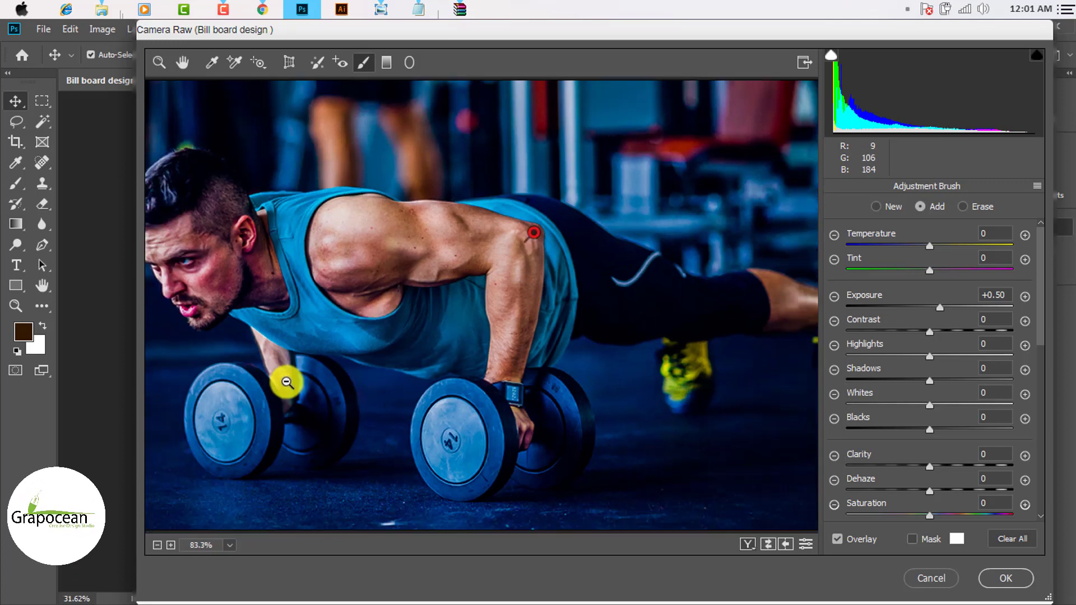
scroll(328, 411, "down", 3)
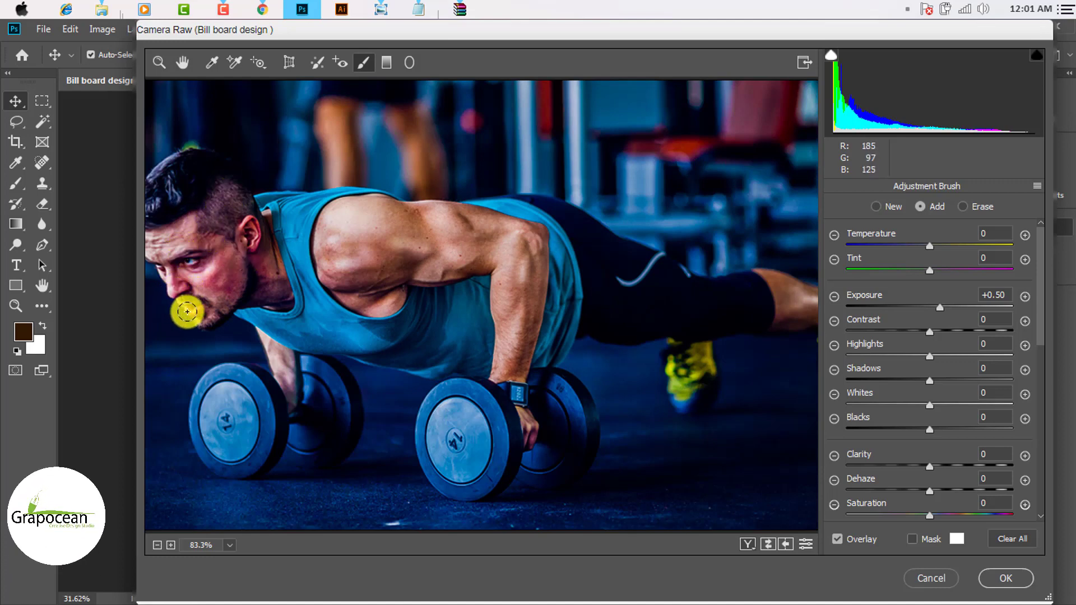
scroll(278, 314, "down", 2)
scroll(190, 223, "up", 2)
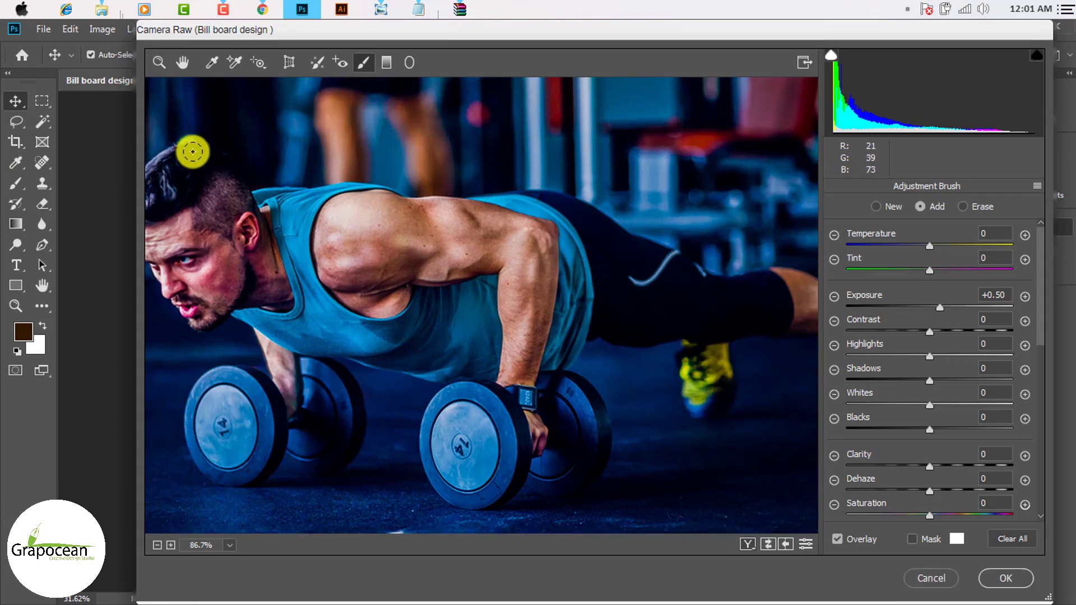
scroll(385, 263, "down", 2)
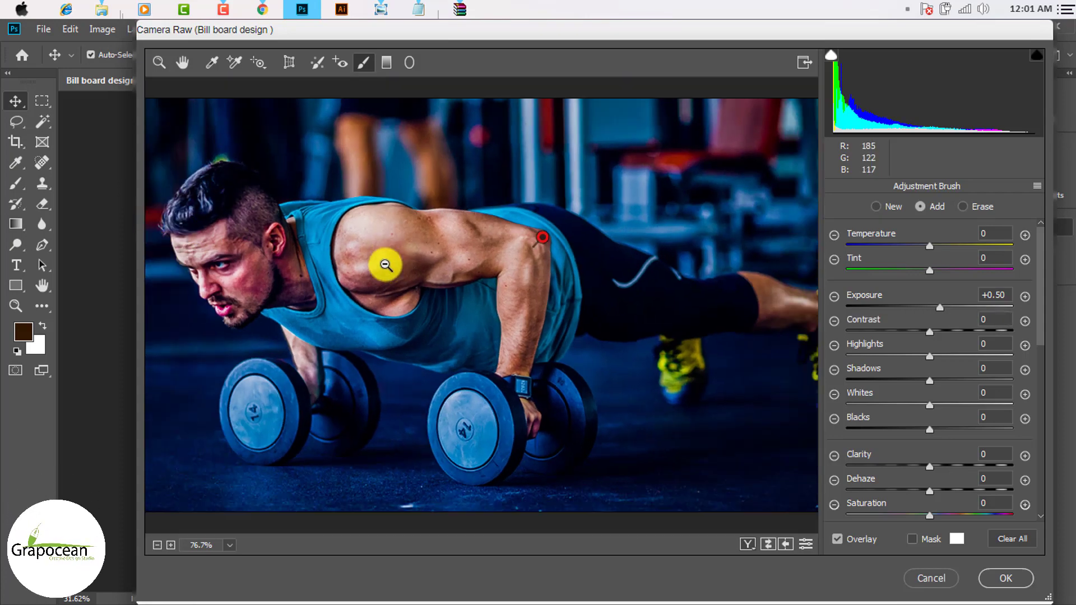
scroll(538, 322, "up", 2)
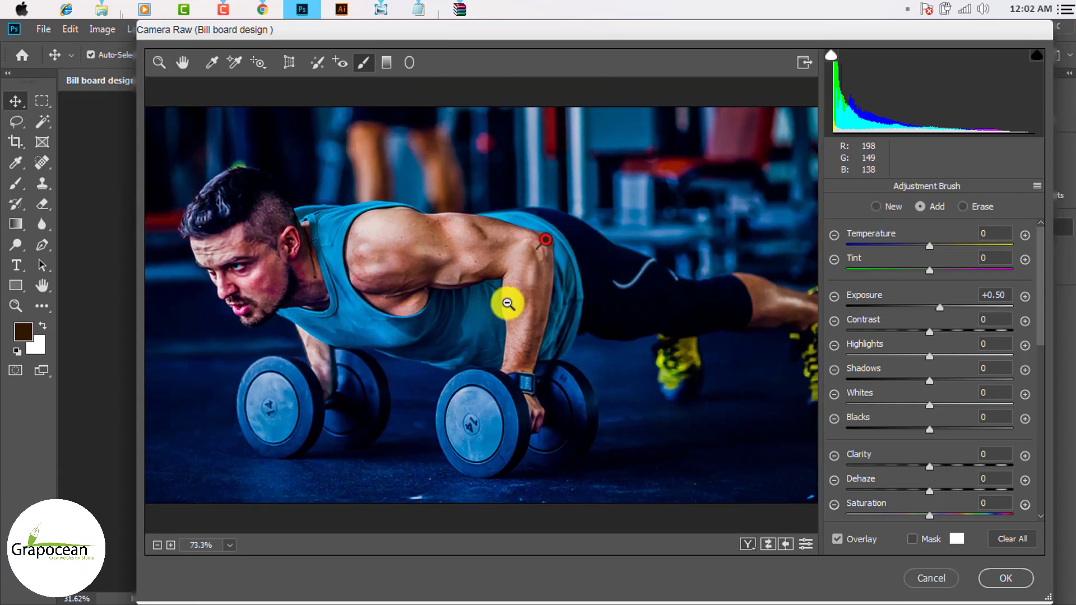
Heal the skin just above the man's watch using a Spot Removal spot with size 10, discarding the stroke tried along the forearm
scroll(453, 310, "down", 1)
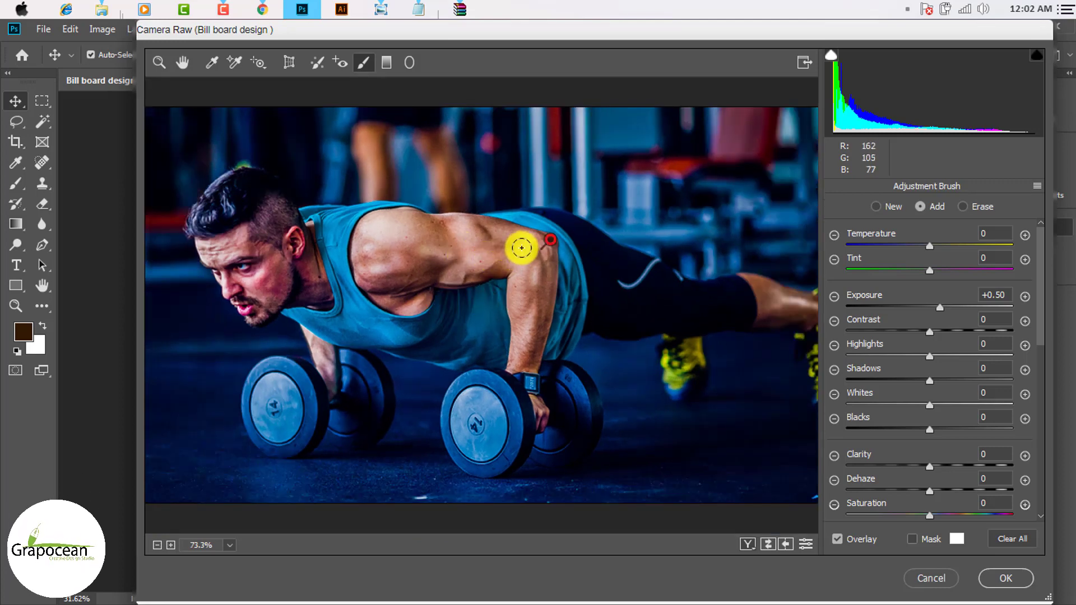
left_click(319, 64)
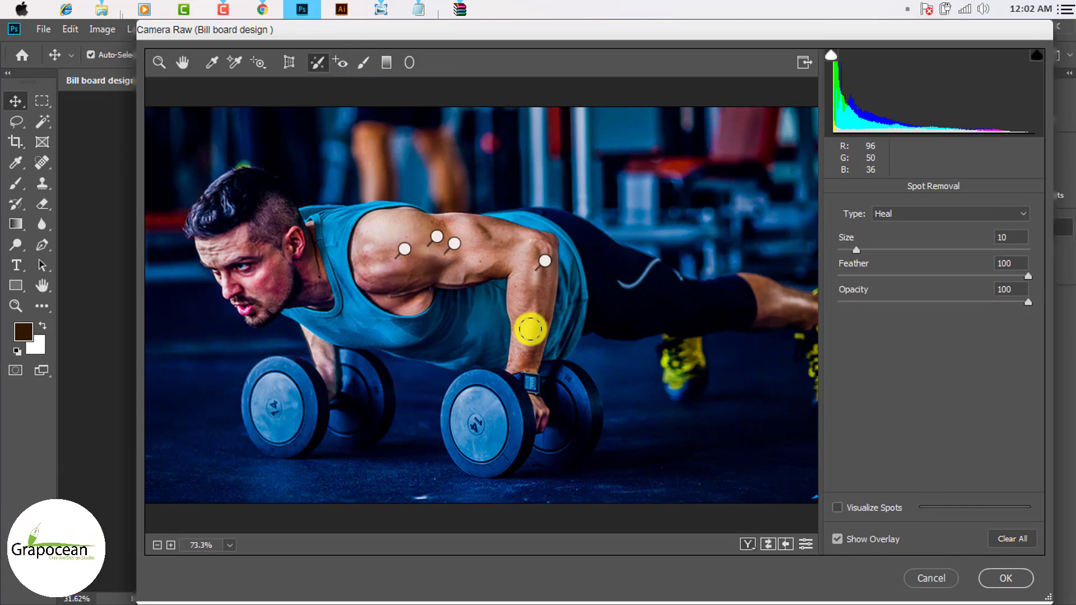
left_click_drag(535, 295, 535, 296)
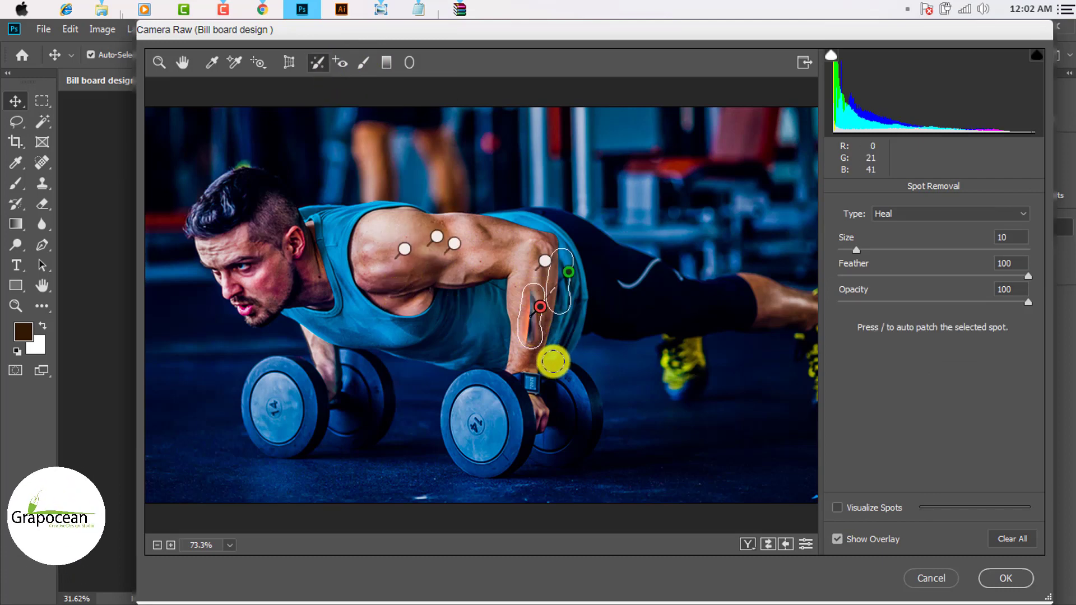
key("Delete")
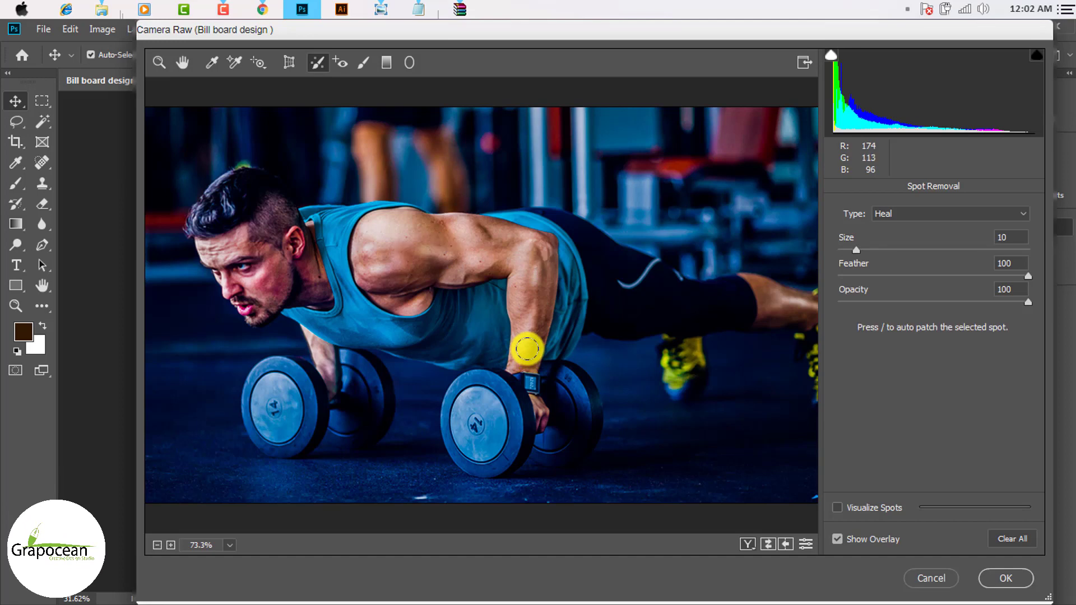
left_click(528, 349)
left_click_drag(533, 358, 531, 349)
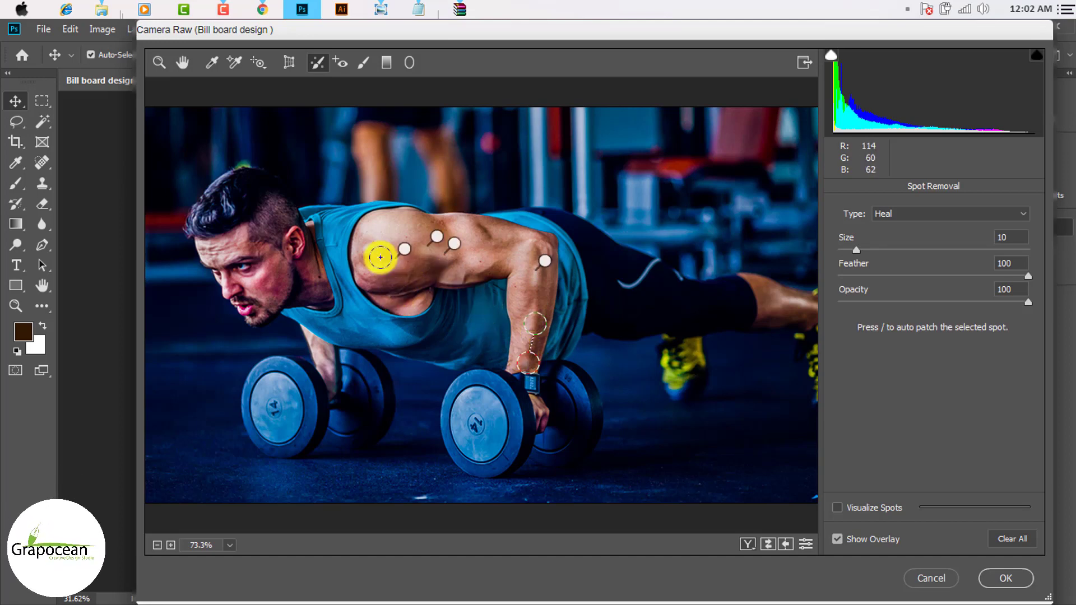
Try a healing stroke across the top of the man's shoulder at 100% magnification
left_click(379, 253, "ctrl")
mouse_move(474, 242)
left_mouse_down()
mouse_move(497, 228)
mouse_move(520, 234)
left_mouse_up()
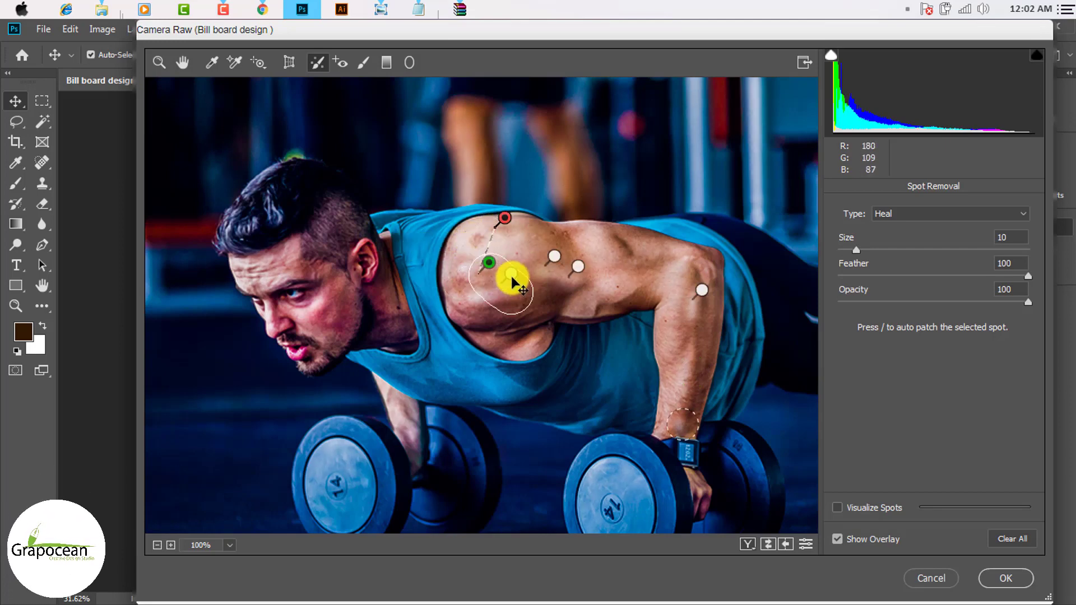
left_click(510, 271, "alt")
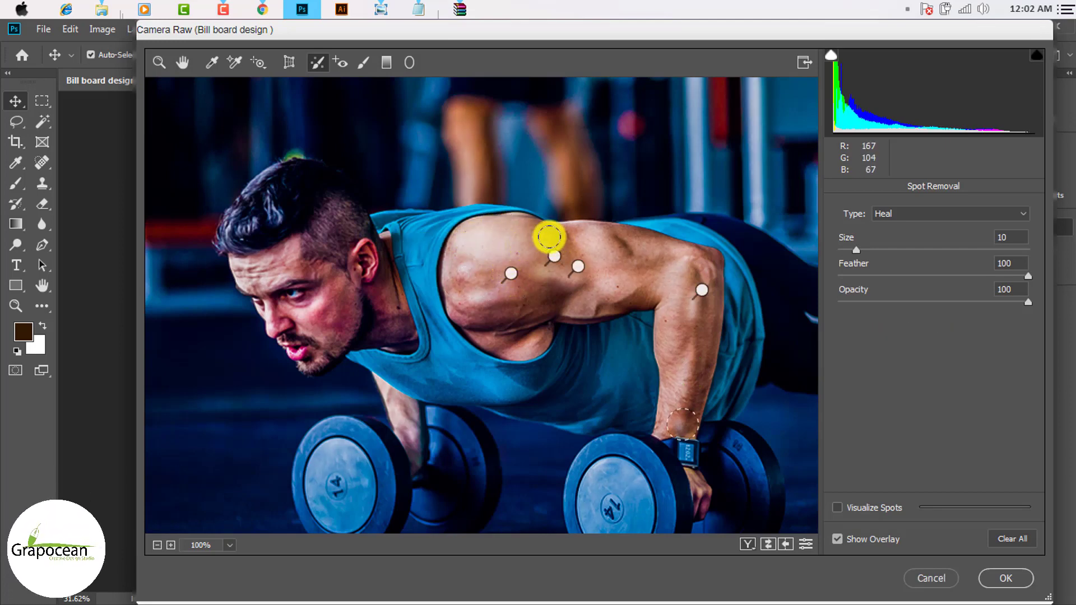
Heal the skin where the shoulder meets the upper arm, sampling from the skin near the elbow
mouse_move(550, 237)
left_mouse_down()
mouse_move(578, 236)
mouse_move(561, 233)
left_mouse_up()
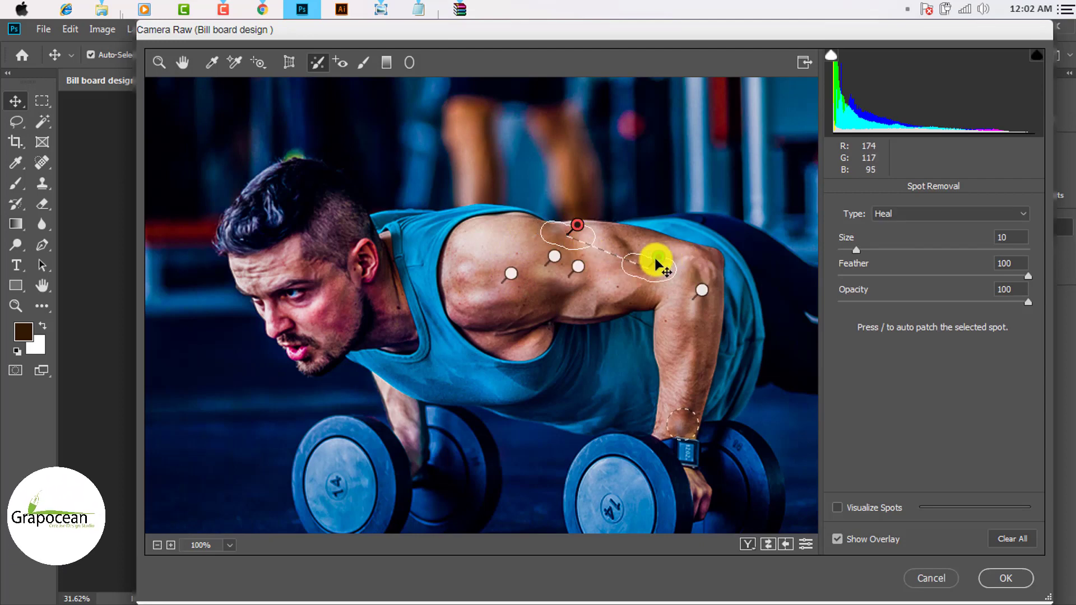
left_click_drag(654, 261, 683, 276)
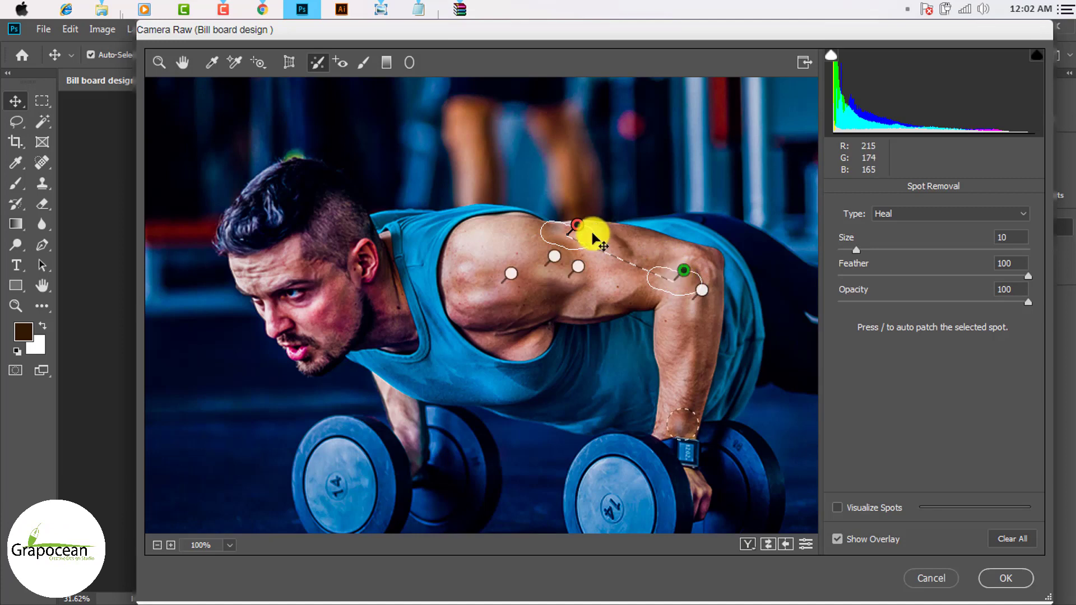
left_click_drag(572, 230, 564, 237)
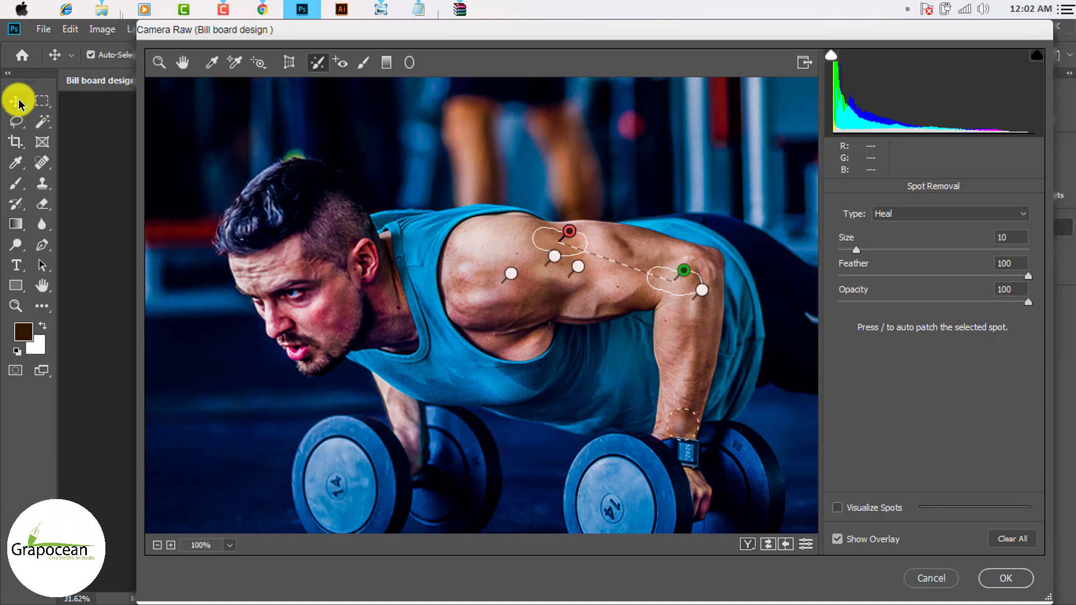
Heal along the top edge of the upper arm and resample the neighbouring shoulder stroke from the middle of the upper arm
left_click_drag(596, 235, 639, 242)
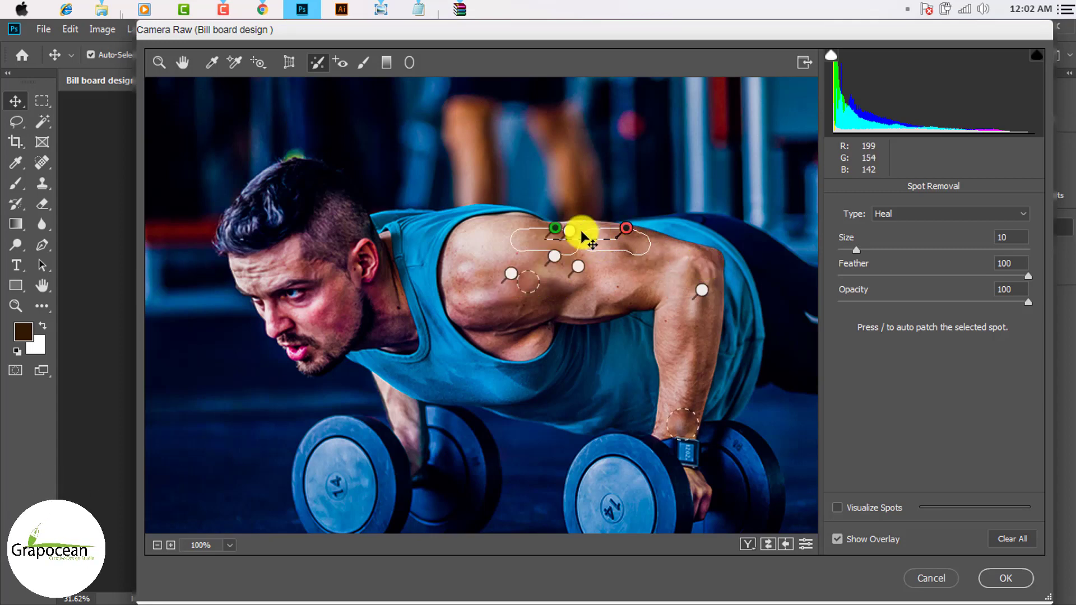
mouse_move(567, 232)
left_mouse_down()
mouse_move(600, 238)
mouse_move(570, 228)
left_mouse_up()
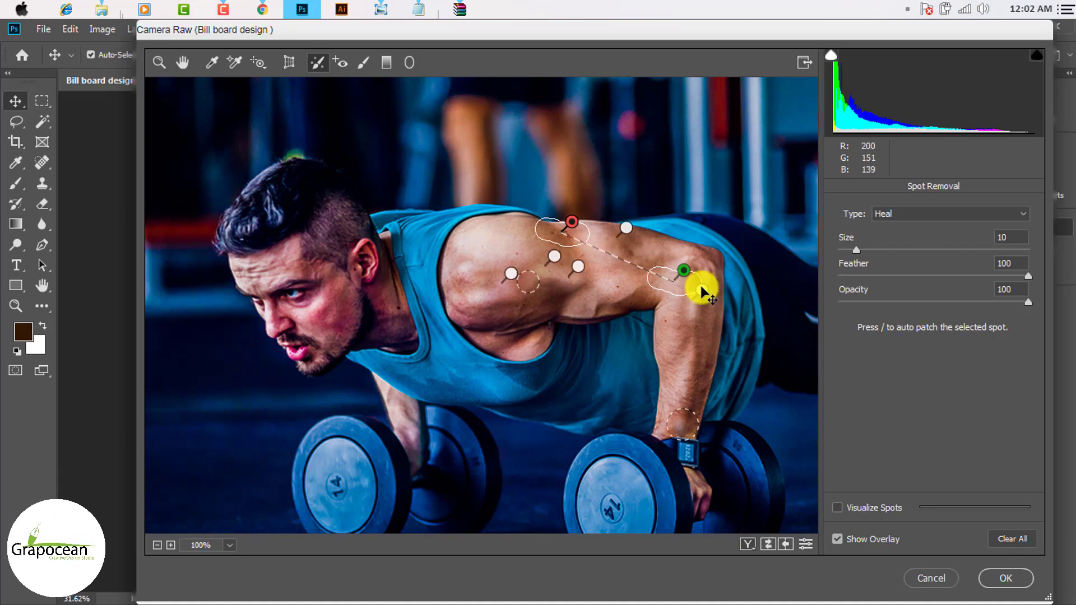
left_click_drag(680, 270, 615, 261)
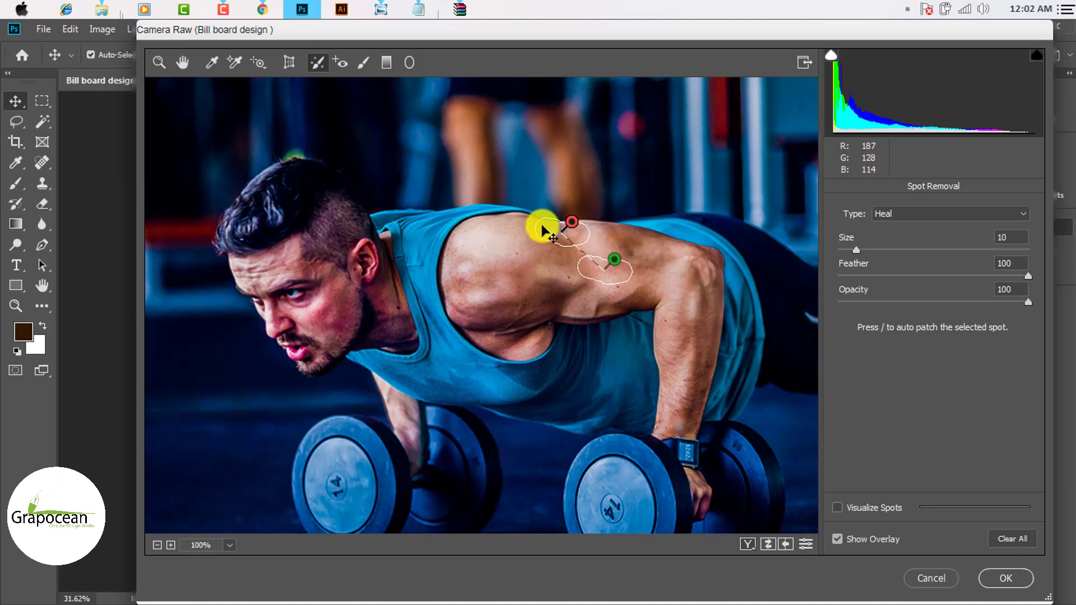
left_click_drag(569, 224, 566, 235)
left_click_drag(611, 273, 619, 264)
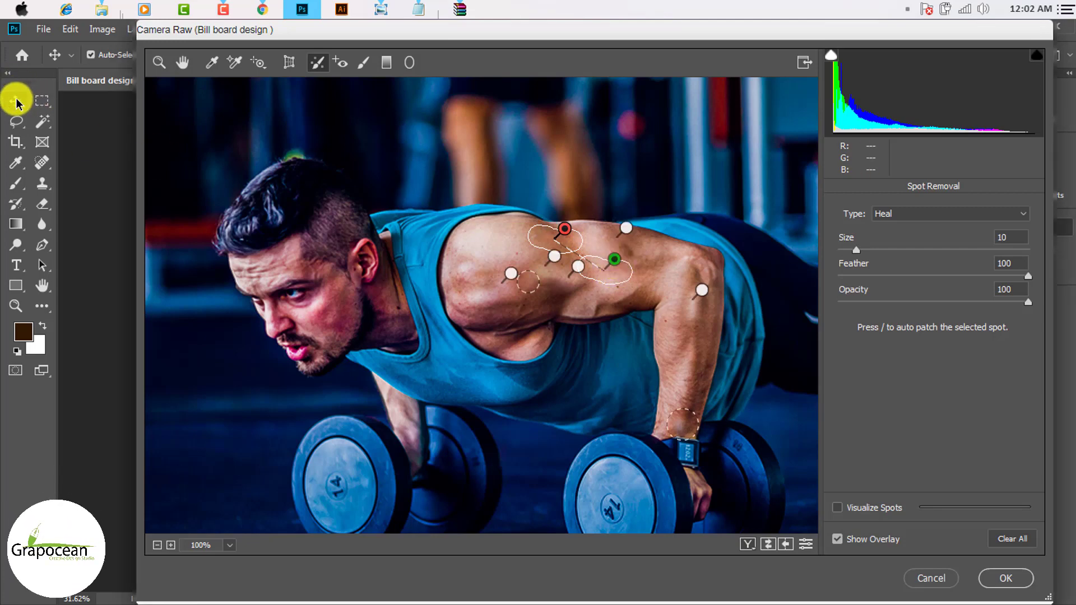
Try sampling the white balance from the skin on the man's shoulder
left_click(160, 63)
scroll(641, 338, "down", 5)
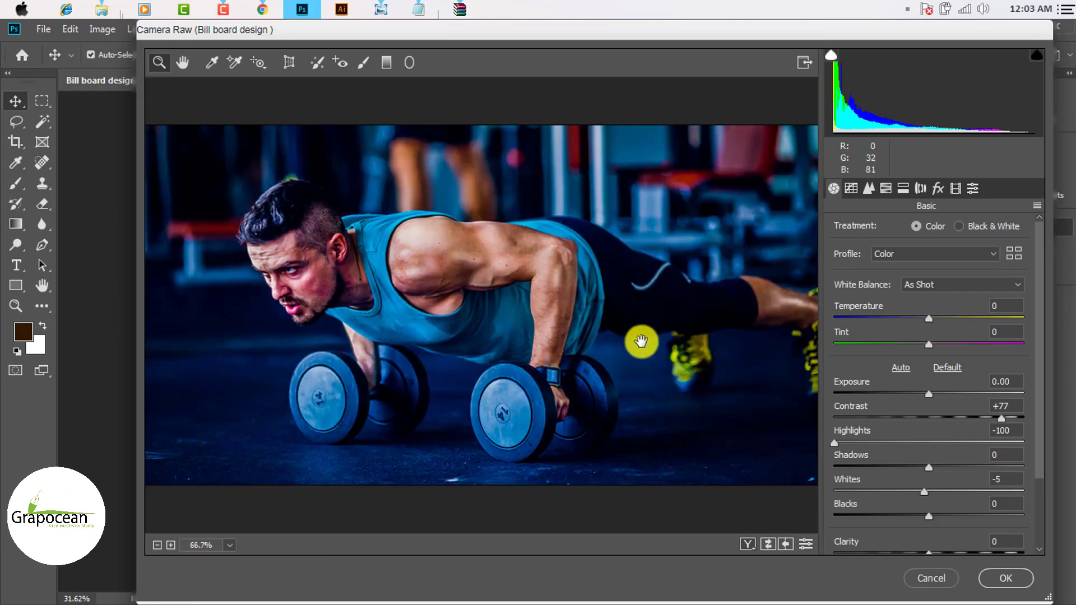
scroll(587, 325, "down", 1)
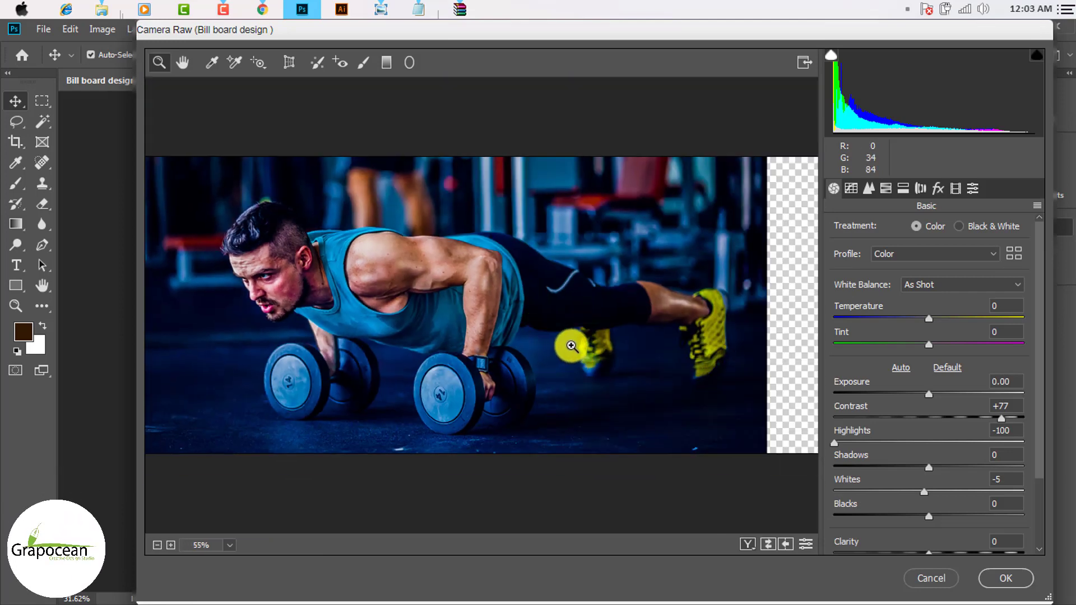
scroll(444, 385, "up", 1)
scroll(317, 347, "up", 1)
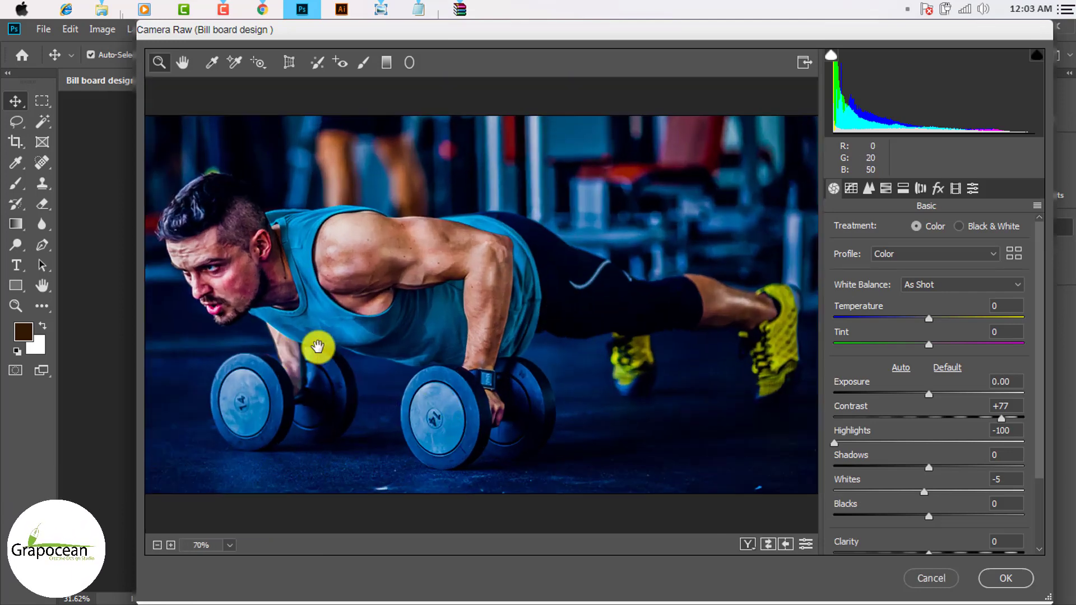
left_click(221, 61)
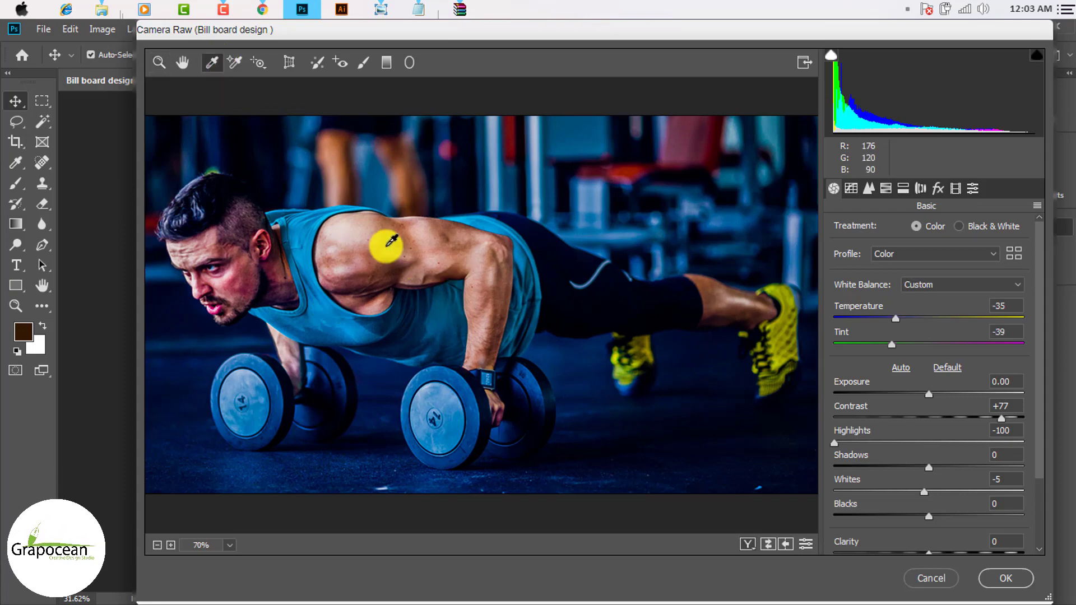
left_click(391, 242)
key("ctrl+z")
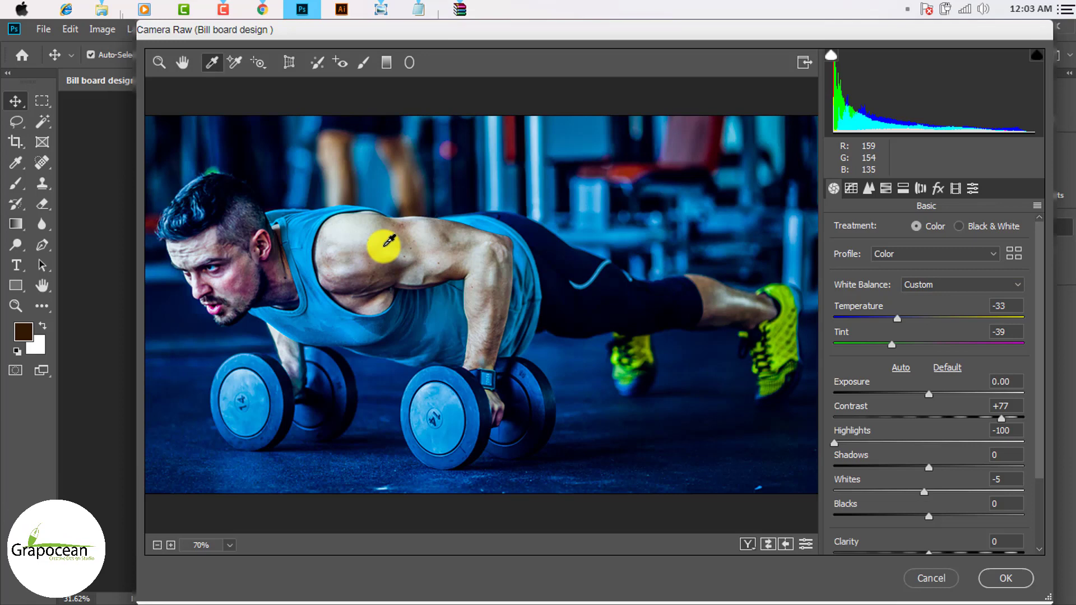
key("ctrl+z")
Set the parametric tone curve to Highlights +59 and Lights -13, and the sharpening to Amount 87, Radius 1.5 and Detail about 66
left_click(855, 188)
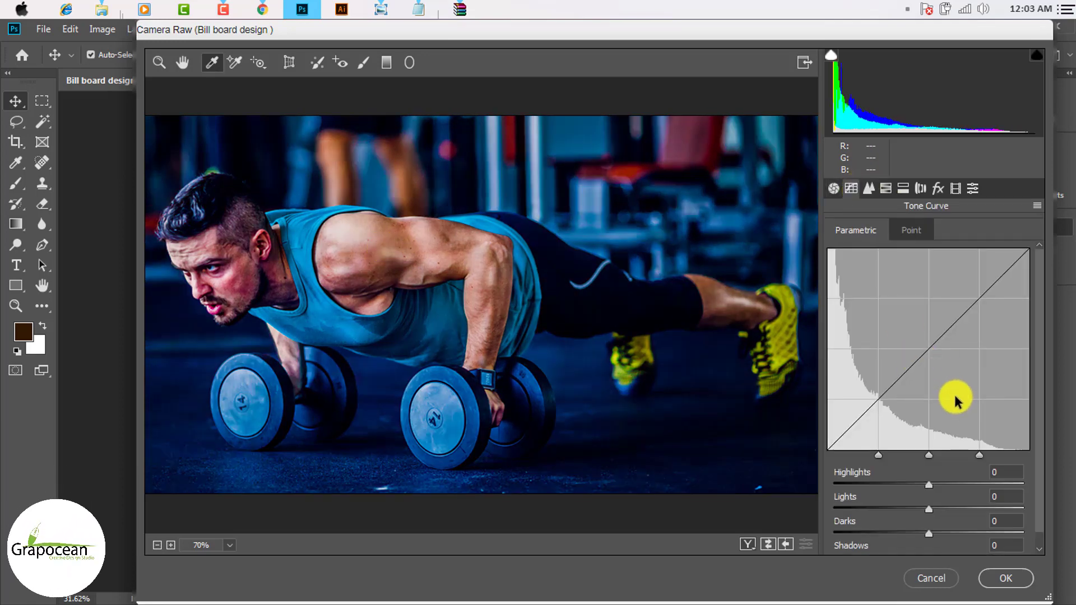
left_click_drag(952, 489, 922, 537)
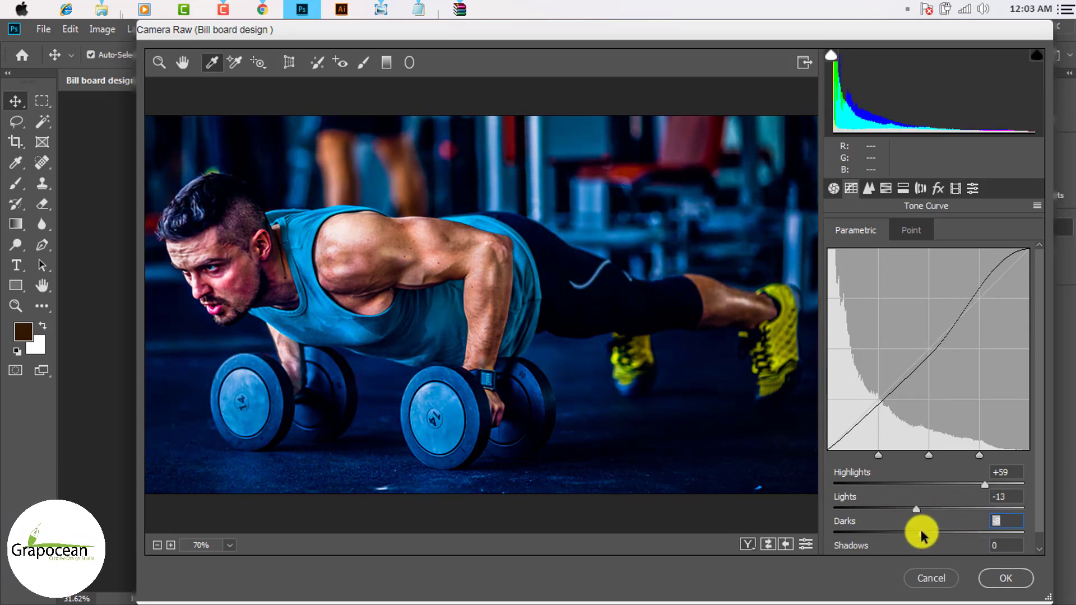
left_click(869, 188)
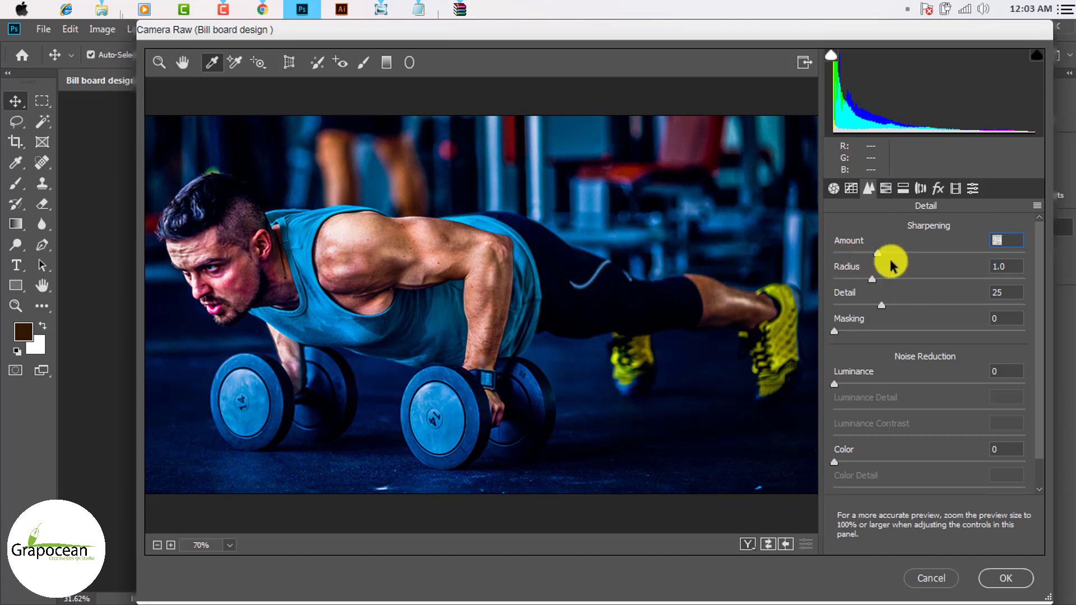
left_click_drag(892, 261, 936, 259)
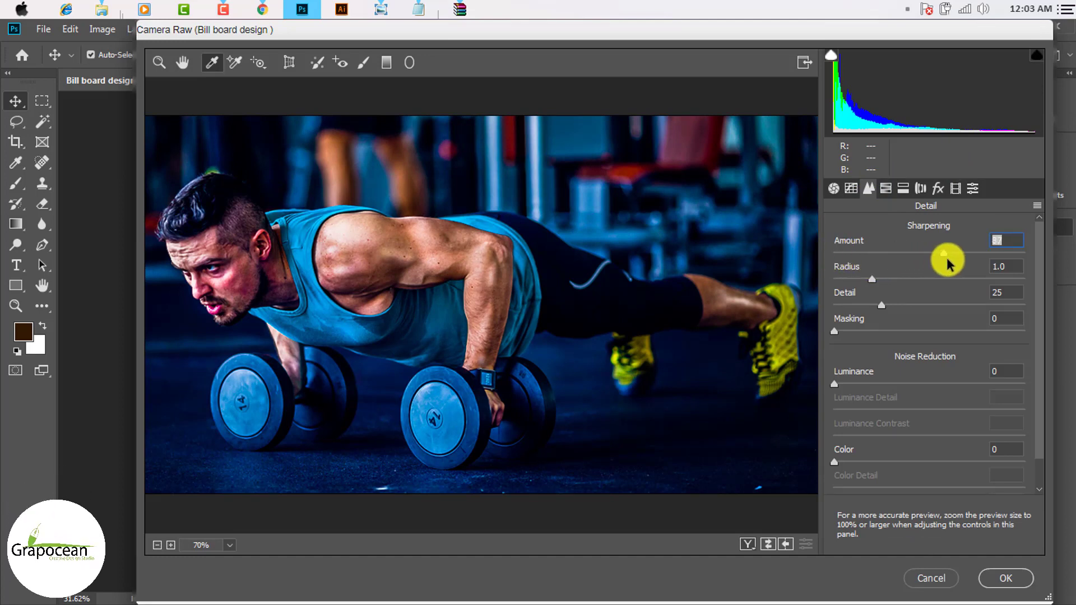
mouse_move(873, 280)
left_mouse_down()
mouse_move(992, 281)
mouse_move(876, 275)
left_mouse_up()
left_click_drag(905, 311, 974, 314)
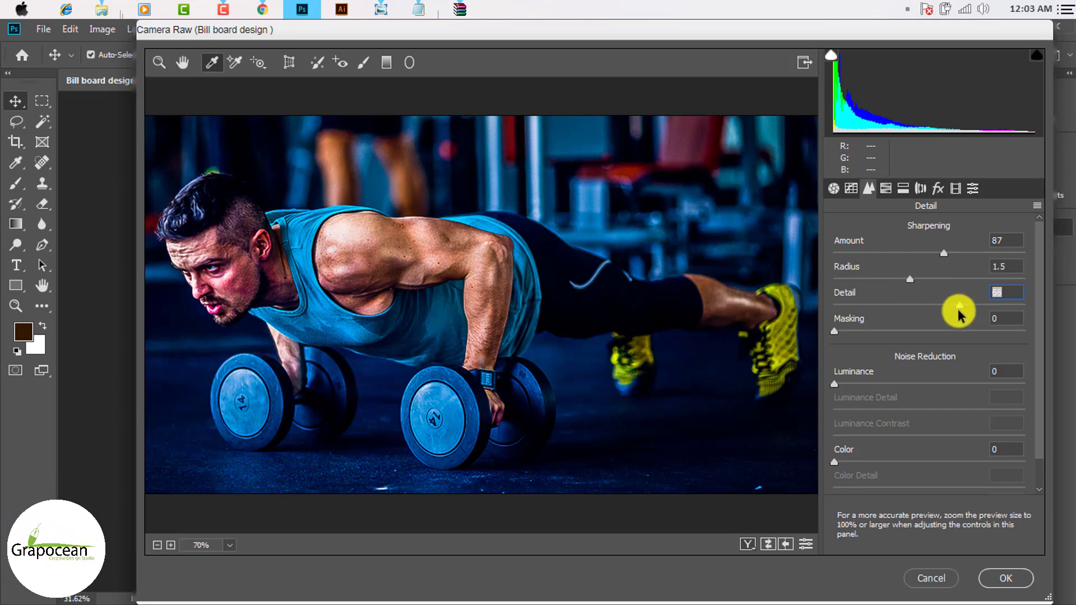
Try shifting the Reds hue in the HSL adjustments, and look through the lens correction and effects settings
left_click(886, 189)
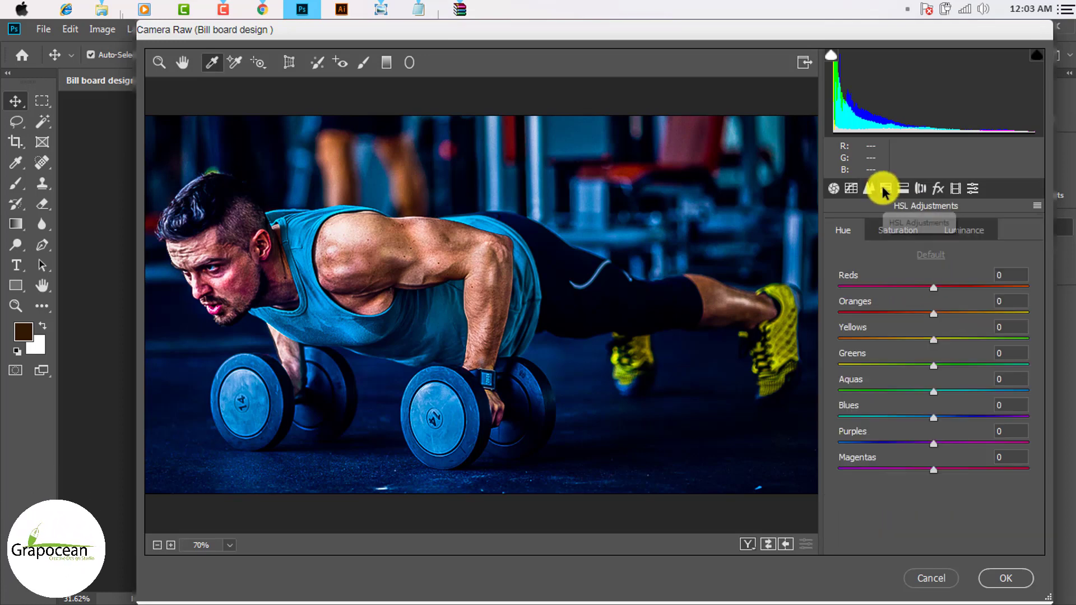
left_click_drag(956, 291, 898, 293)
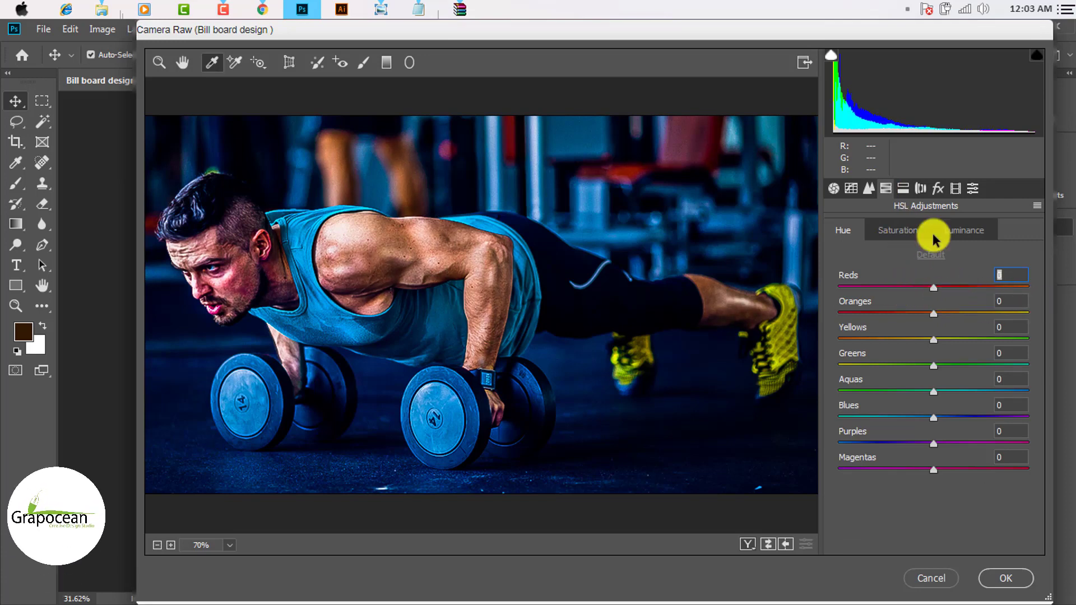
left_click(901, 189)
left_click(919, 190)
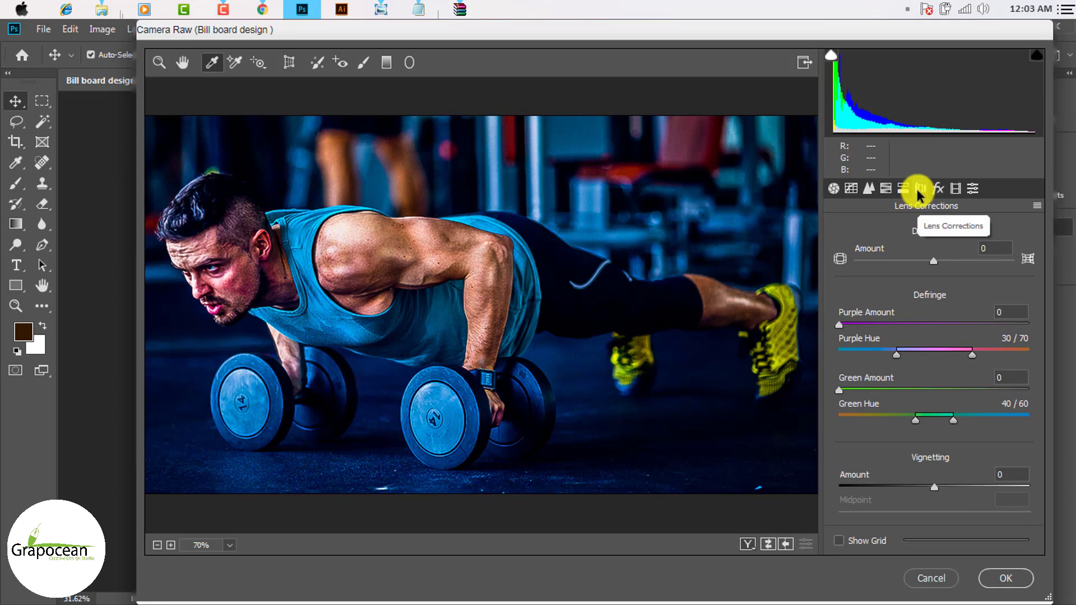
left_click(938, 189)
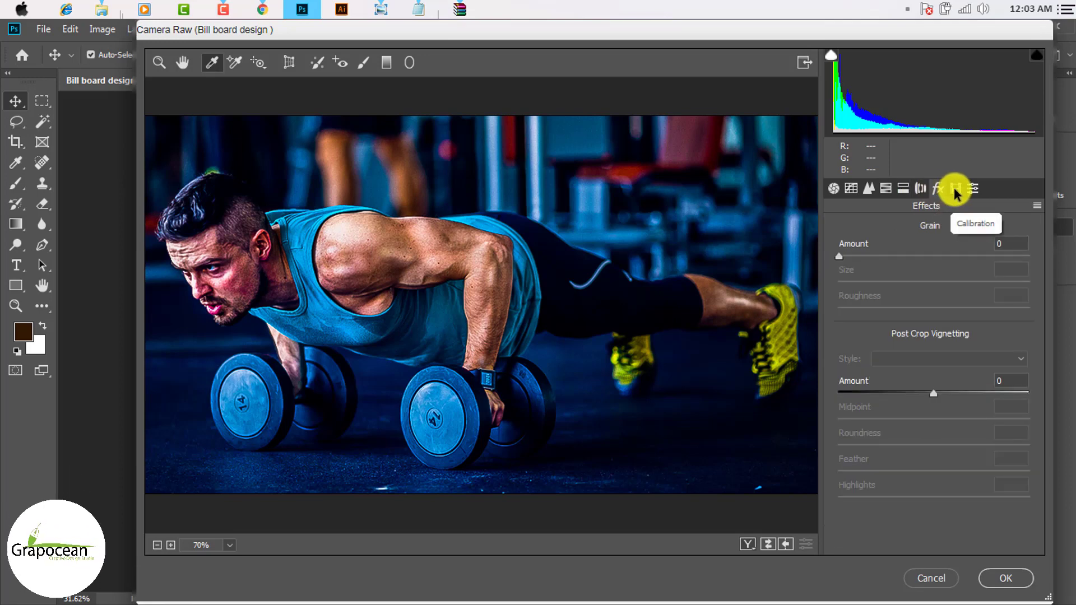
left_click(956, 191)
left_click(938, 189)
Shift the calibration shadows tint slightly toward magenta and apply the Camera Raw adjustments to the photo layer
left_click(956, 190)
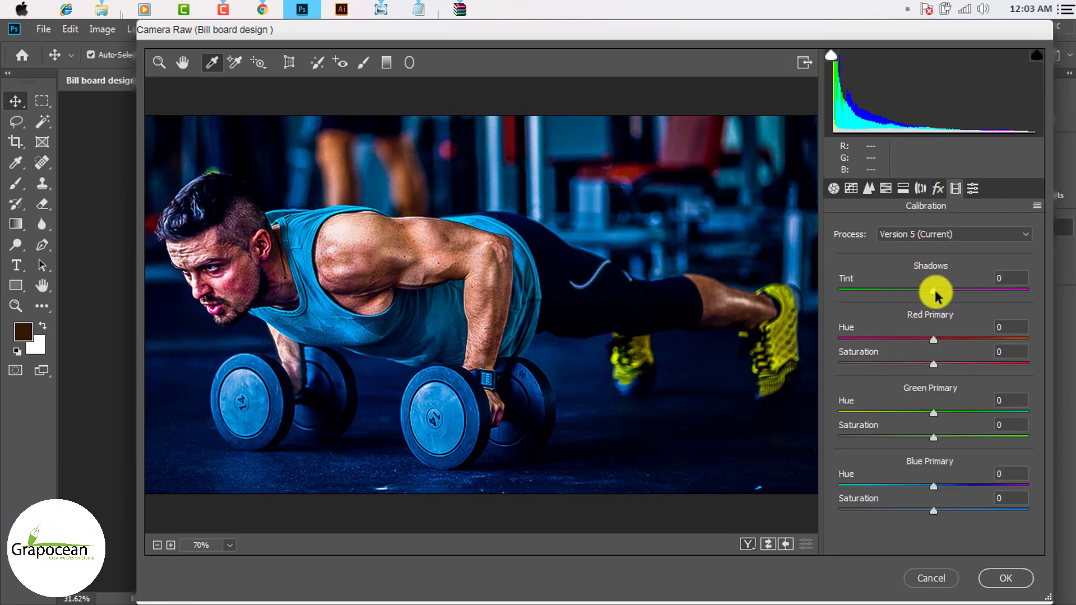
left_click_drag(934, 290, 1014, 296)
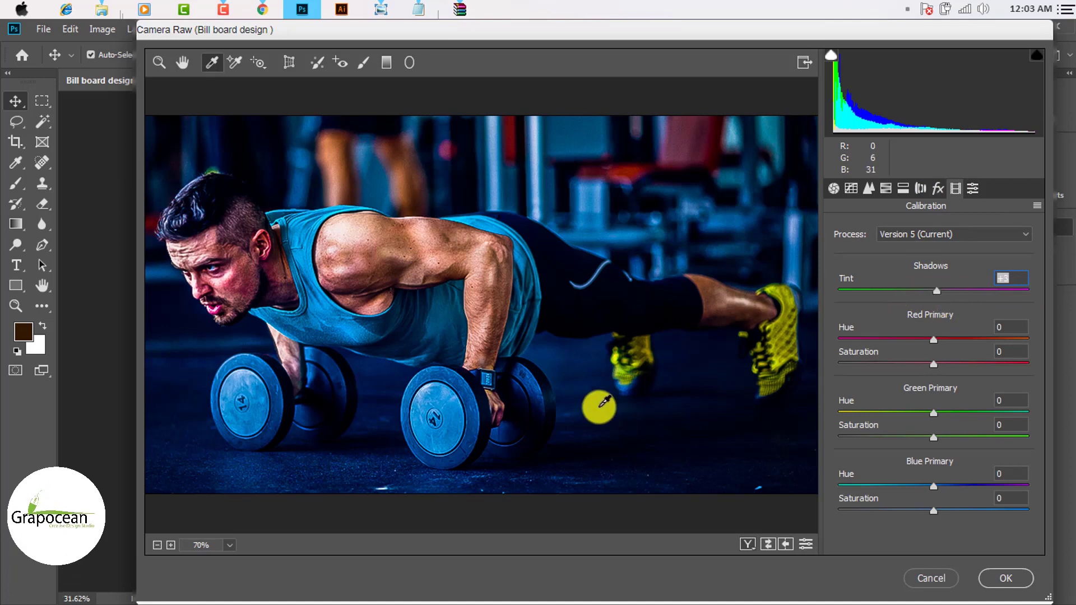
scroll(600, 407, "down", 1)
left_click(1014, 583)
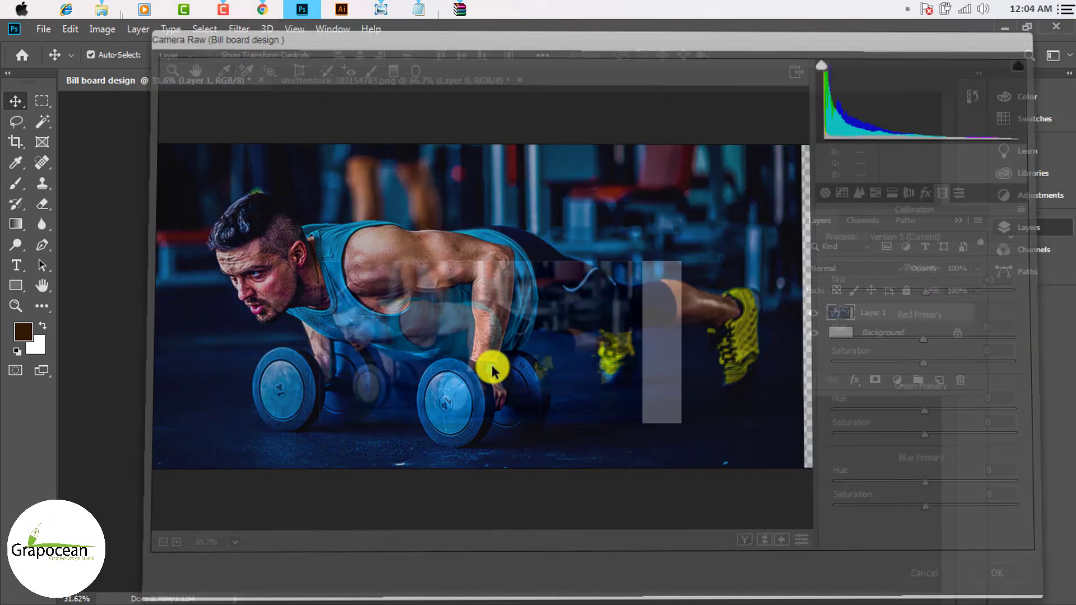
Inspect the graded photo on the billboard canvas at several magnifications, from the full layout to the man's arm
key("ctrl+0")
scroll(461, 351, "down", 4)
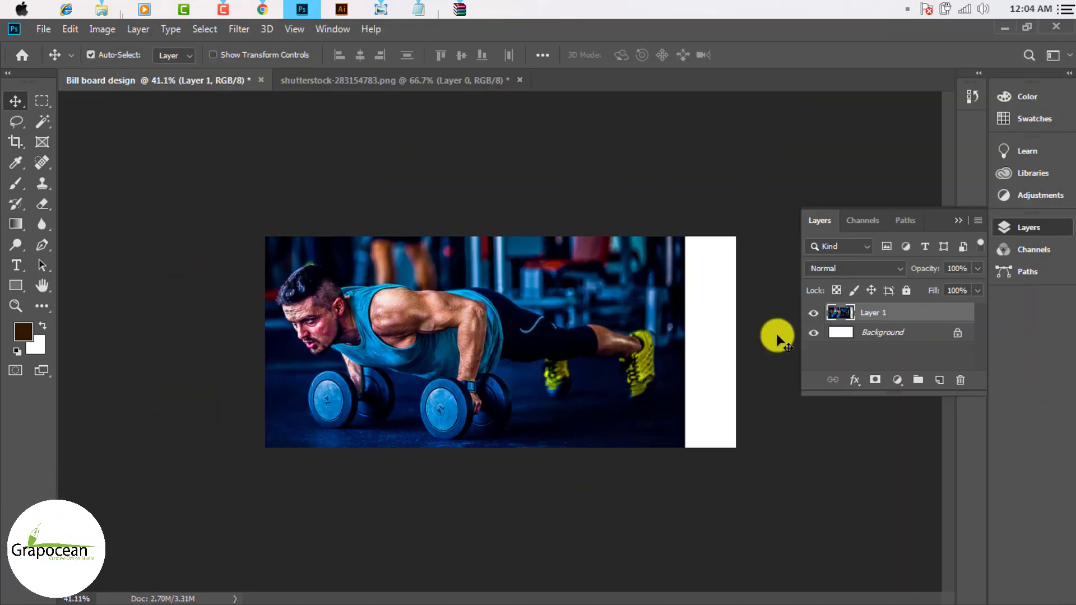
scroll(462, 346, "up", 5)
scroll(462, 345, "down", 2)
scroll(462, 344, "up", 3)
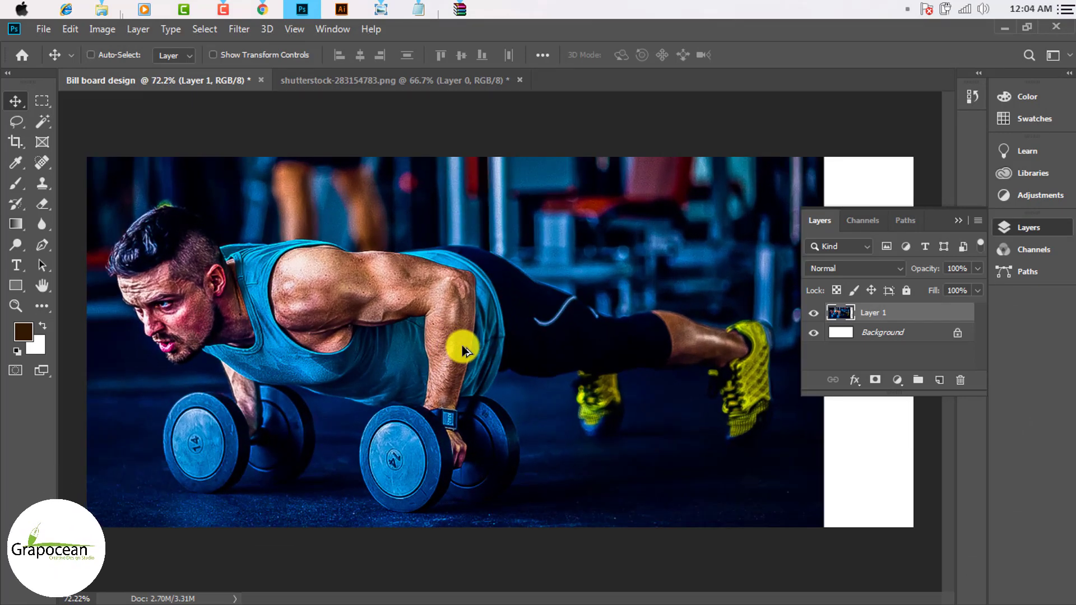
scroll(463, 344, "down", 2)
scroll(463, 344, "down", 2)
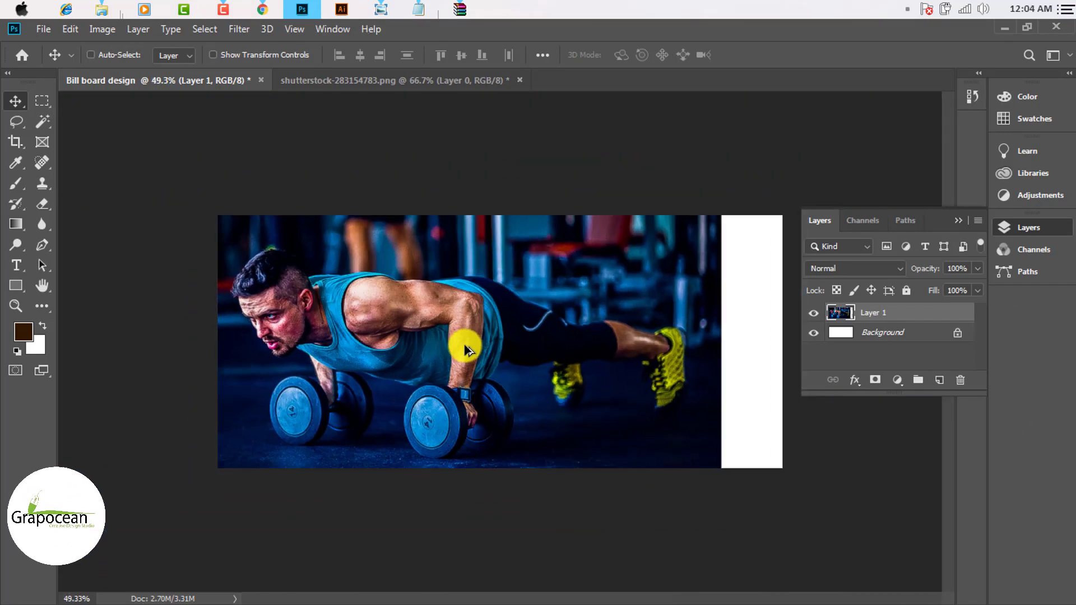
scroll(463, 344, "down", 1)
scroll(464, 346, "up", 4)
scroll(466, 349, "up", 3)
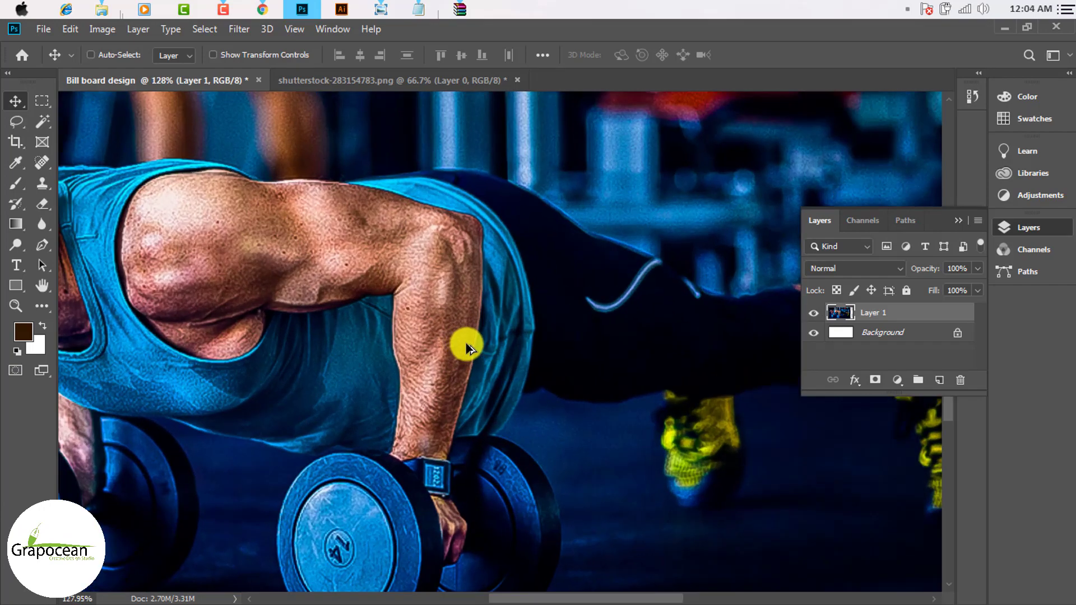
scroll(467, 349, "down", 4)
scroll(468, 349, "up", 1)
scroll(467, 348, "down", 3)
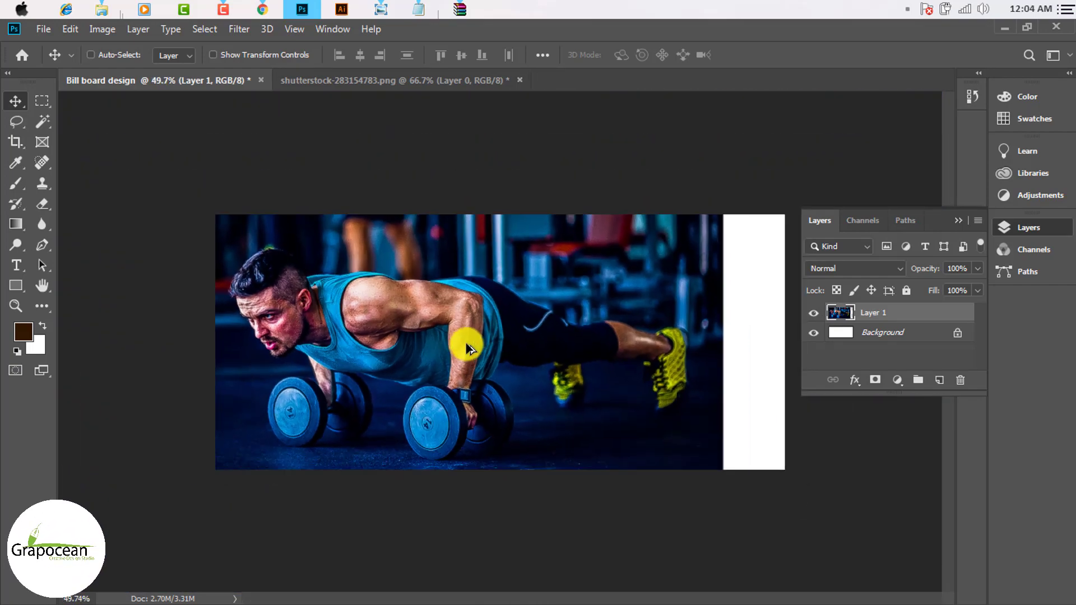
key("ctrl")
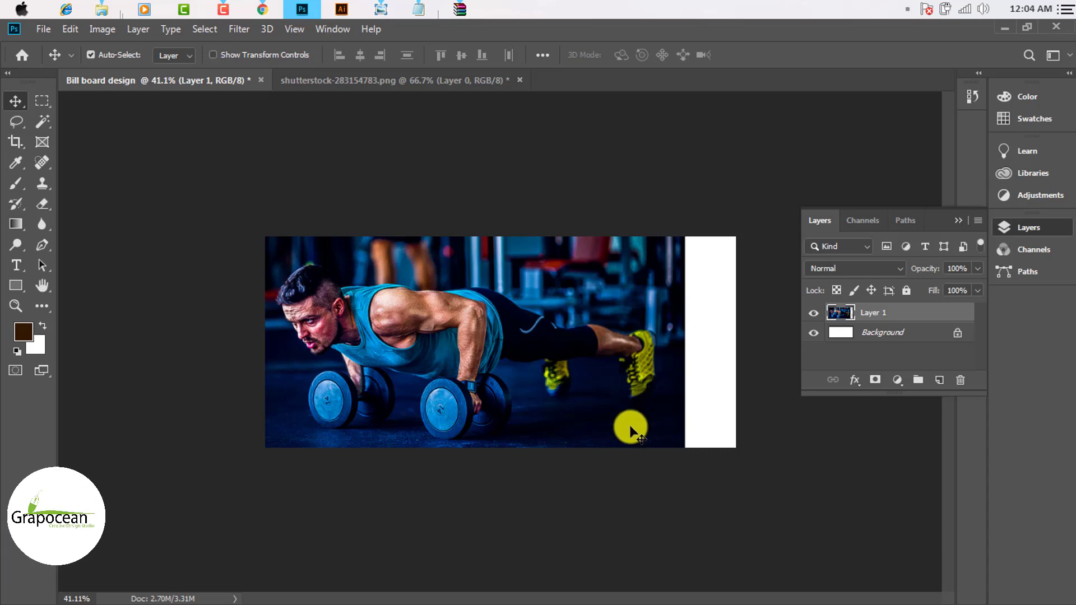
scroll(584, 365, "up", 5)
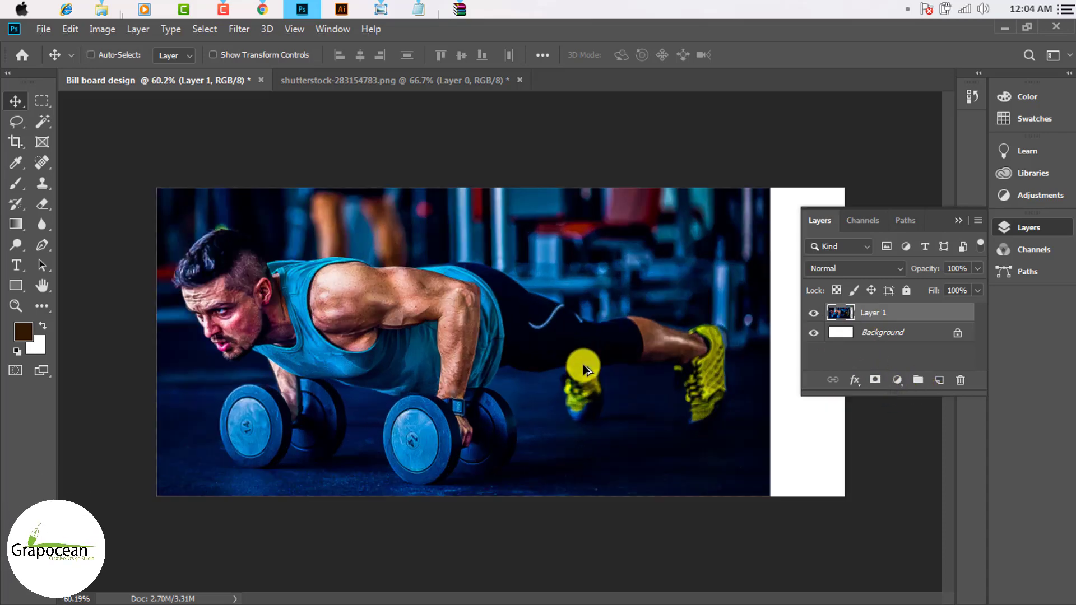
scroll(579, 365, "down", 4)
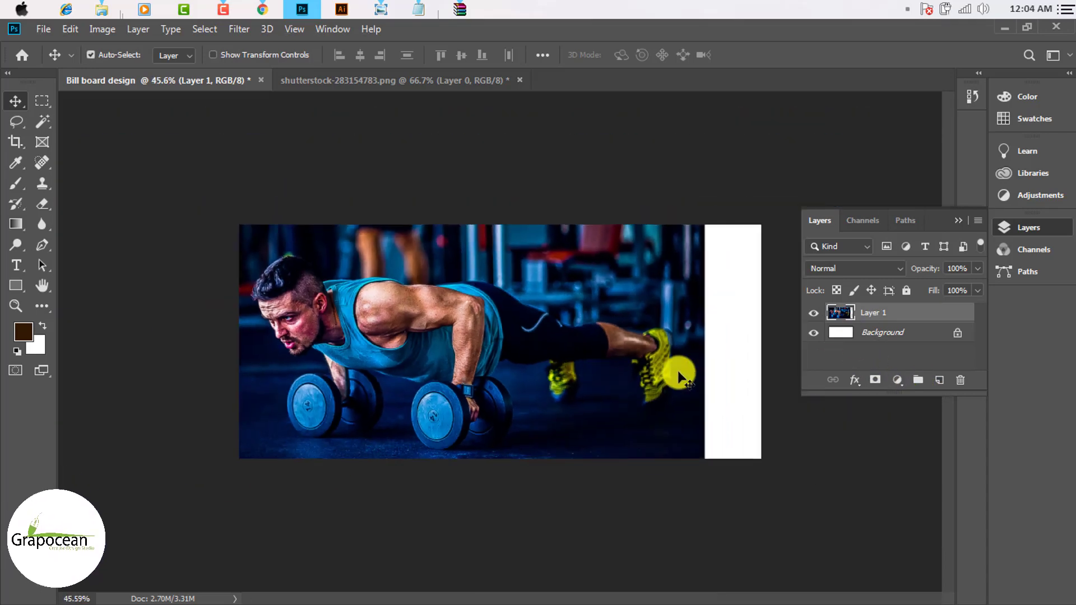
Add a linear Gradient Fill layer above the gym photo and set its angle to 177.19°
left_click(899, 385)
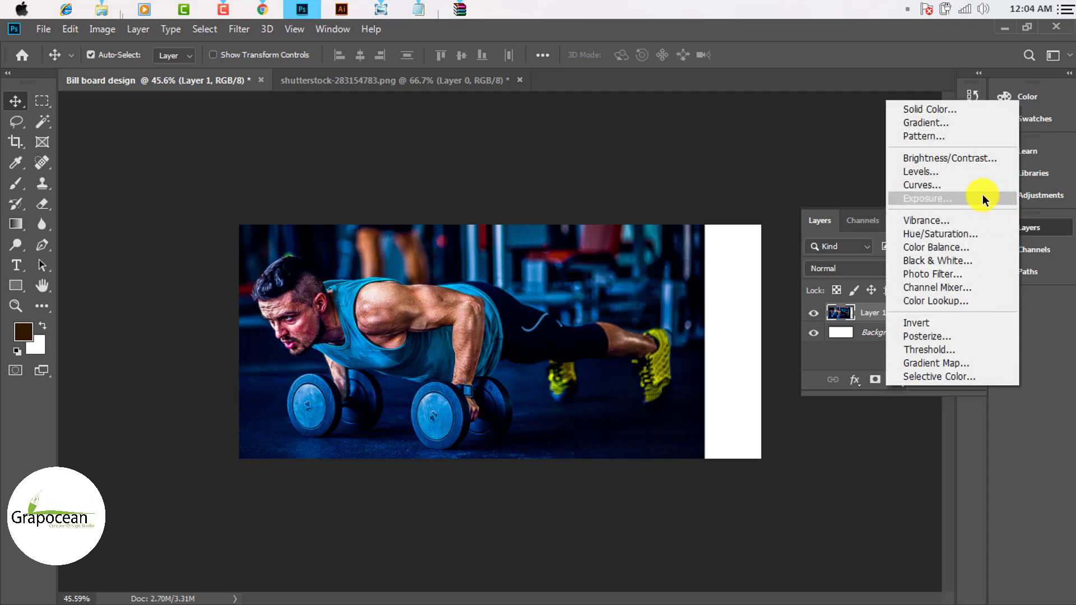
left_click(950, 124)
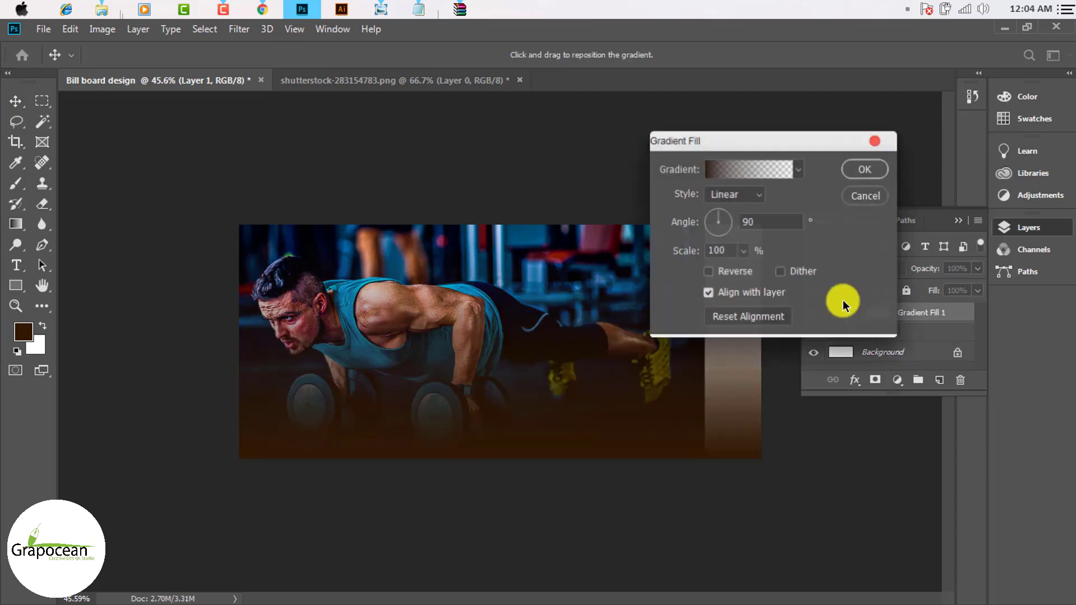
left_click_drag(717, 220, 702, 221)
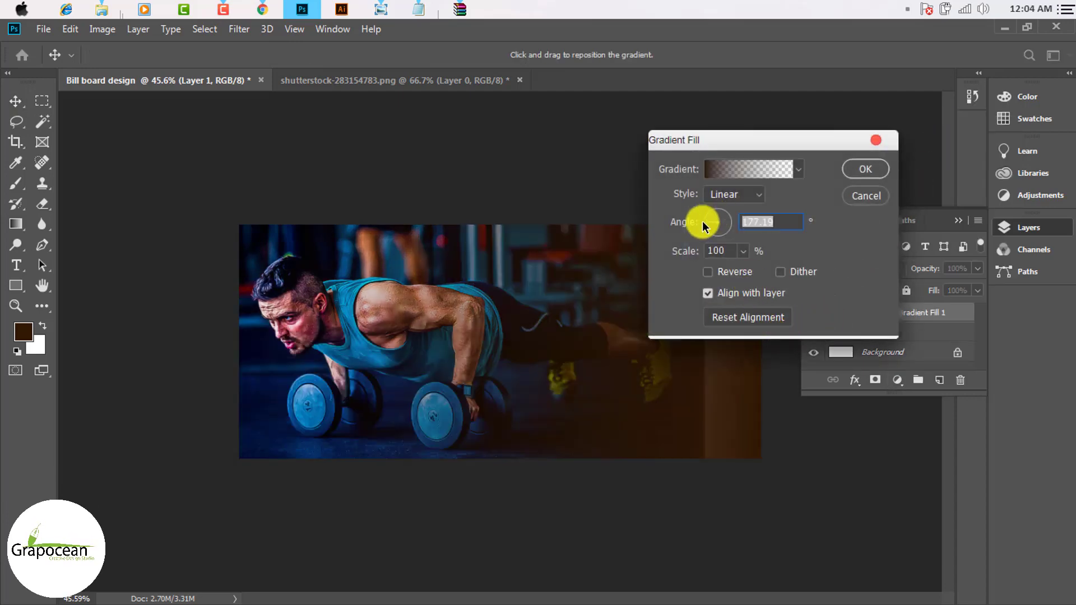
Set the gradient's opaque color stop to bright blue 0080ff, sampling the photo's blues for reference, and apply the gradient fill
left_click(723, 171)
double_click(720, 435)
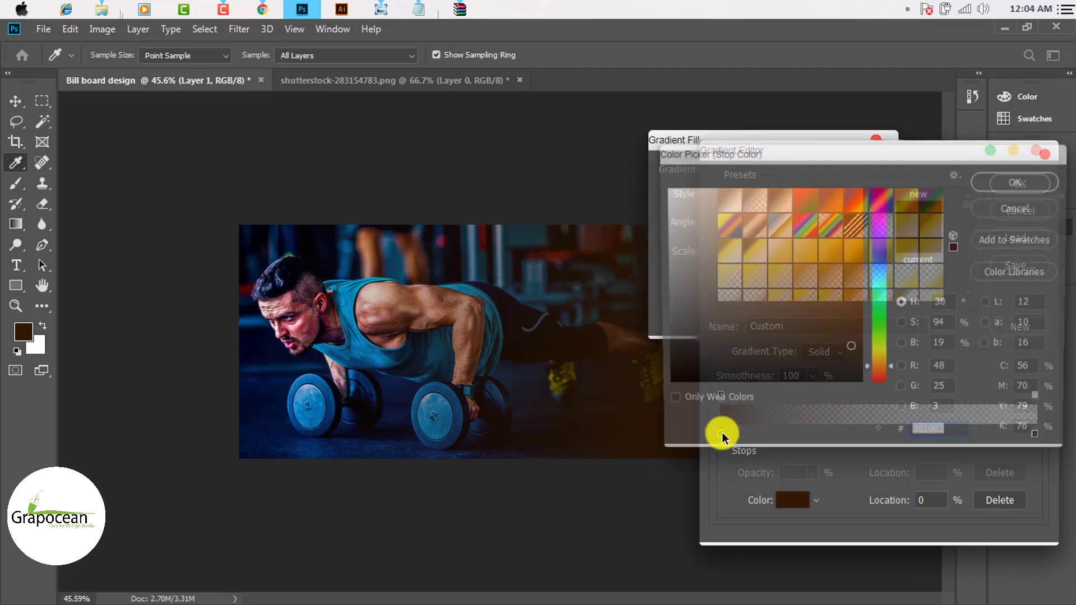
left_click_drag(689, 383, 631, 408)
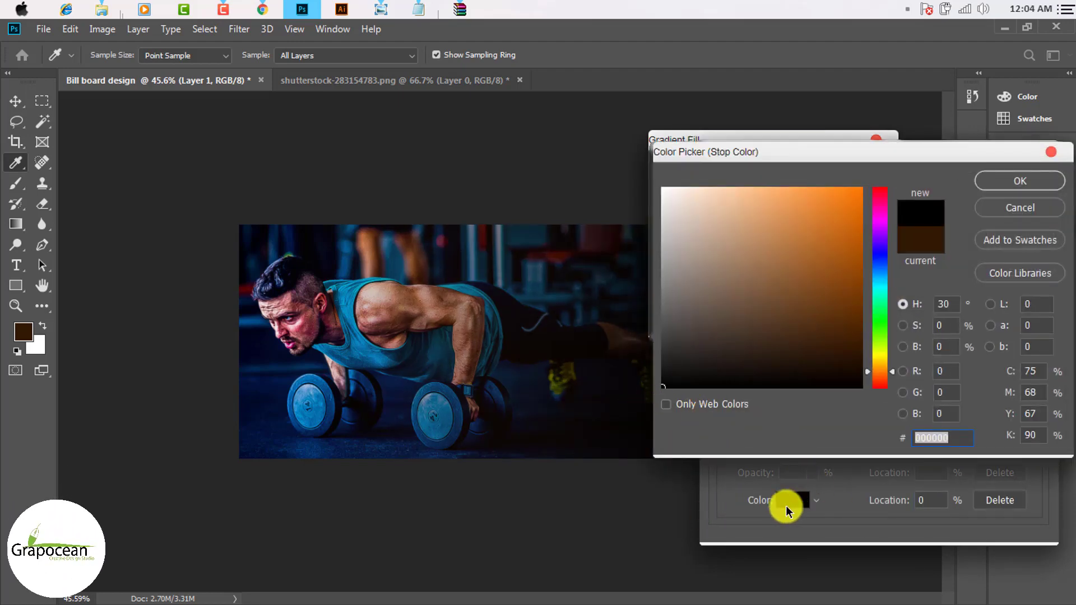
left_click(392, 409)
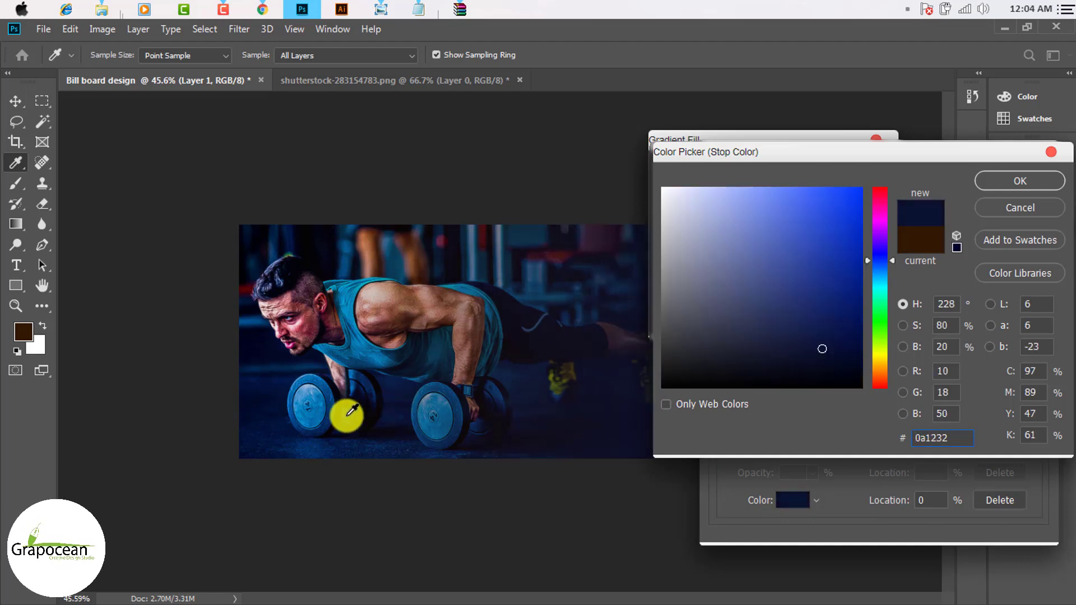
left_click(293, 423)
left_click_drag(793, 282, 906, 187)
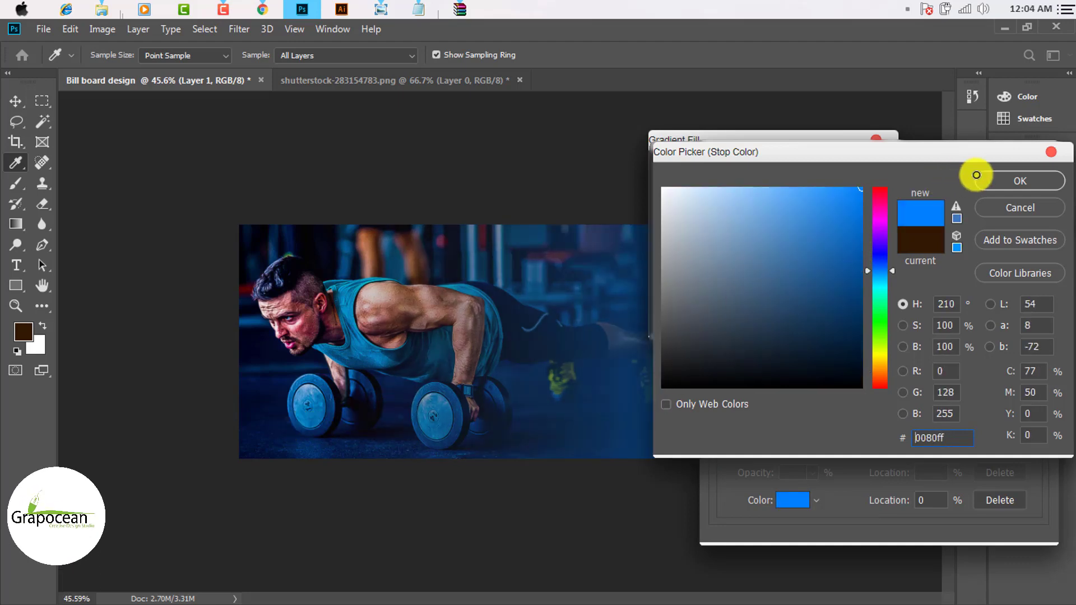
left_click(1010, 182)
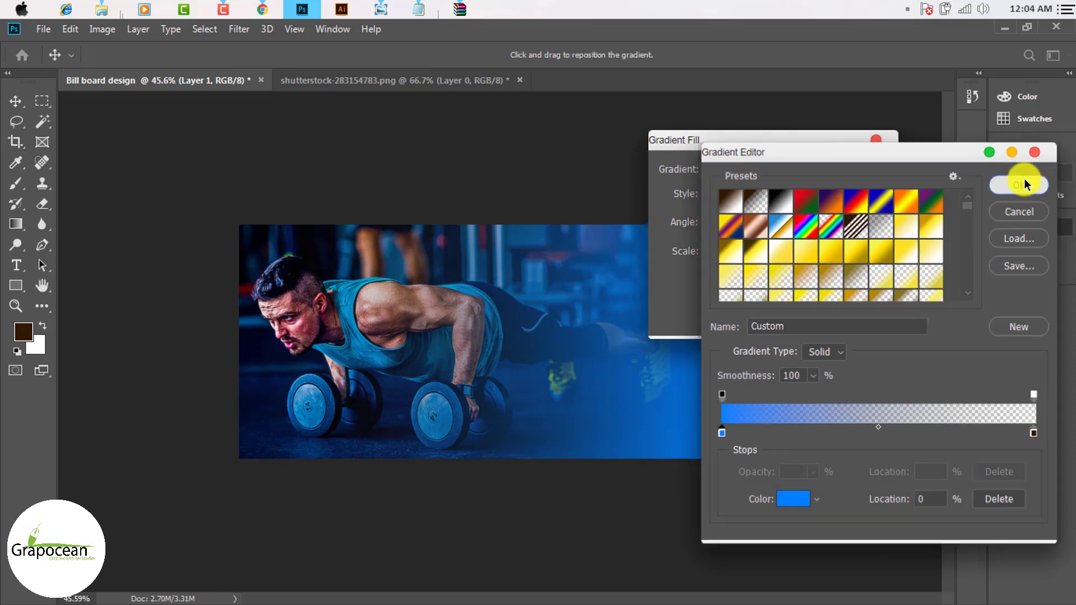
left_click(1024, 178)
left_click(861, 170)
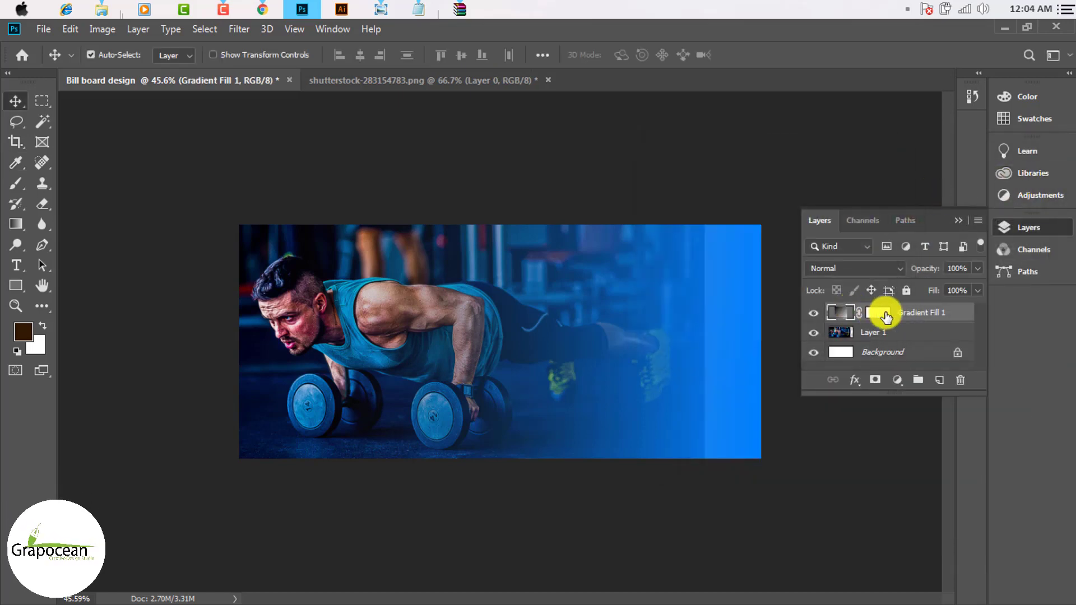
right_click(850, 316)
left_click(843, 314)
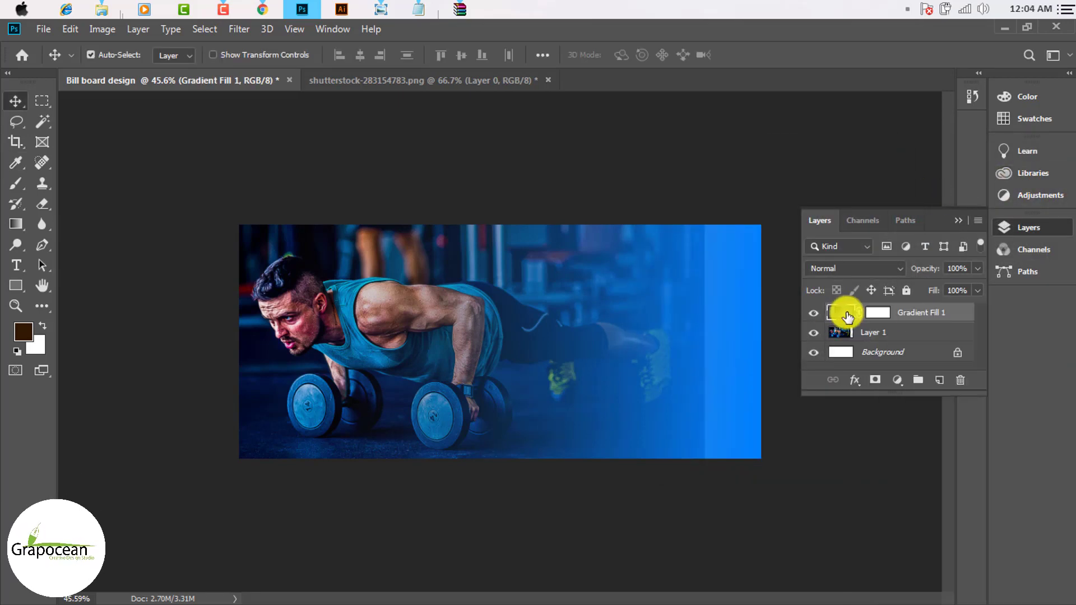
right_click(895, 320)
left_click(757, 40)
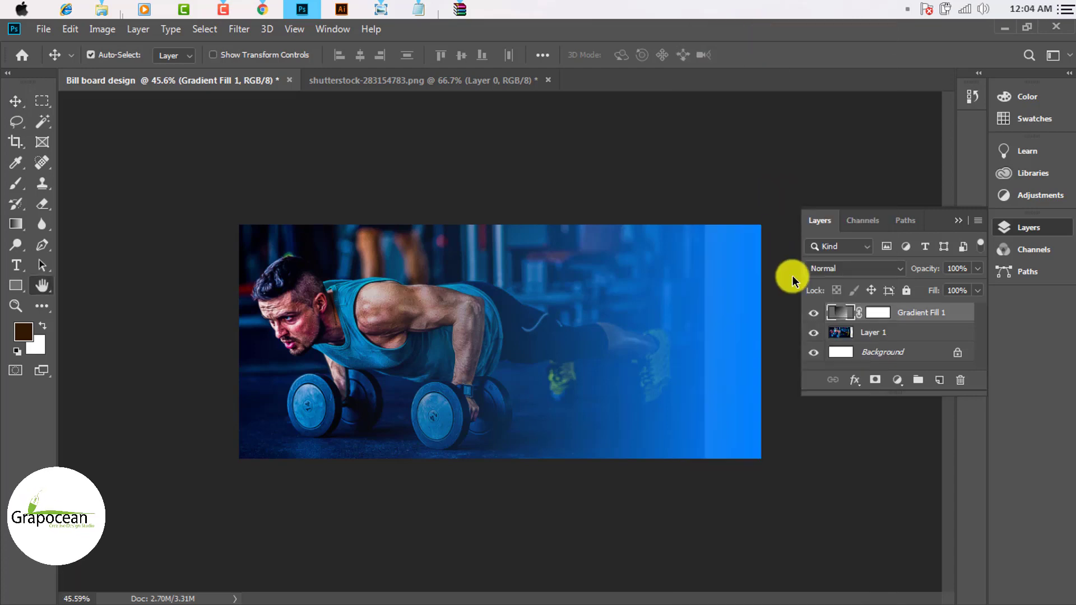
left_click(520, 458)
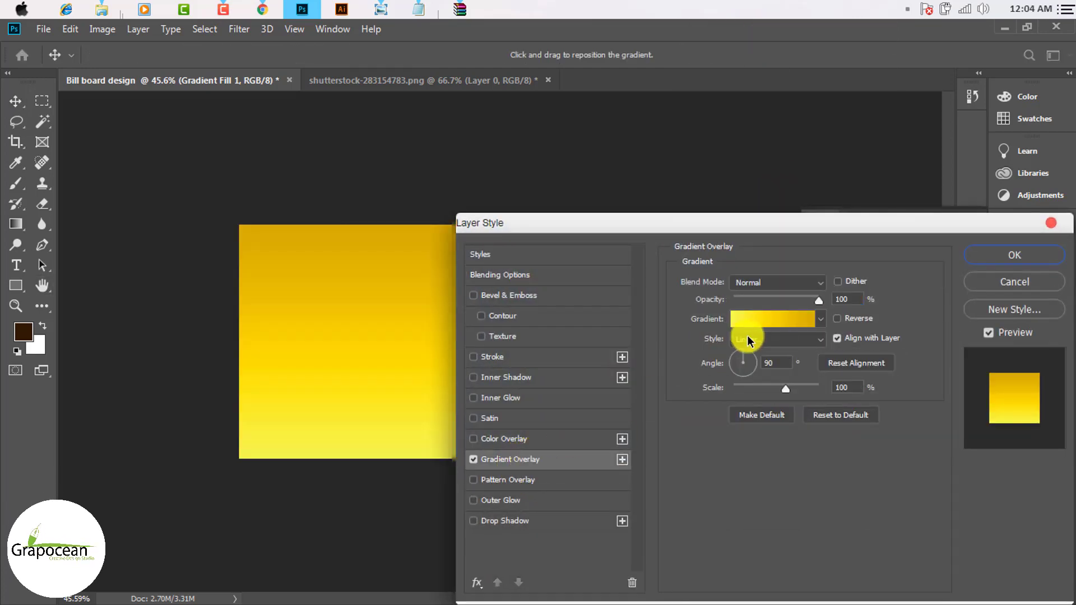
left_click(473, 461)
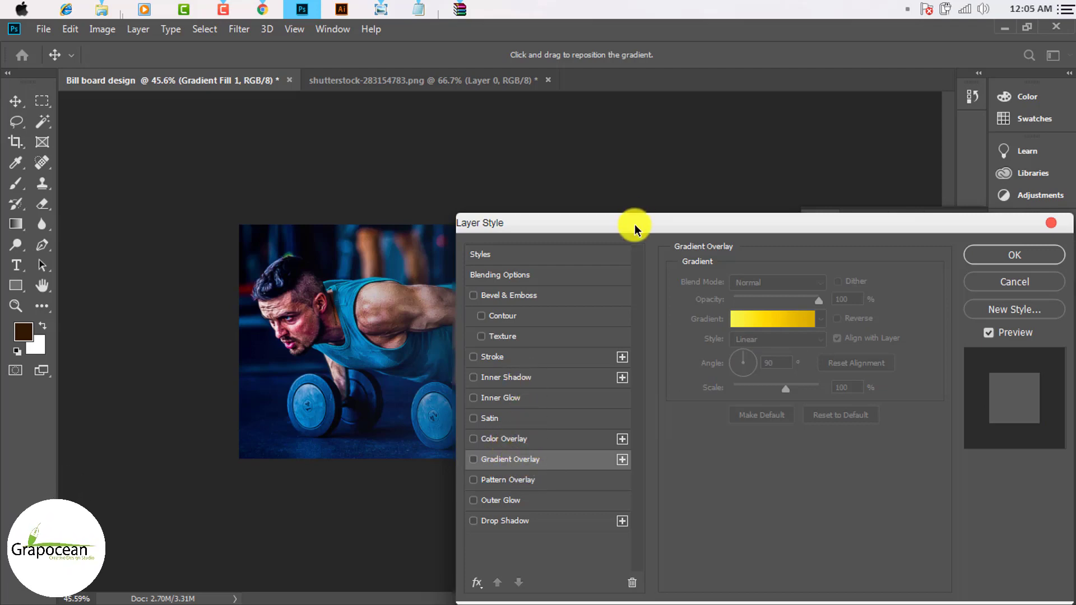
left_click_drag(635, 224, 686, 134)
left_click(934, 211)
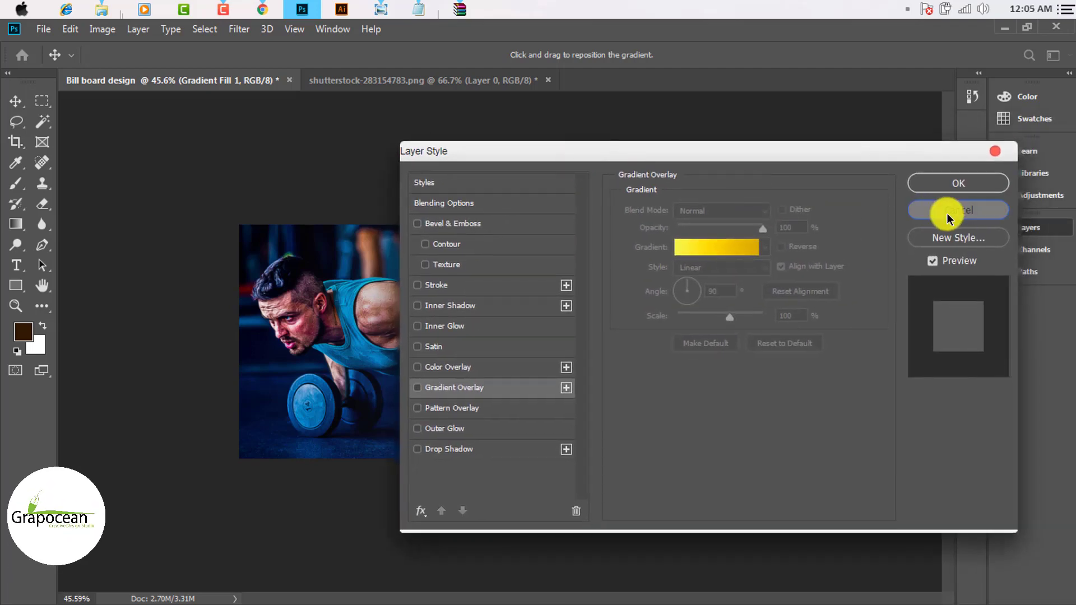
Extend the gradient's solid blue area by moving the opaque opacity stop to 13% and the blue color stop to 7%
double_click(847, 313)
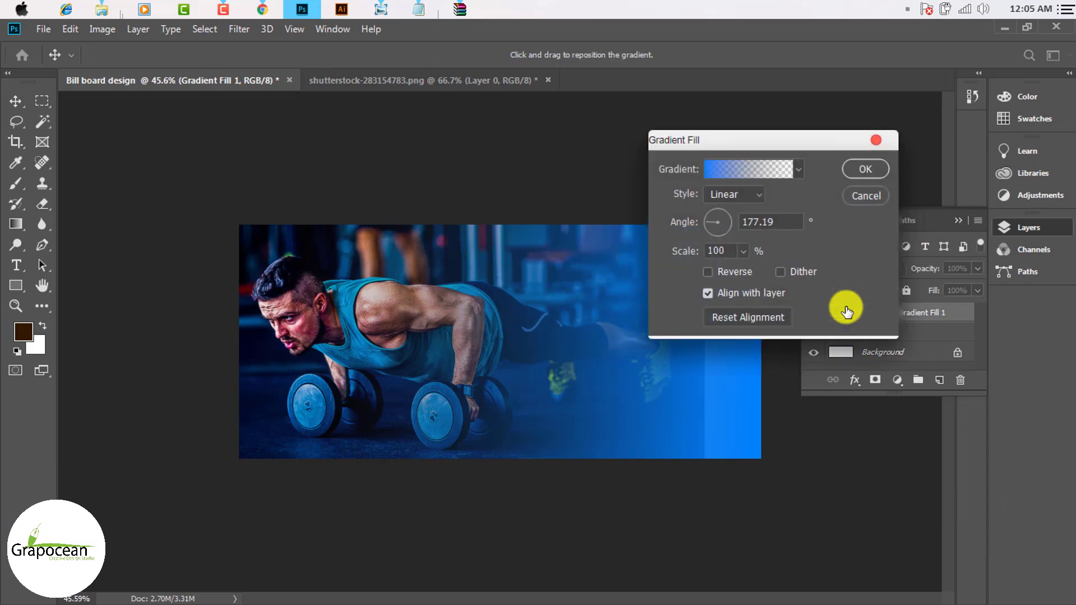
left_click(716, 175)
left_click(733, 417)
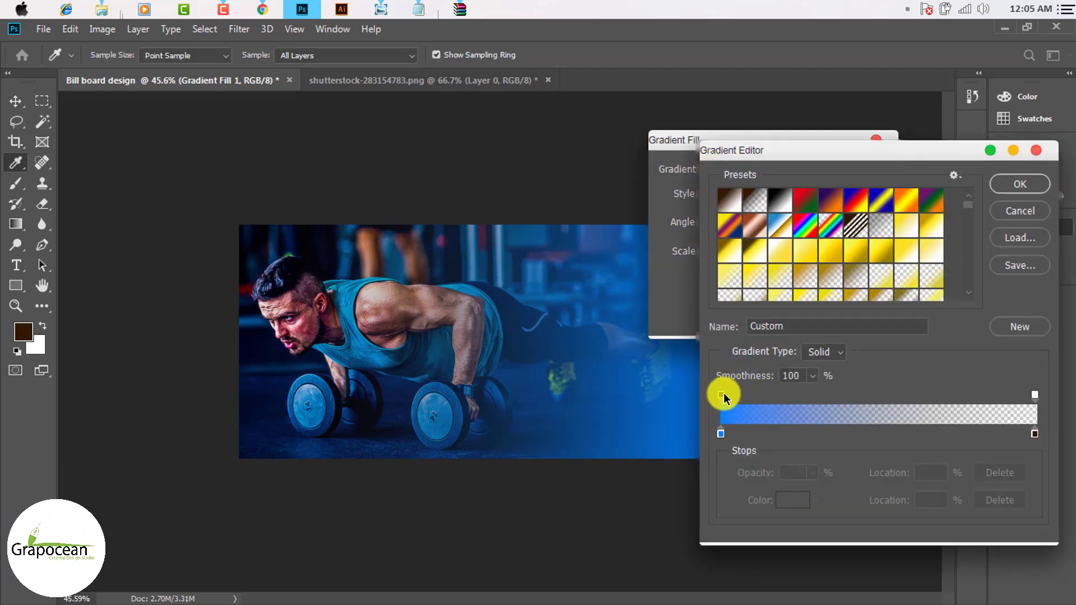
left_click_drag(721, 396, 765, 399)
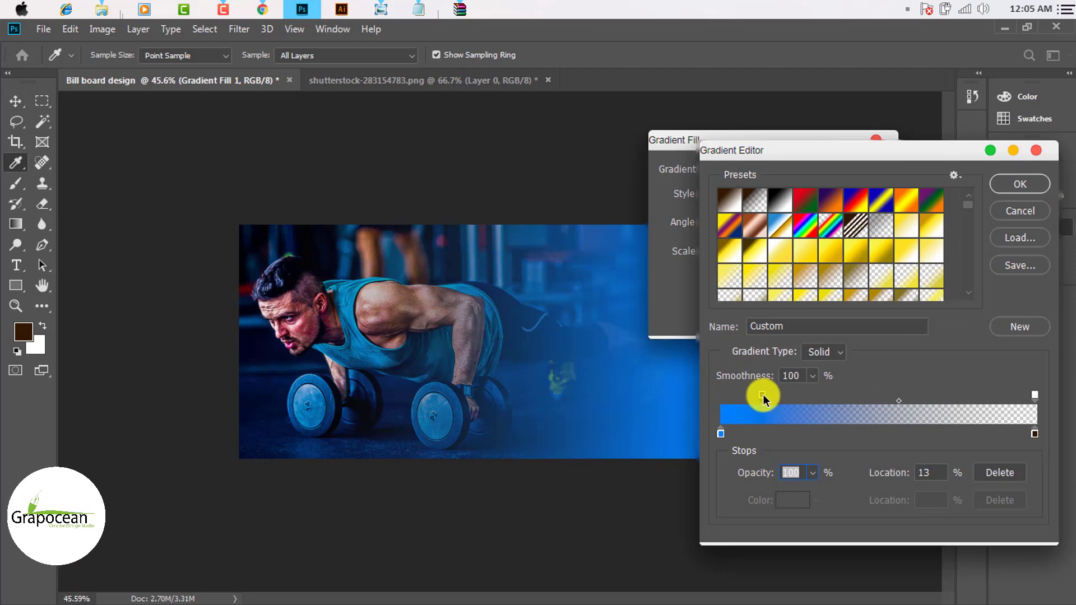
left_click_drag(721, 433, 743, 432)
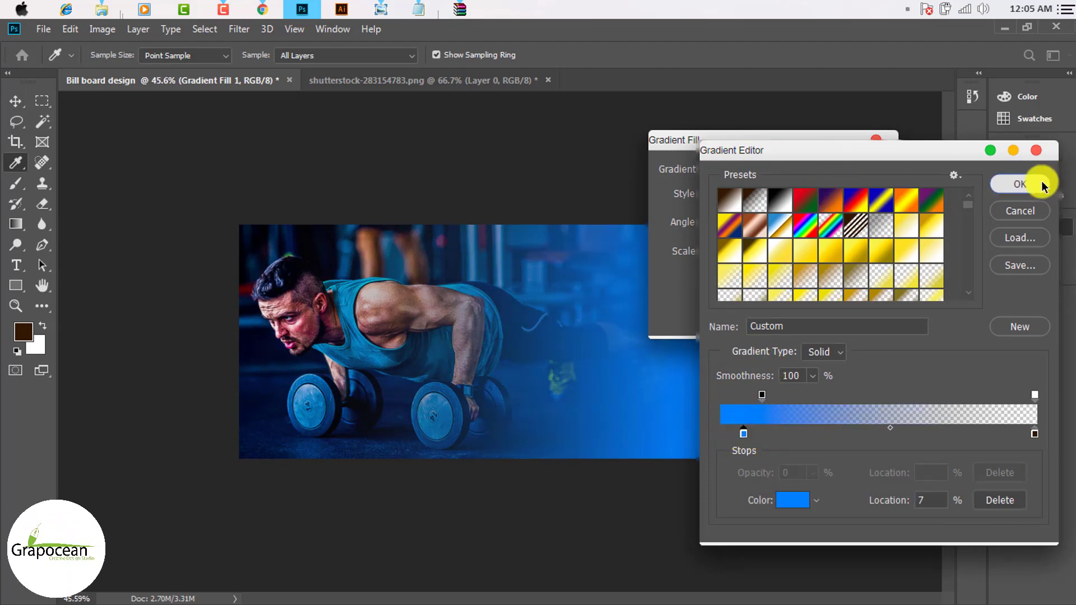
left_click(1021, 185)
left_click(866, 169)
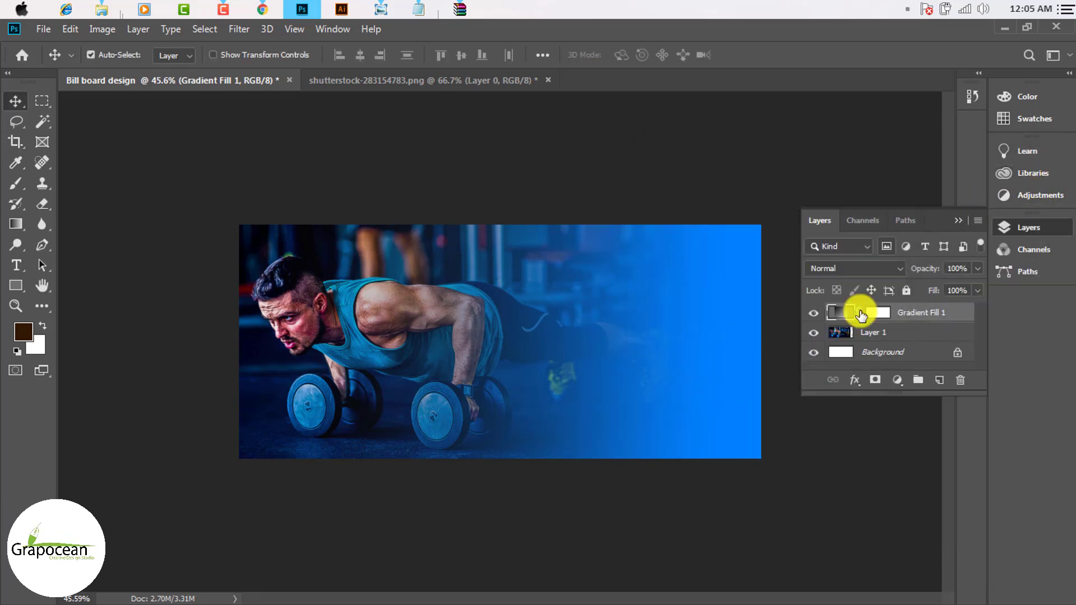
scroll(746, 390, "down", 2)
scroll(729, 392, "down", 1)
scroll(622, 395, "up", 5)
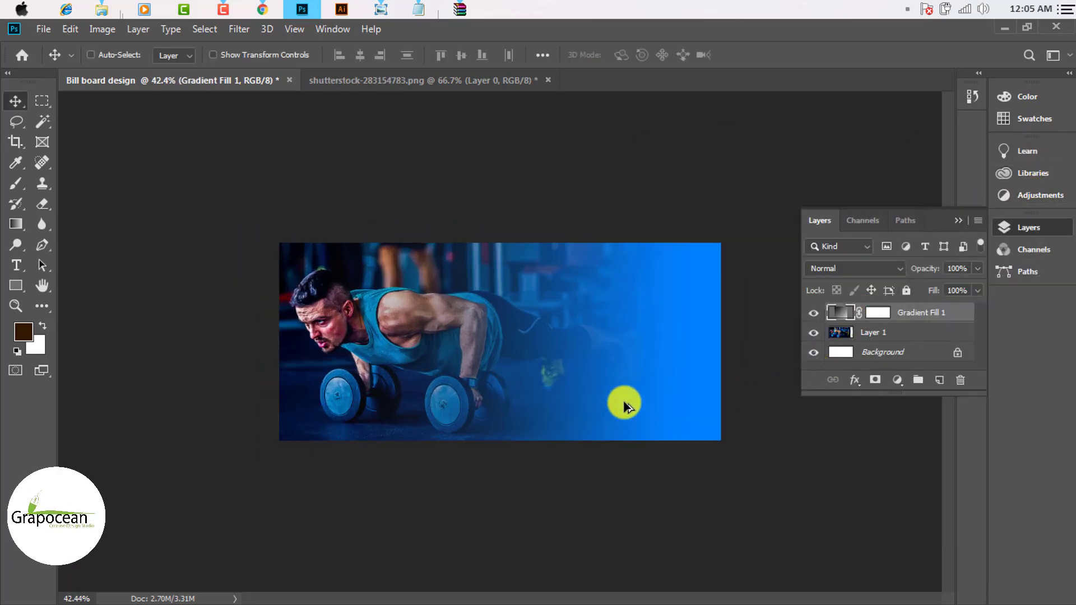
scroll(645, 395, "down", 3)
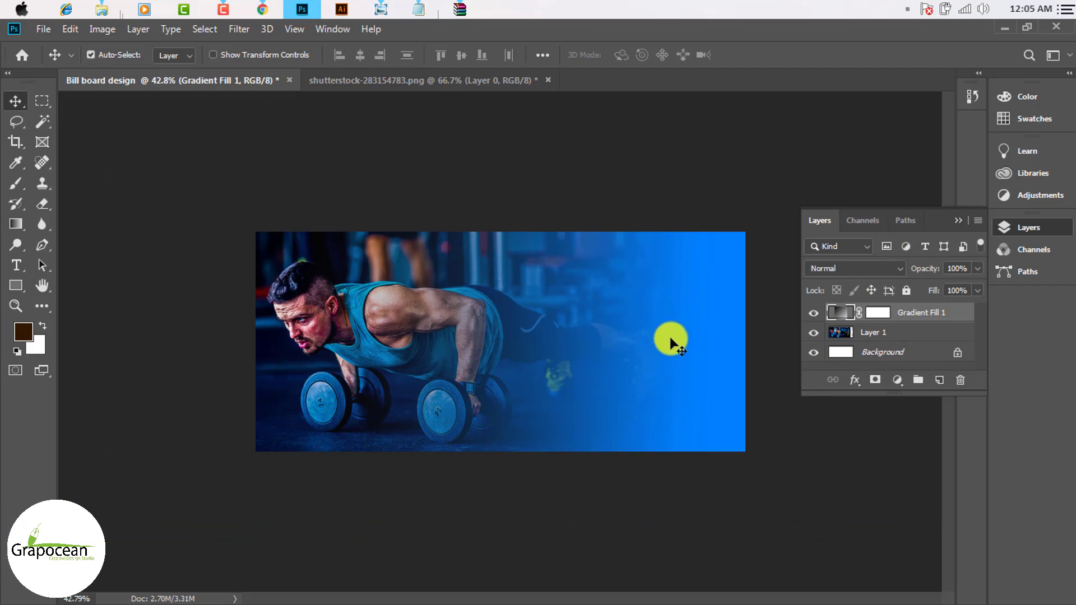
scroll(677, 326, "up", 2)
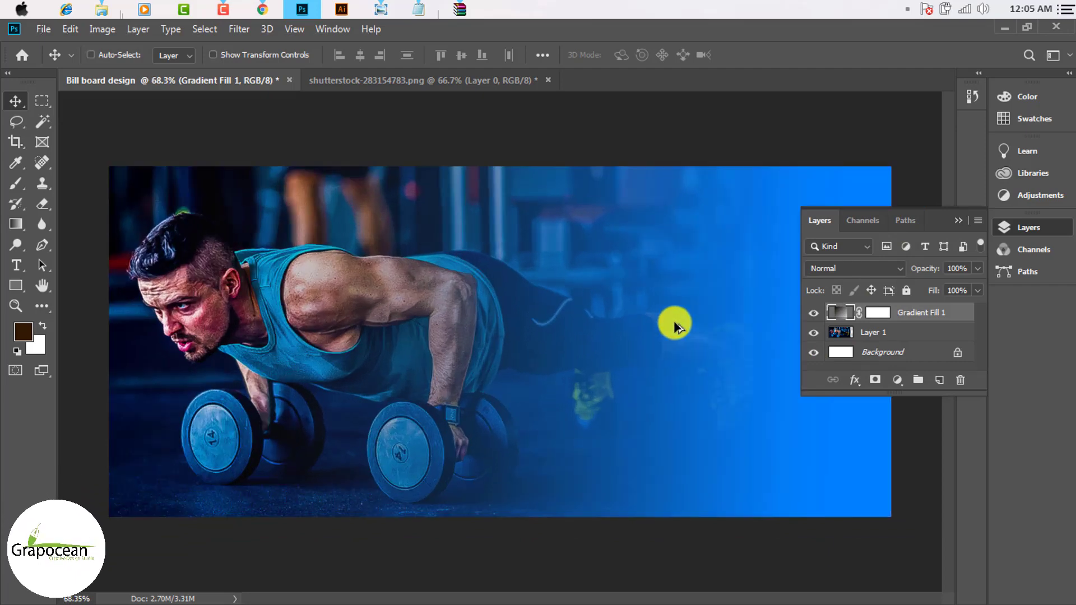
scroll(676, 326, "down", 2)
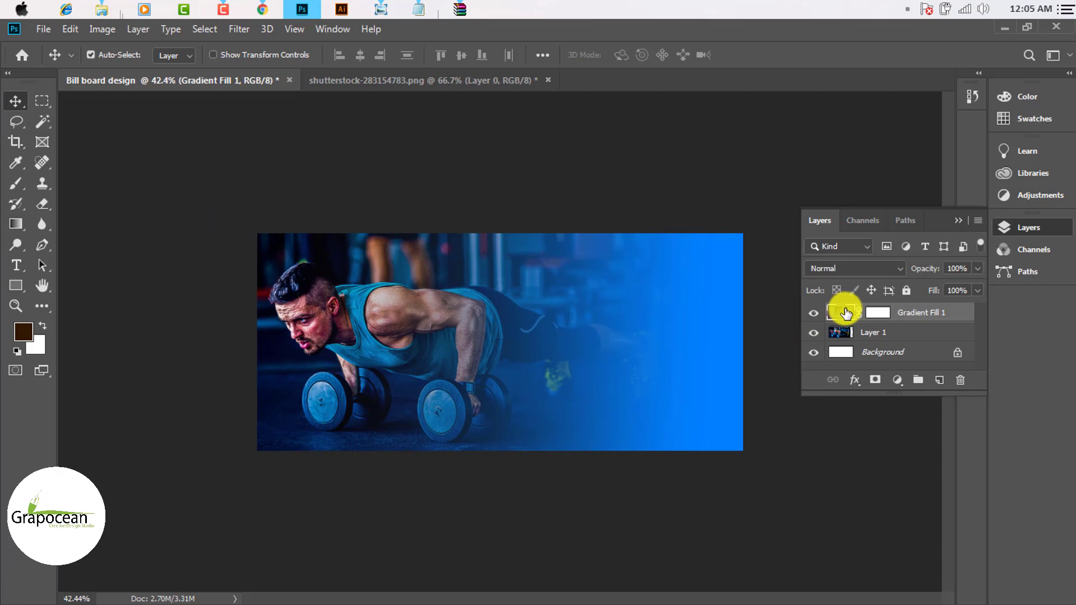
Try dark gray 272a2d as the color of the gradient fill's blue stop
double_click(846, 313)
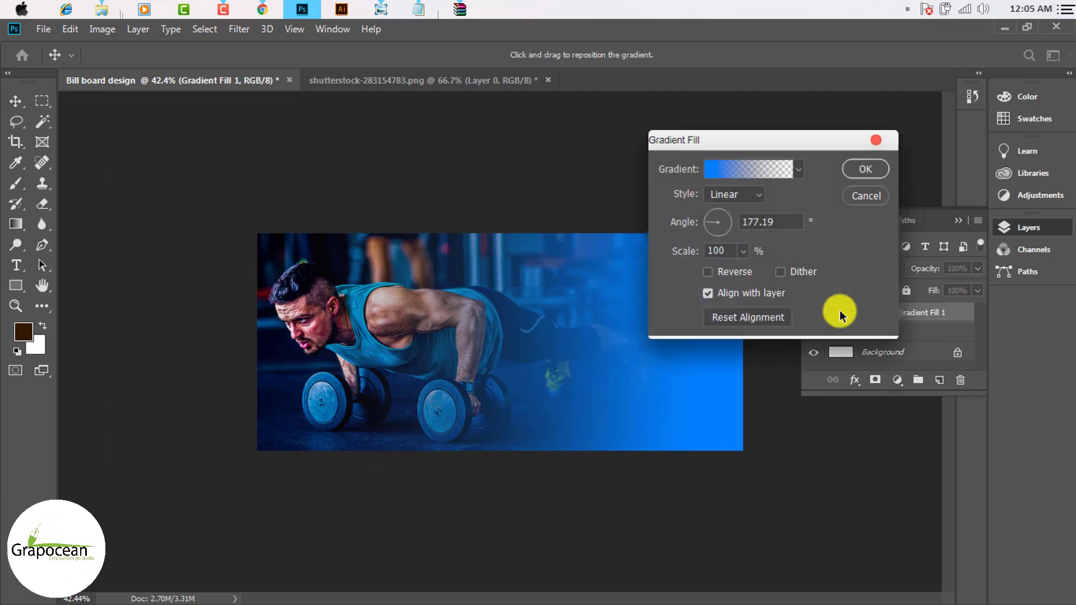
left_click(729, 171)
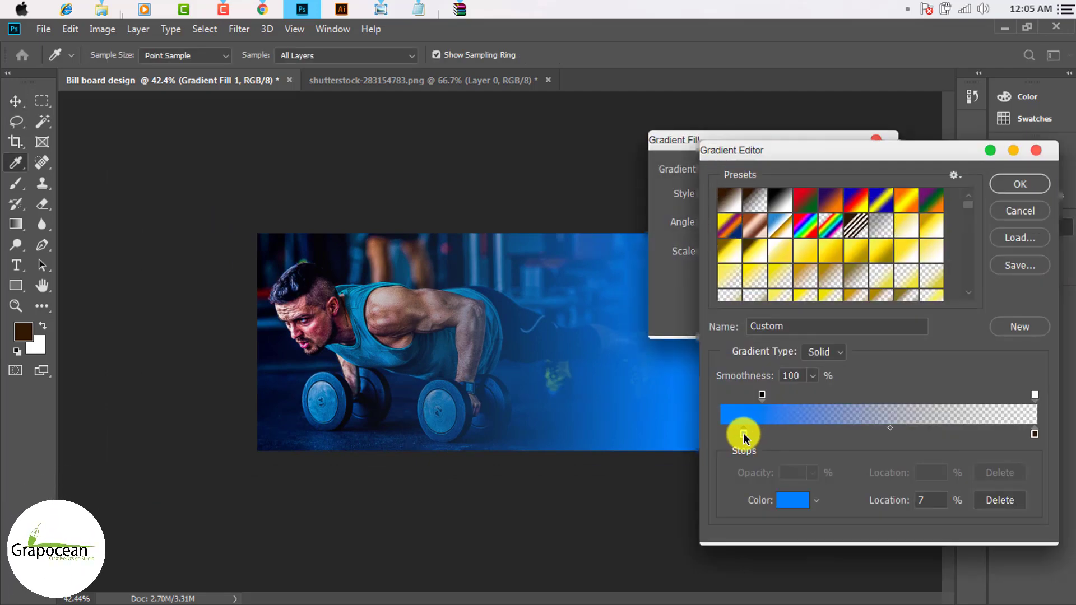
double_click(744, 436)
left_click(688, 353)
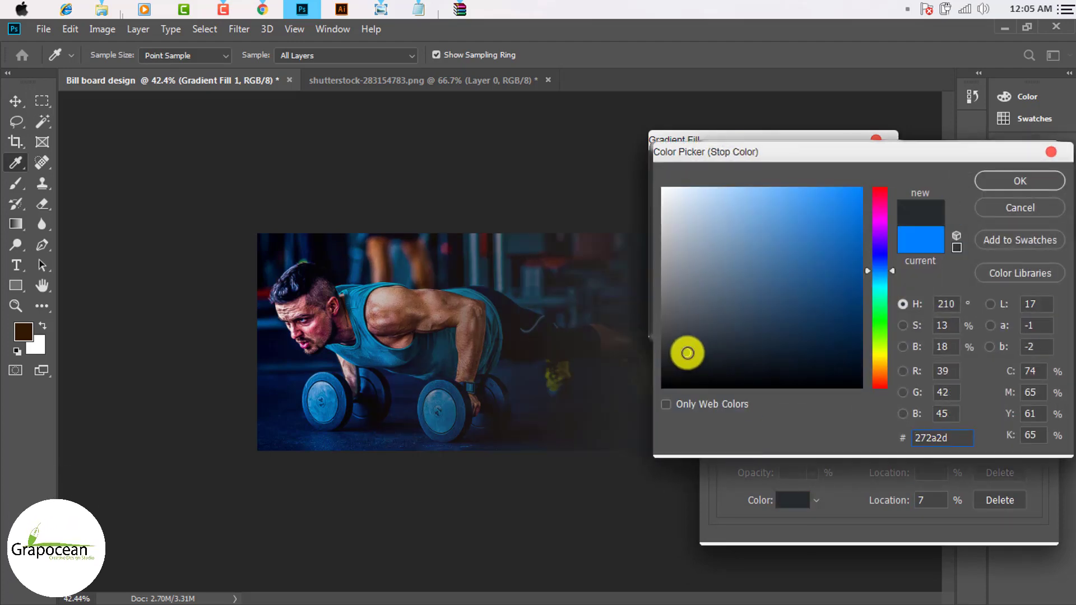
left_click(1015, 208)
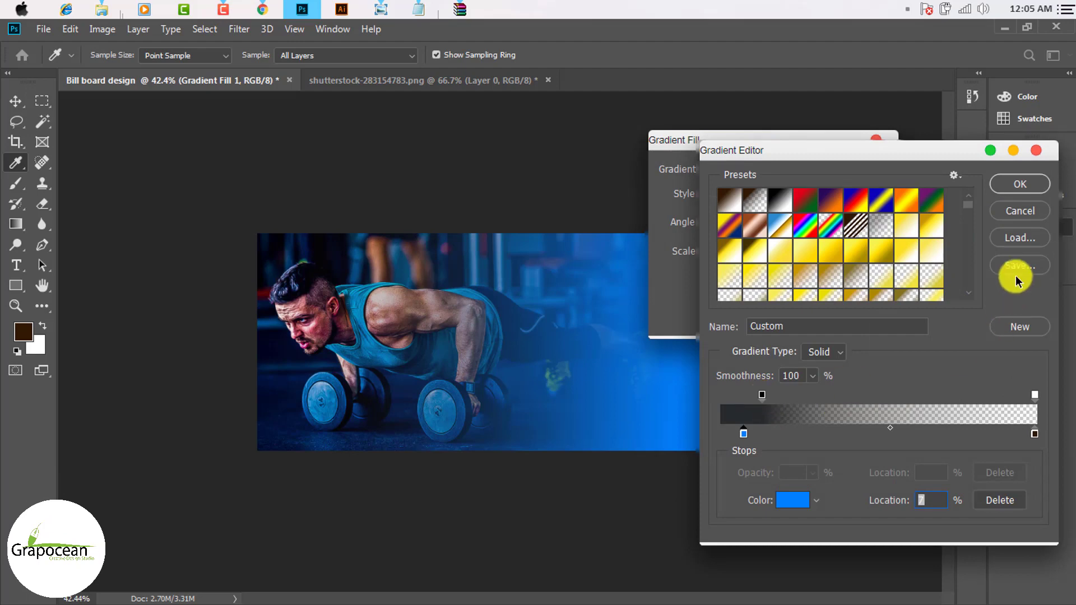
left_click(1031, 212)
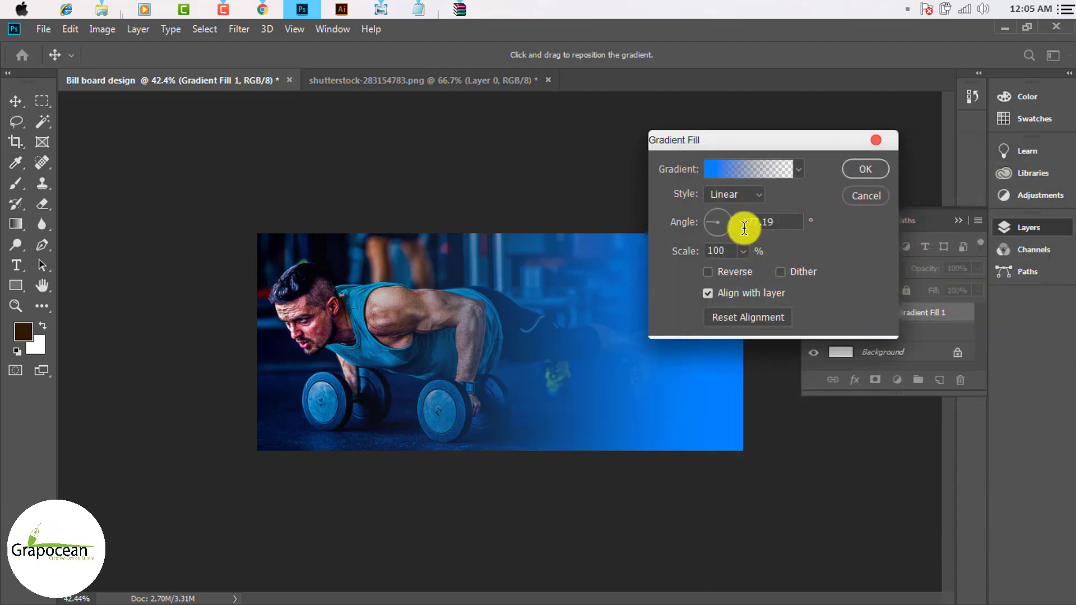
Move the gradient's blue color stop to 10% and its opaque opacity stop to 19%, and apply the gradient fill
left_click(717, 179)
left_click(748, 433)
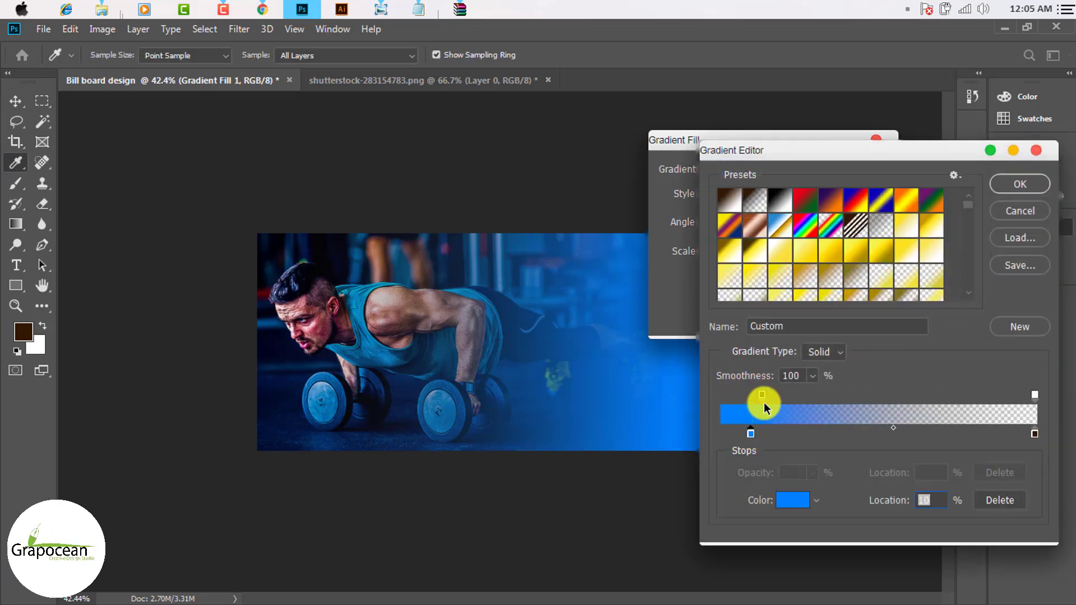
mouse_move(766, 408)
left_mouse_down()
mouse_move(762, 397)
mouse_move(785, 401)
left_mouse_up()
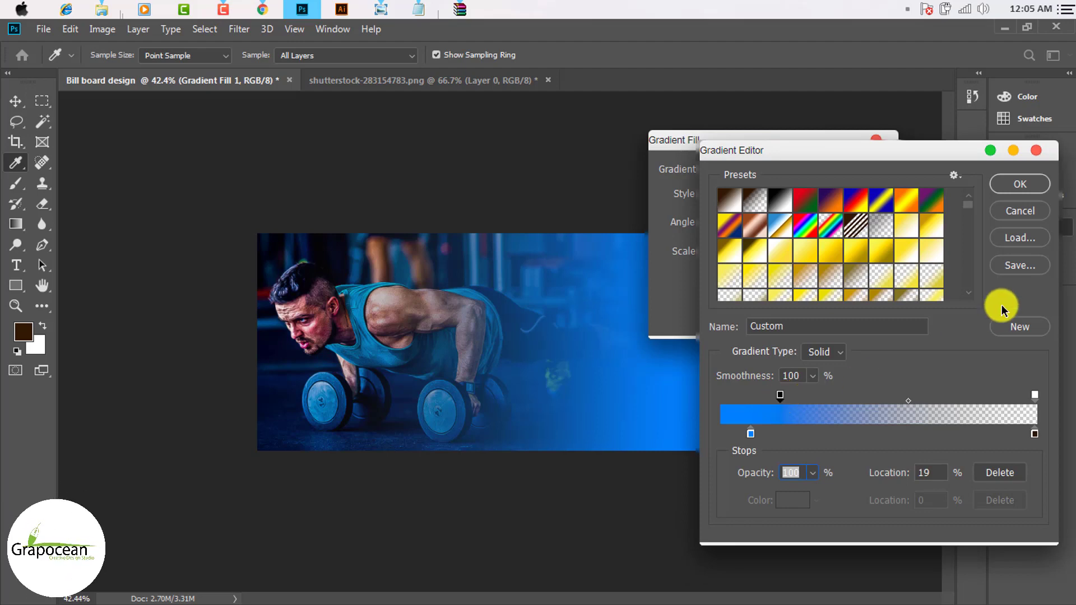
left_click(1020, 184)
left_click(875, 169)
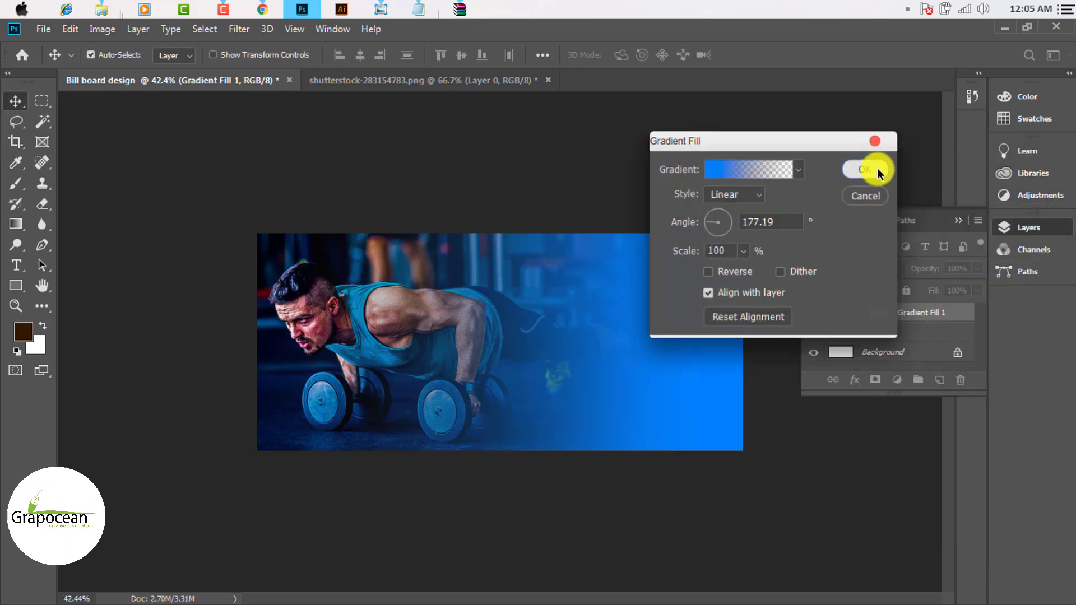
Add a new layer and place the white heading text "Welcome" over the blue area in the billboard's upper right
left_click(960, 221)
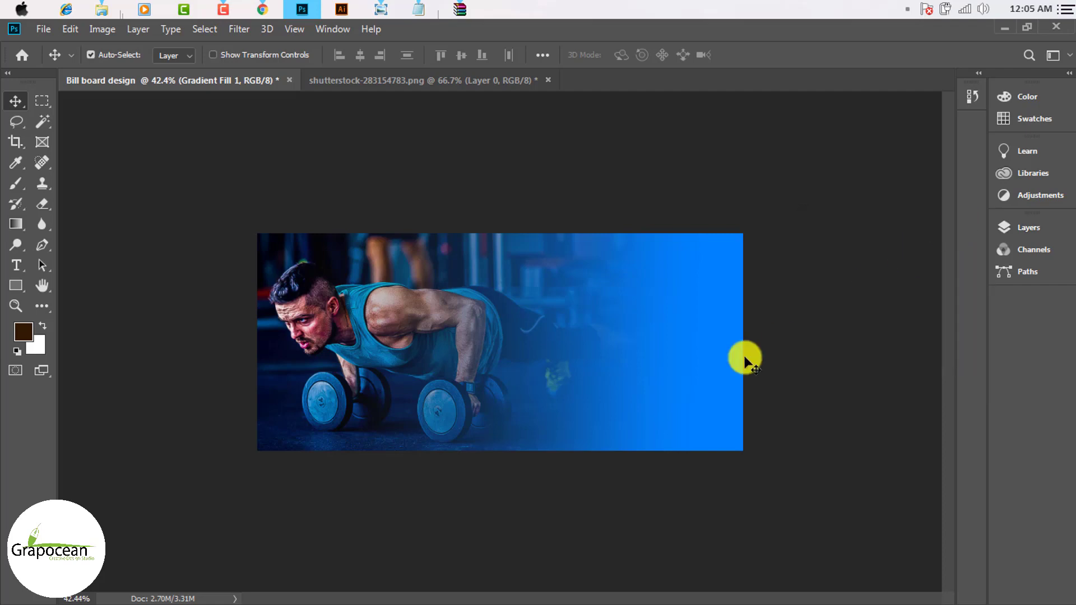
scroll(659, 377, "up", 2)
scroll(659, 377, "down", 2)
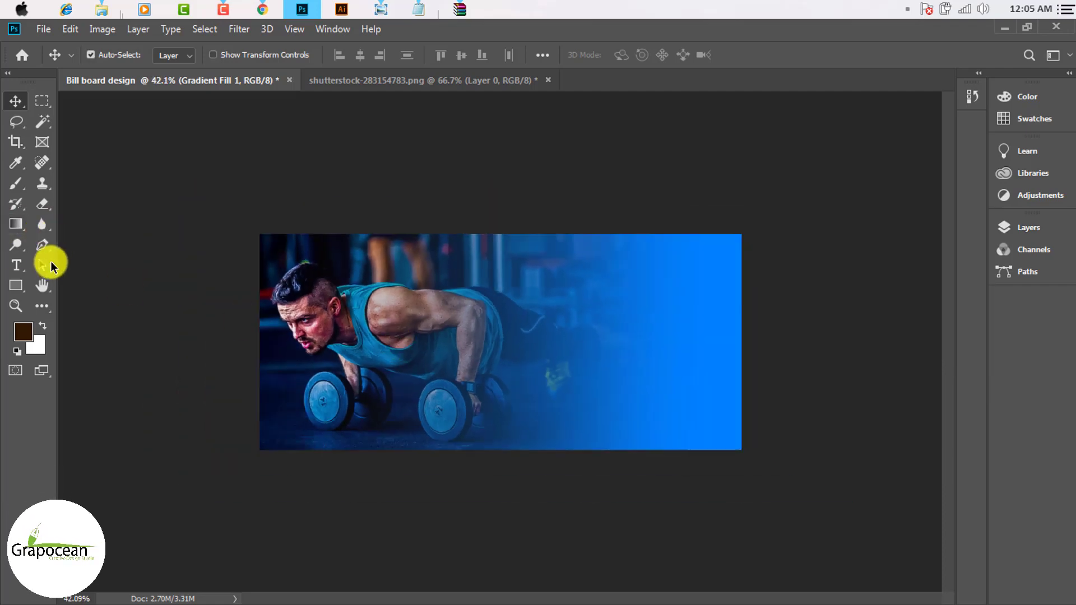
left_click(21, 266)
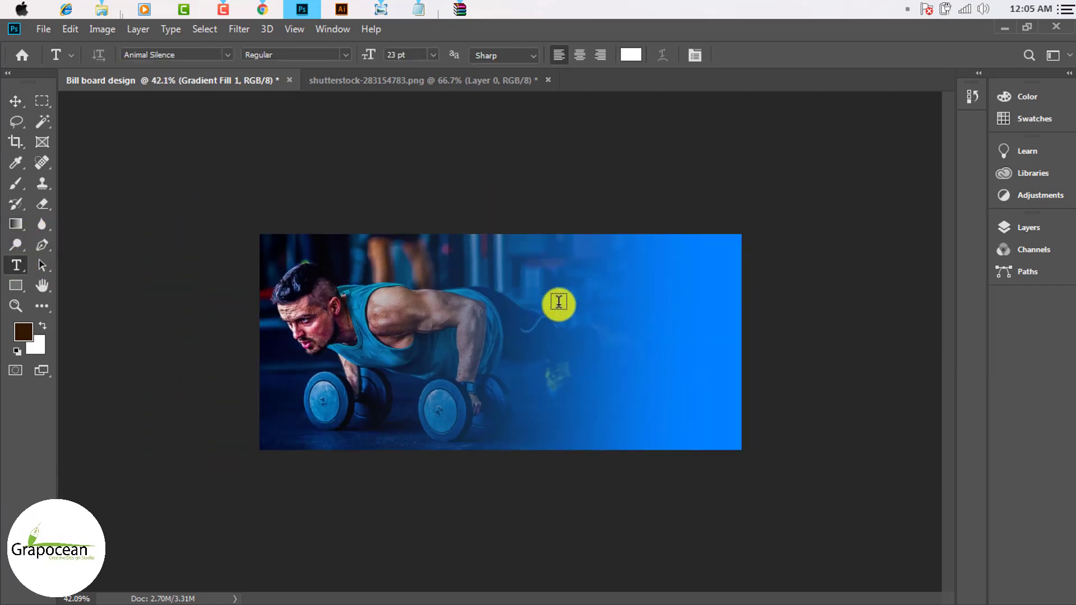
left_click(1024, 227)
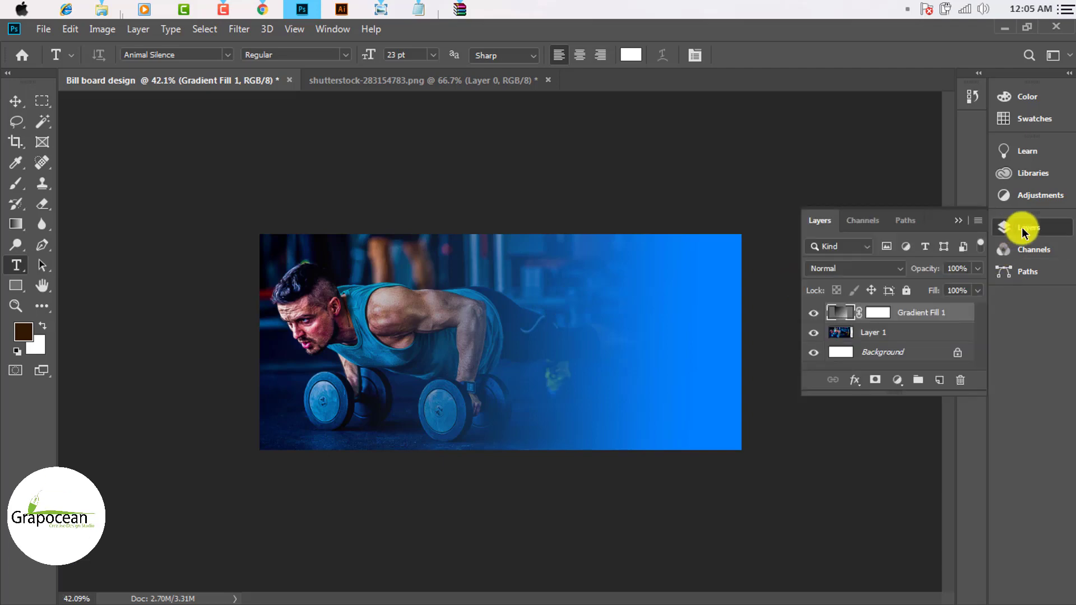
left_click(940, 384)
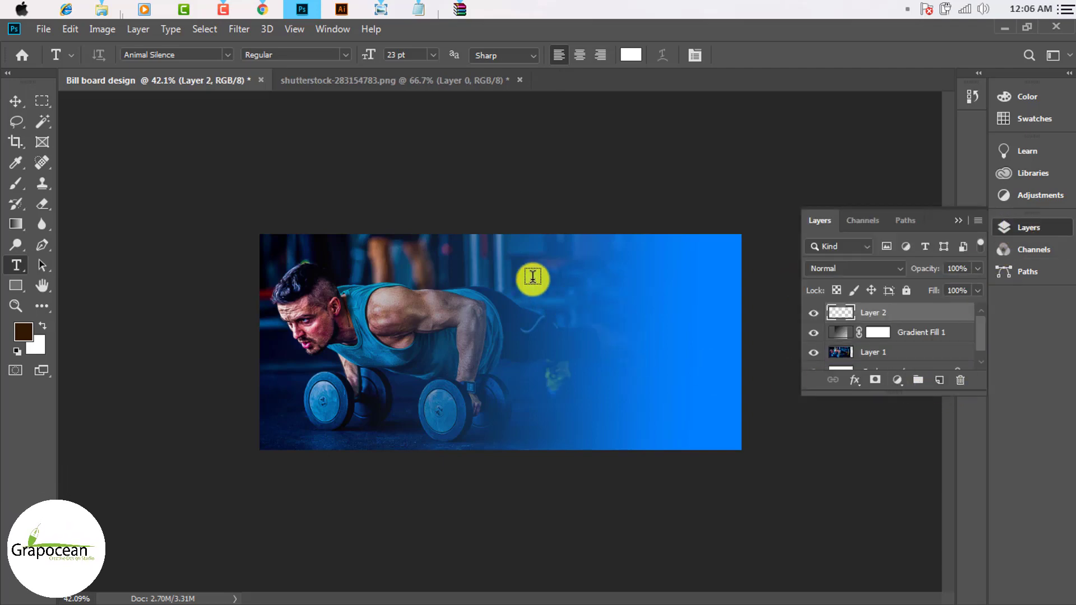
left_click(575, 293)
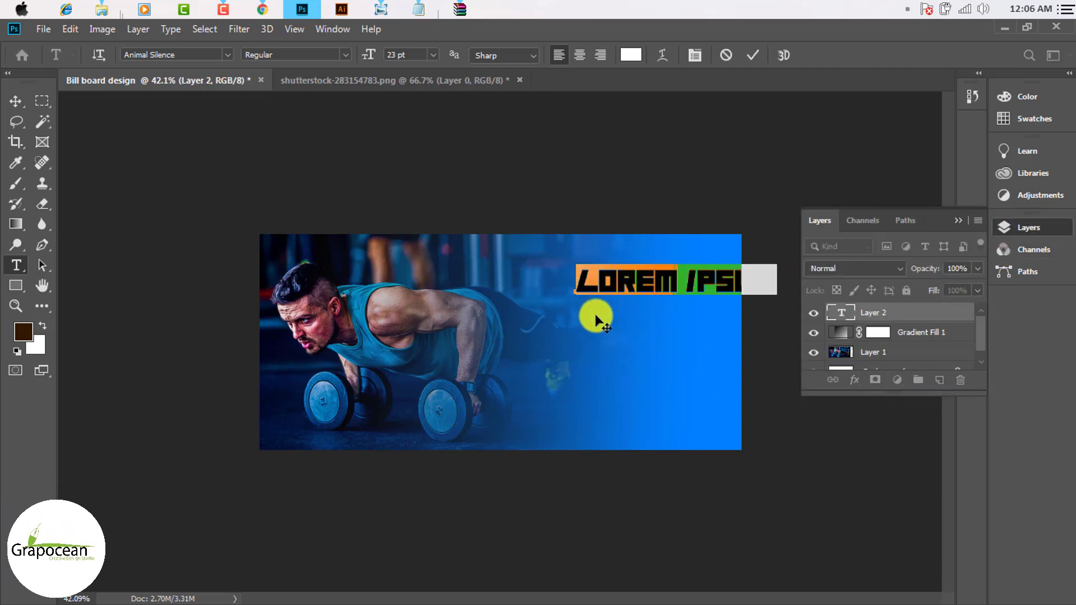
key("BackSpace")
type("WE")
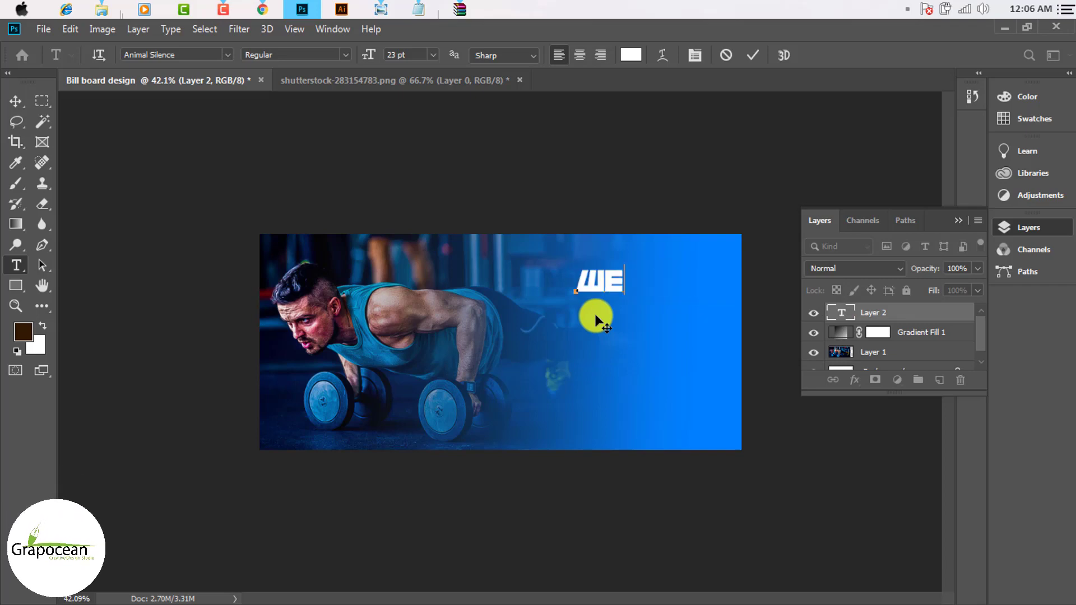
type("LCOME")
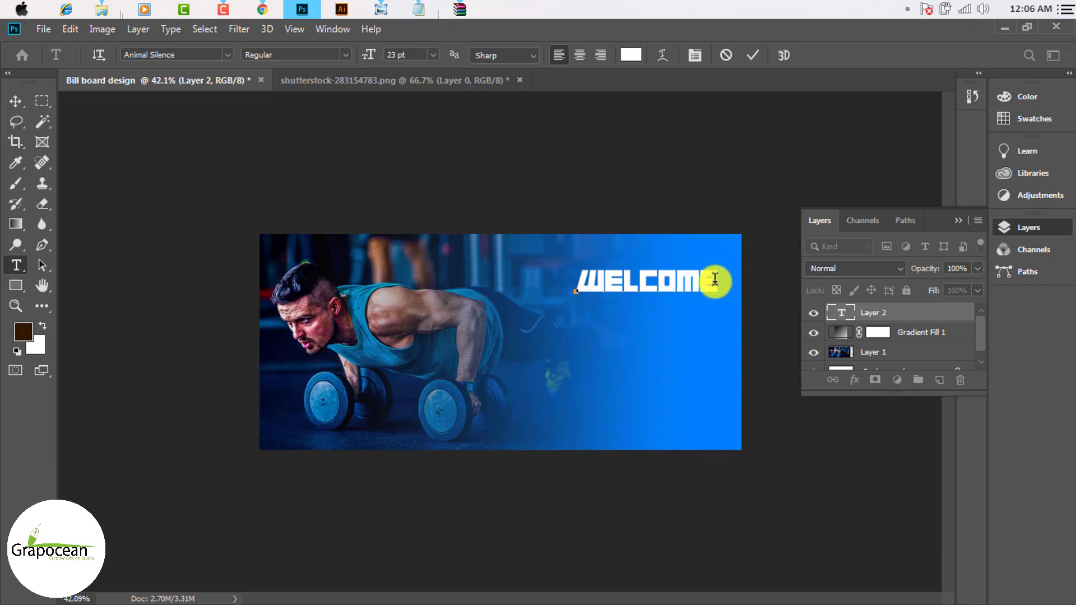
Preview several fonts on the whole "Welcome" heading, settle on Allegratta Personal Use, and commit the text
left_click_drag(715, 279, 440, 288)
left_click(195, 54)
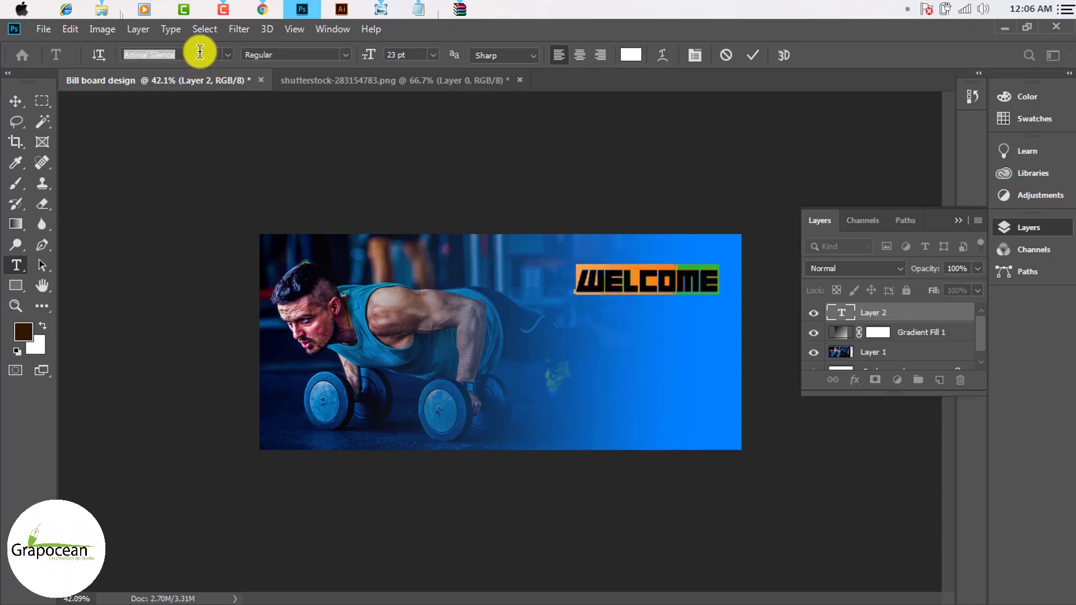
key("Down")
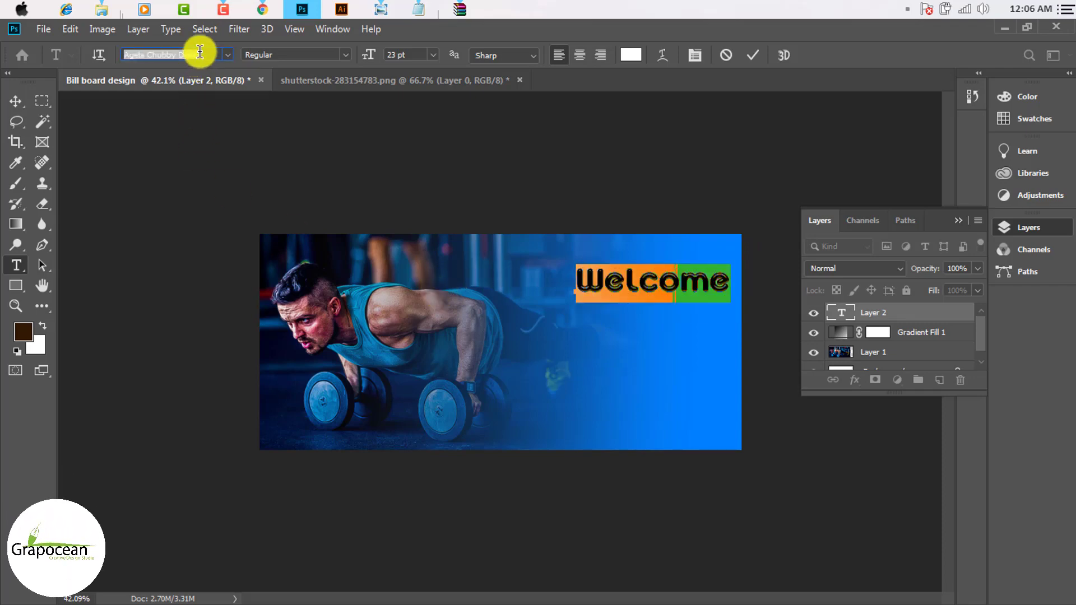
key("Down")
key("Up")
key("Up")
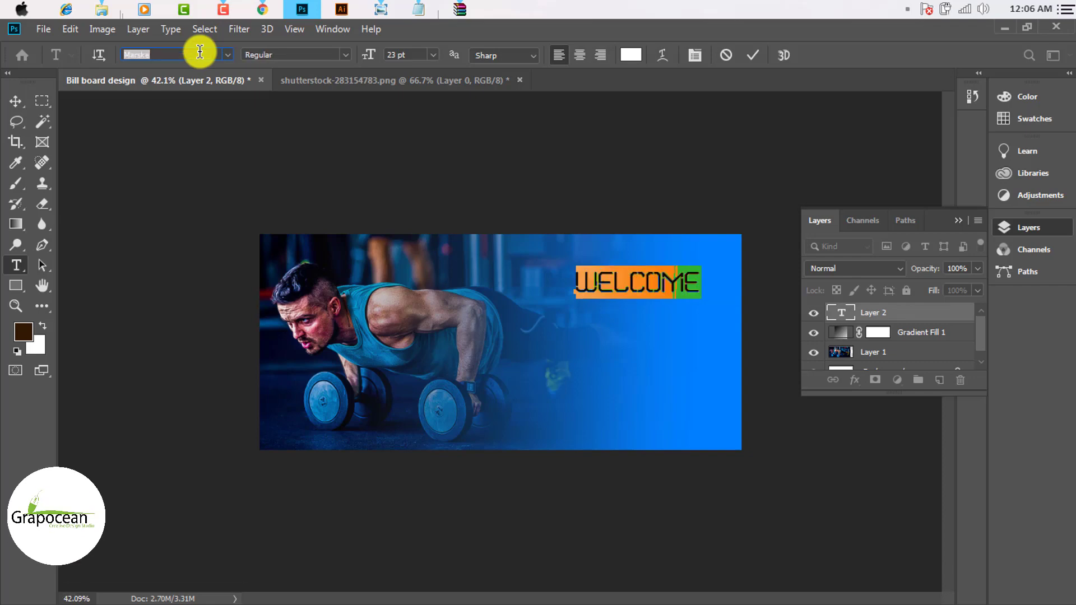
key("Down")
key("Down")
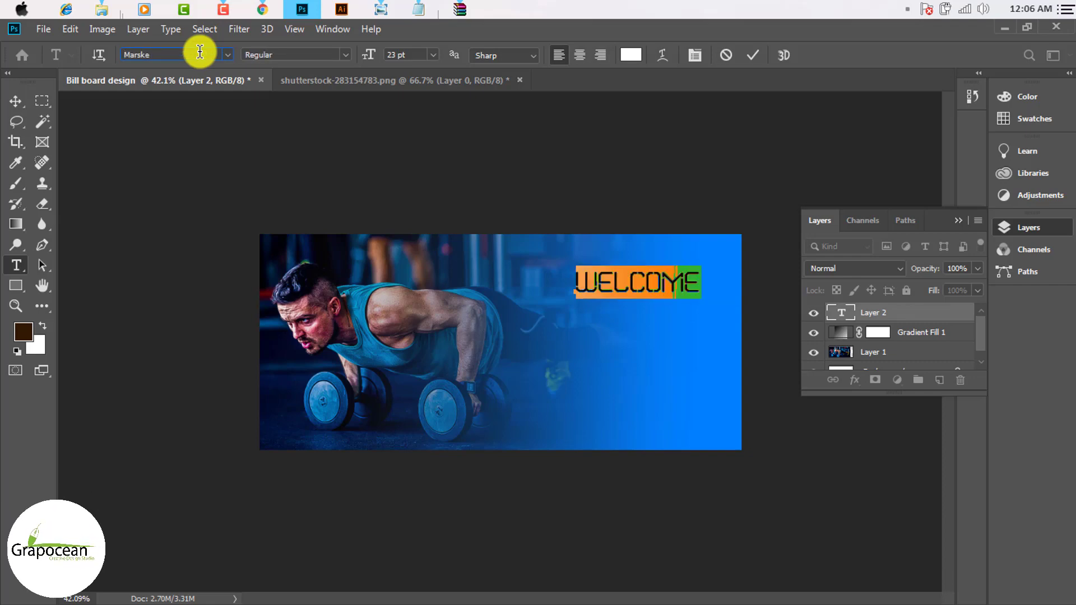
key("Down")
key("Down")
key("Down")
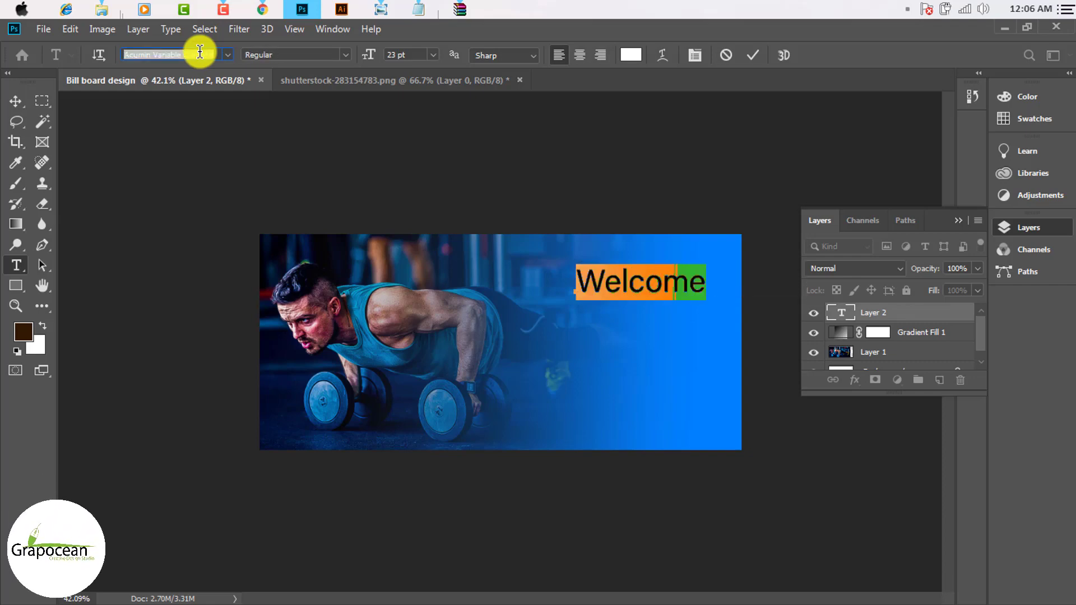
key("Down")
key("Down")
key("Down")
key("Down")
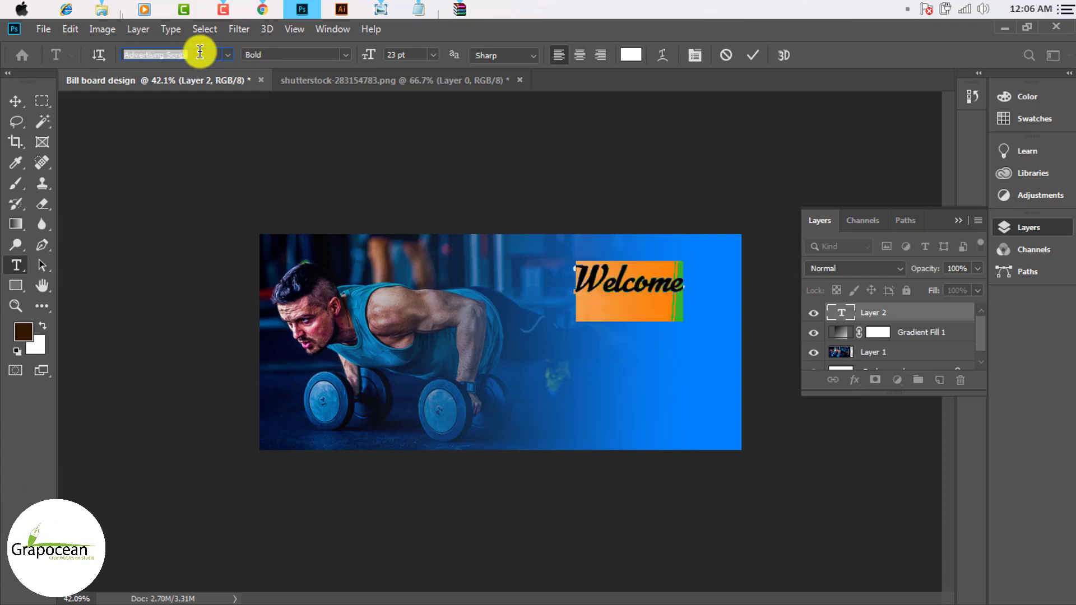
key("Down")
key("Down")
key("Down")
key("Down")
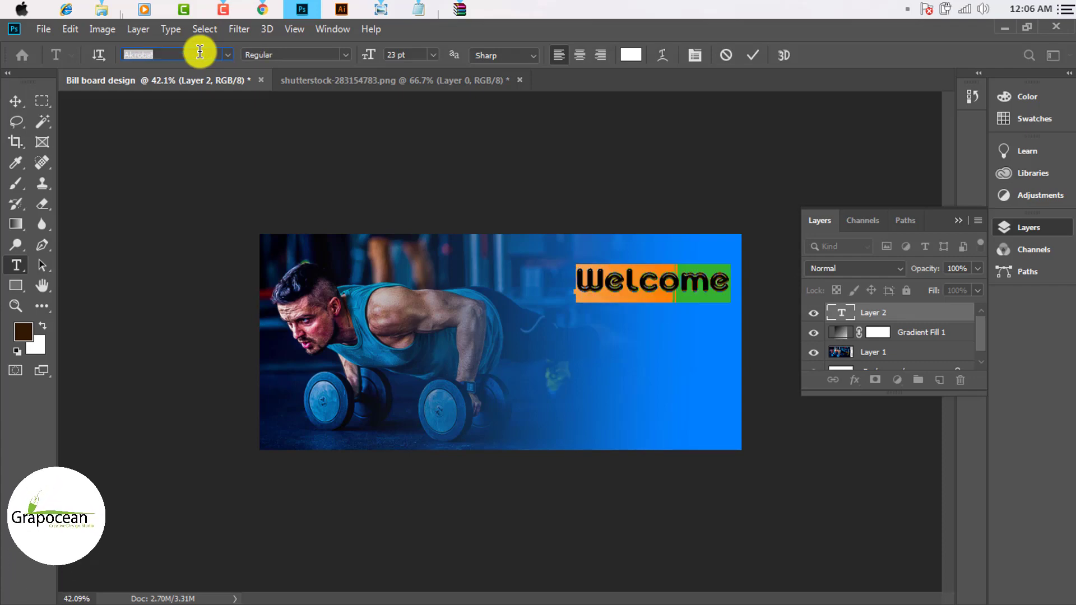
key("Down")
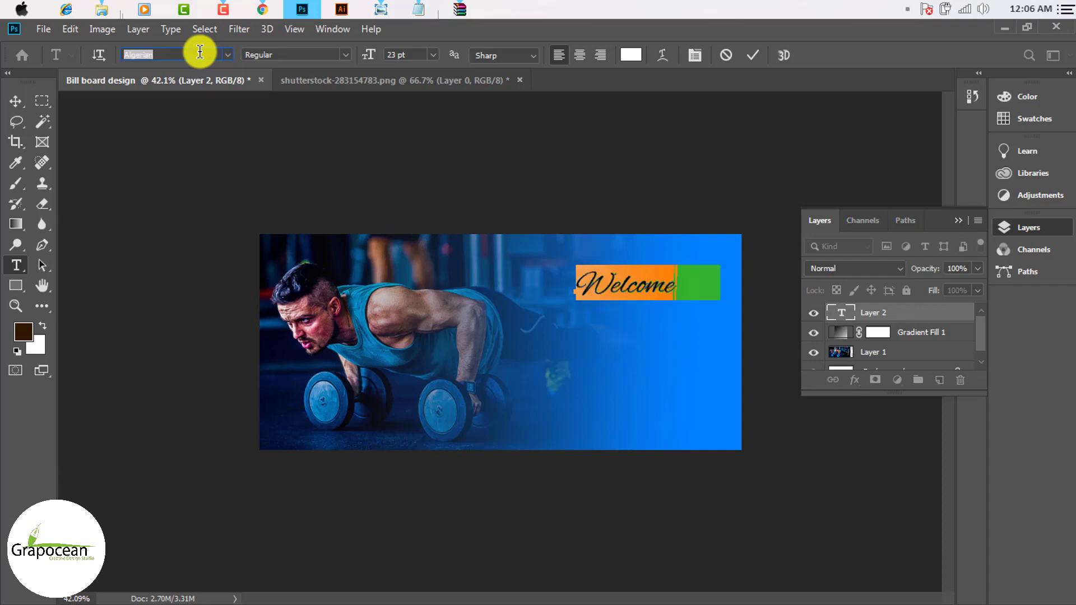
key("Down")
key("Down")
key("Down")
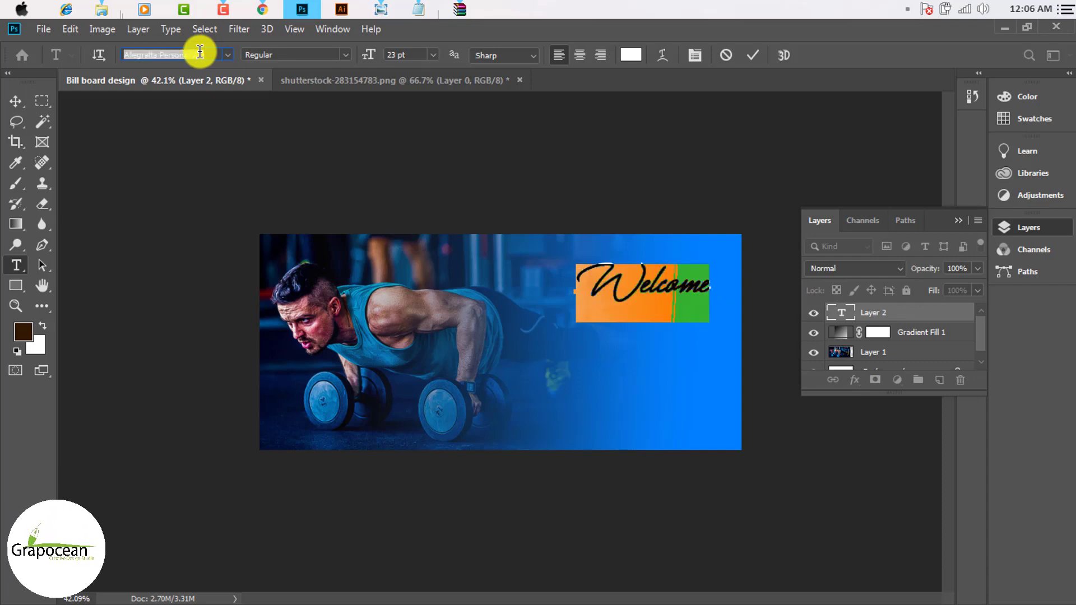
key("Down")
key("Up")
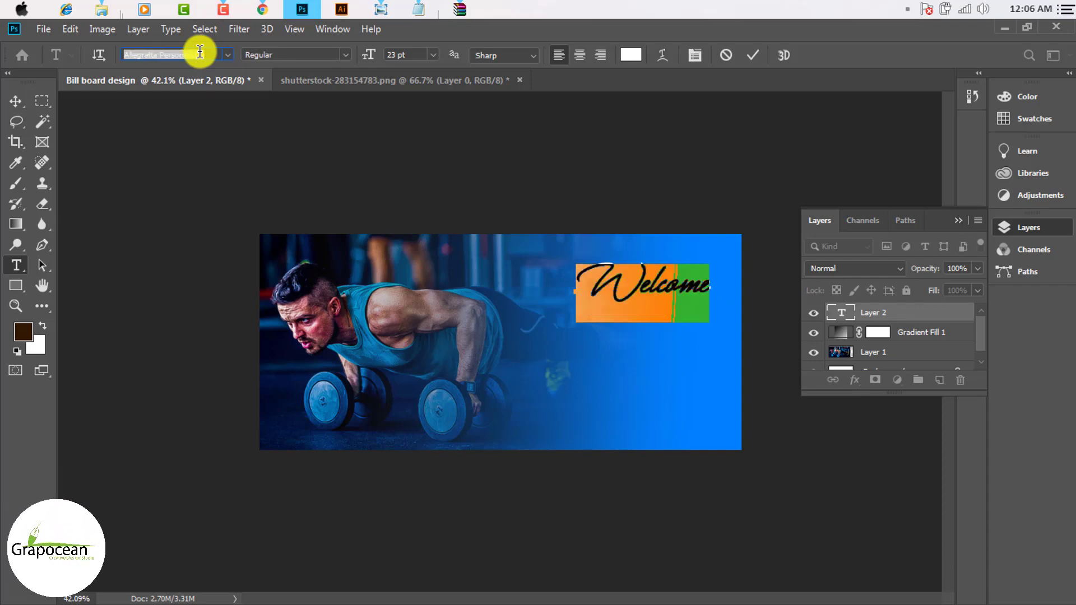
left_click(16, 101)
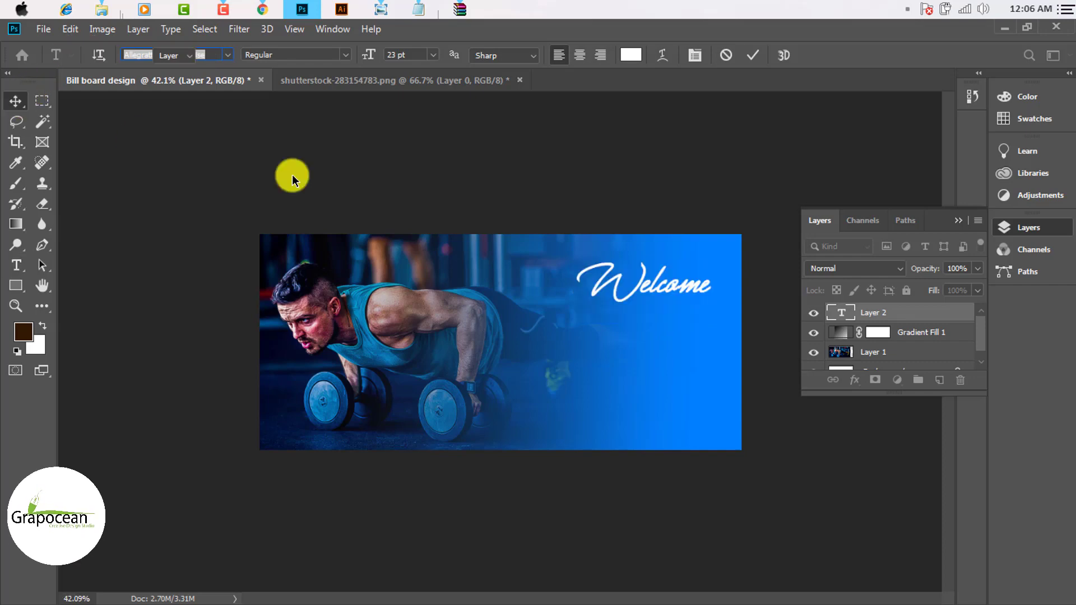
Enlarge the "Welcome" heading with Free Transform to about 128% width and 135% height, and apply it
scroll(701, 305, "up", 3)
scroll(701, 304, "down", 2)
scroll(683, 290, "down", 1)
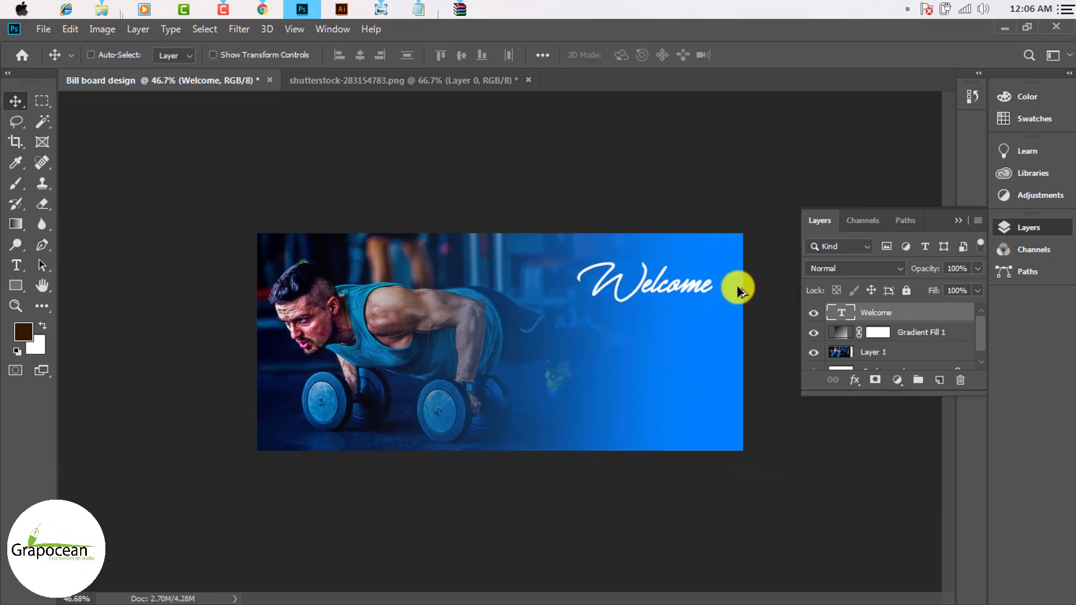
scroll(738, 291, "up", 5)
scroll(735, 292, "down", 4)
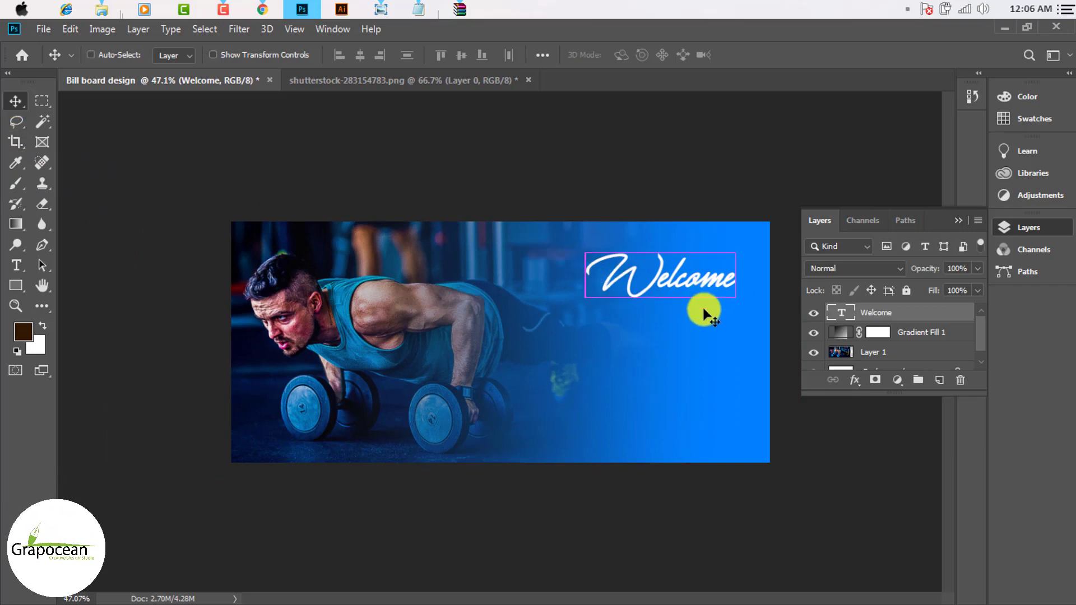
key("ctrl+t")
left_click_drag(736, 324, 758, 335)
left_click(757, 55)
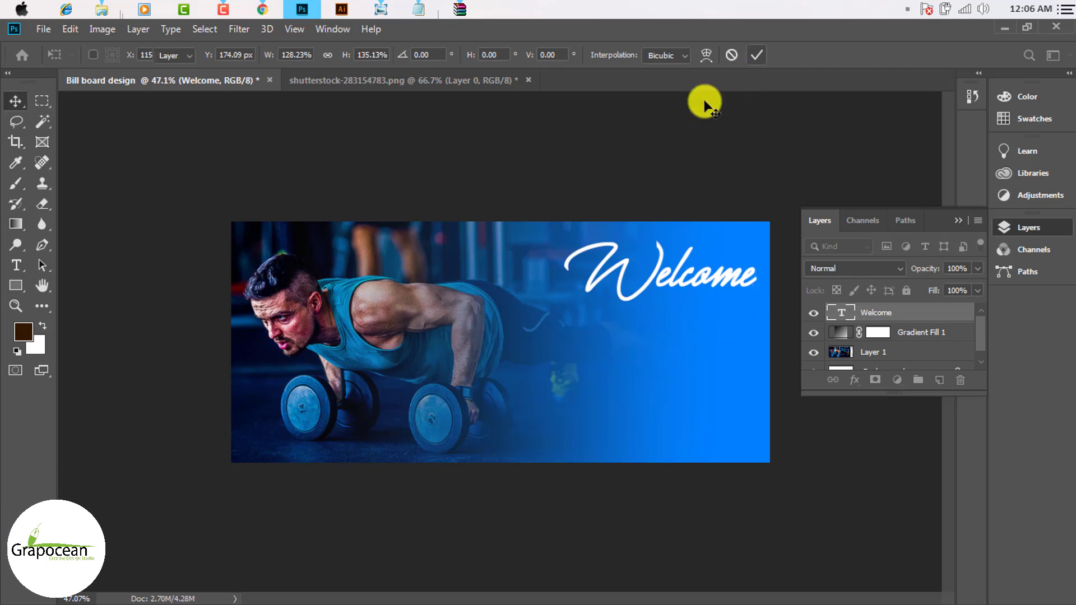
left_click(20, 265)
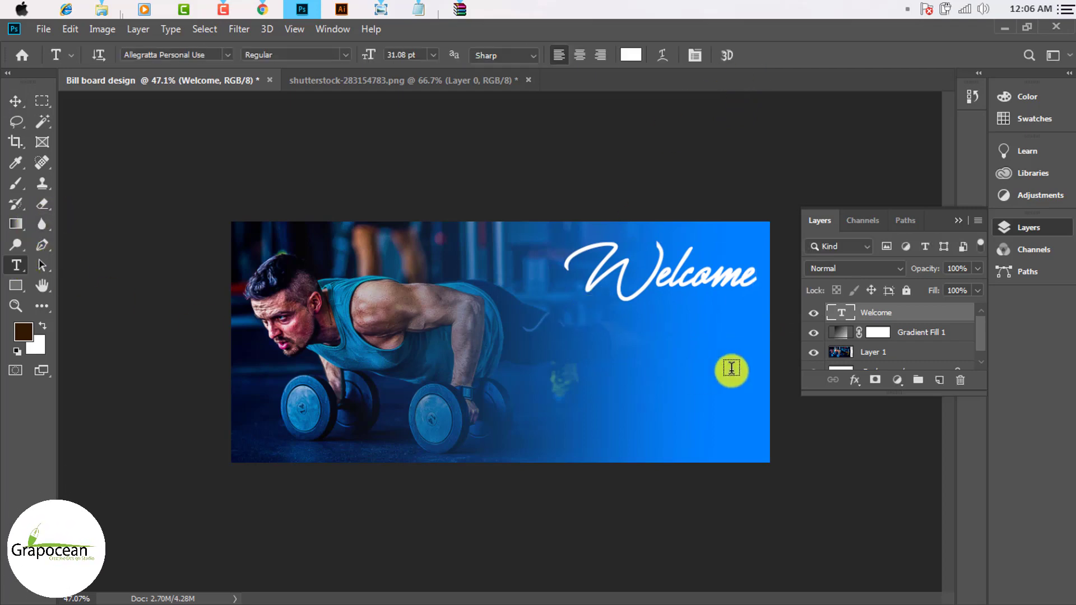
left_click(928, 382)
left_click(661, 327)
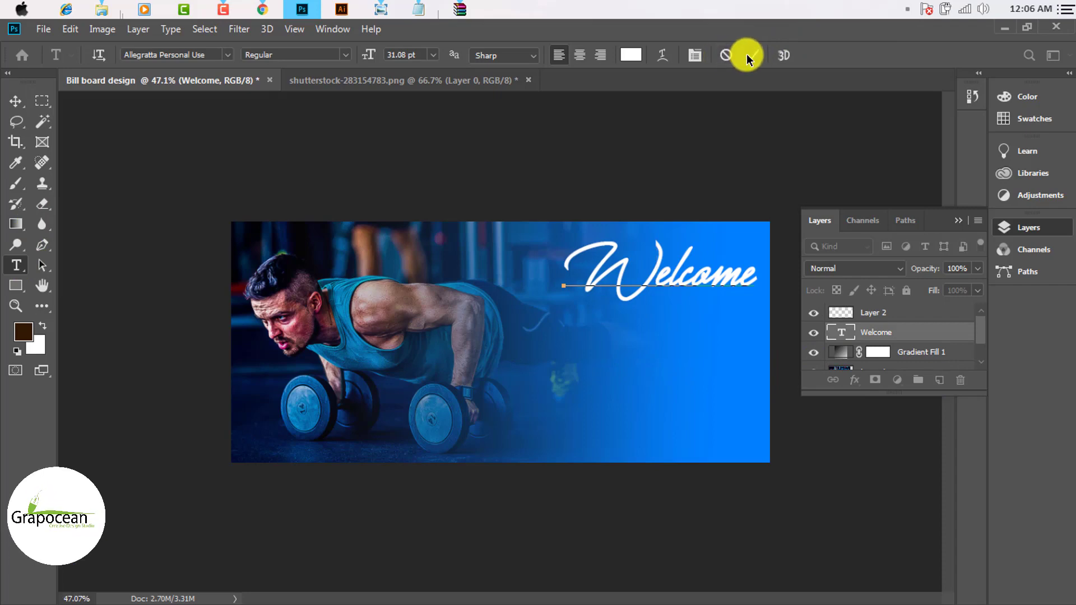
left_click(15, 101)
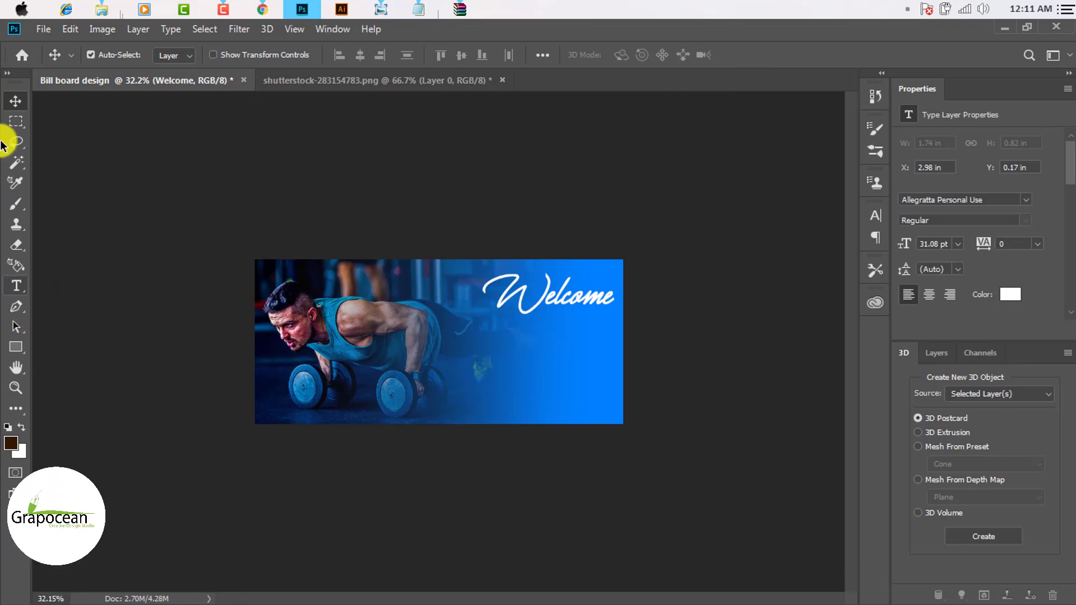
Expand the tools to two columns and add the text line "To Our Gym" below the "Welcome" heading
left_click(7, 74)
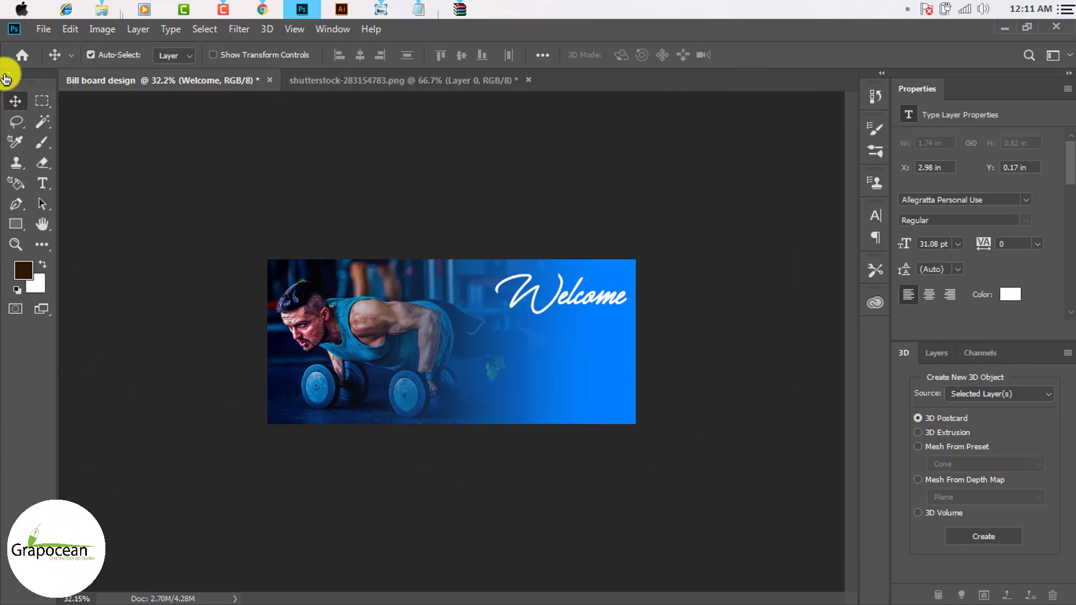
left_click(43, 184)
left_click(485, 364)
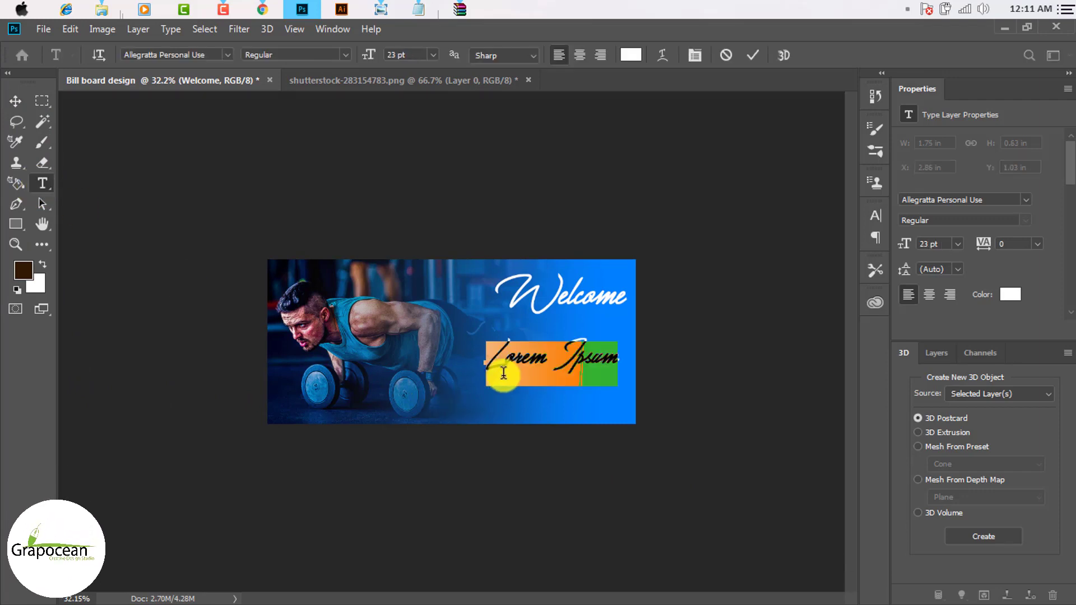
key("BackSpace")
type("To")
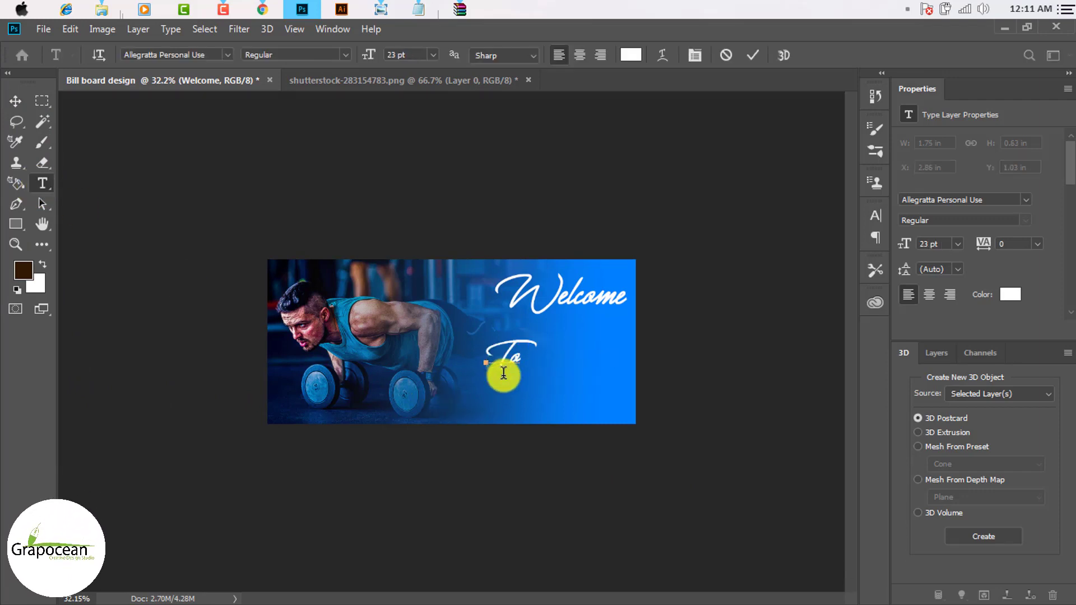
type(" our")
key("BackSpace")
key("BackSpace")
key("BackSpace")
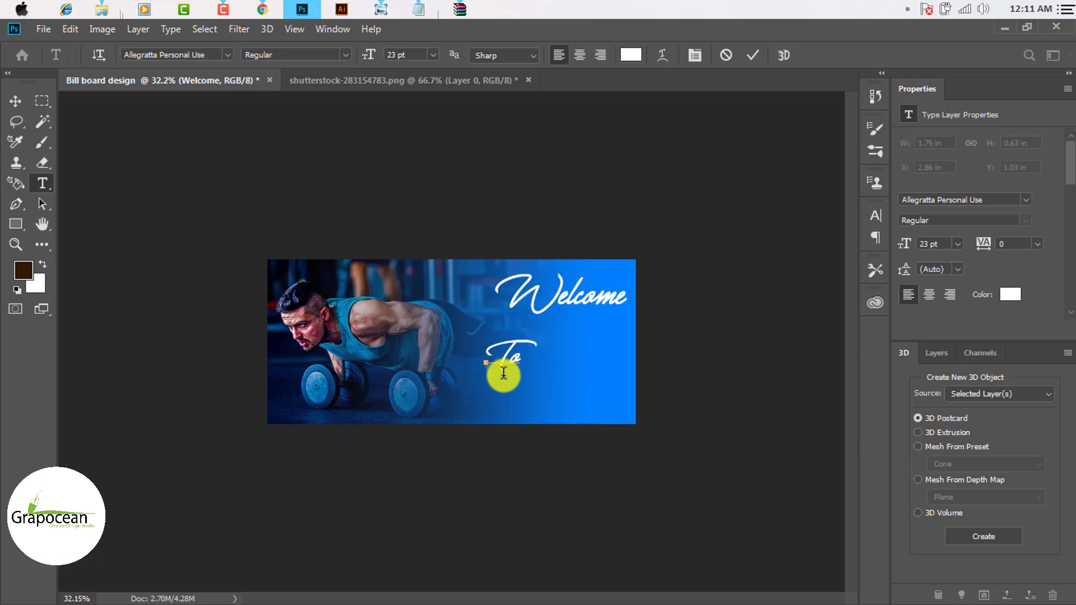
type("OUr")
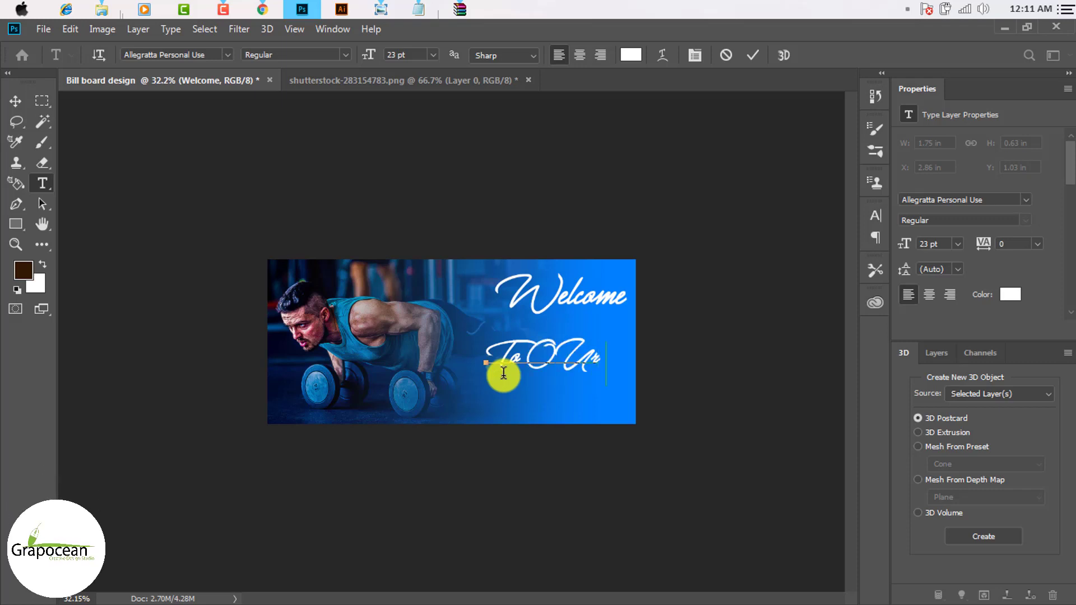
key("BackSpace")
key("BackSpace")
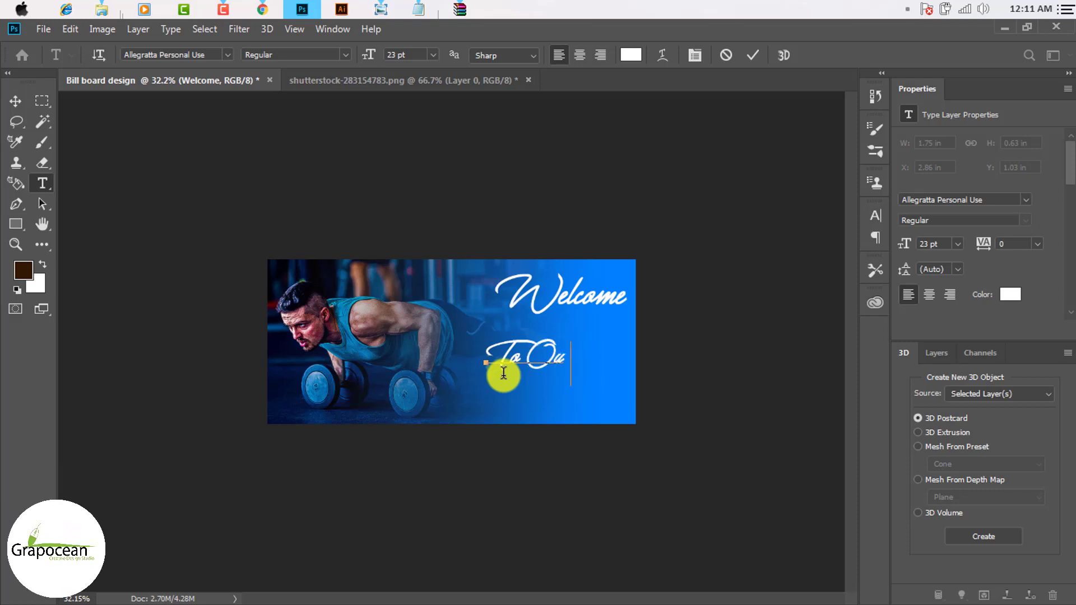
type("ur Gym")
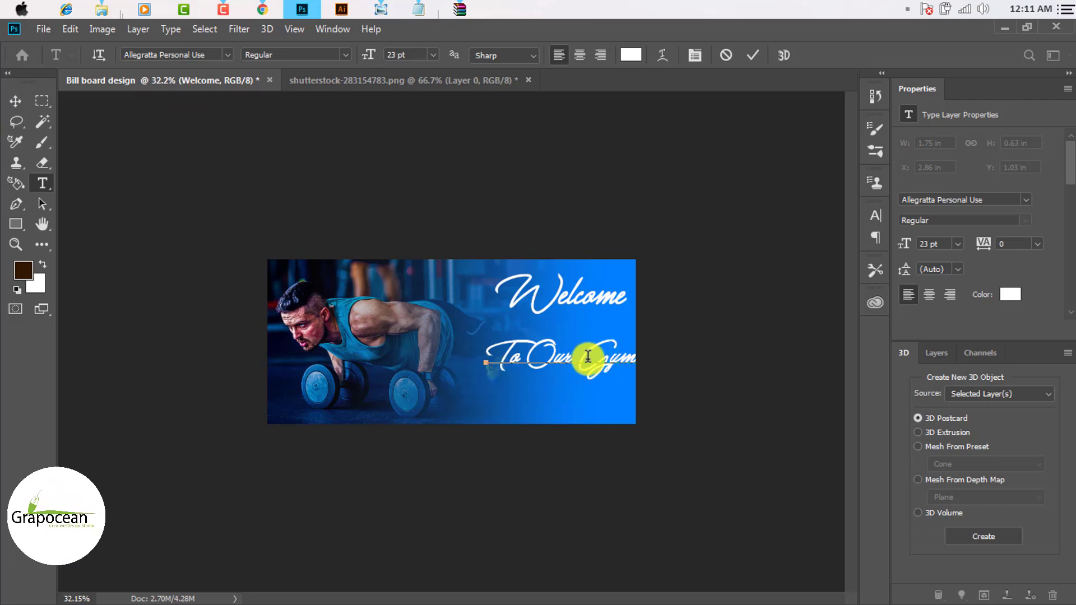
Preview several fonts on the whole "To Our Gym" line, set it to Bebas Neue, and commit the text
left_click_drag(640, 358, 379, 336)
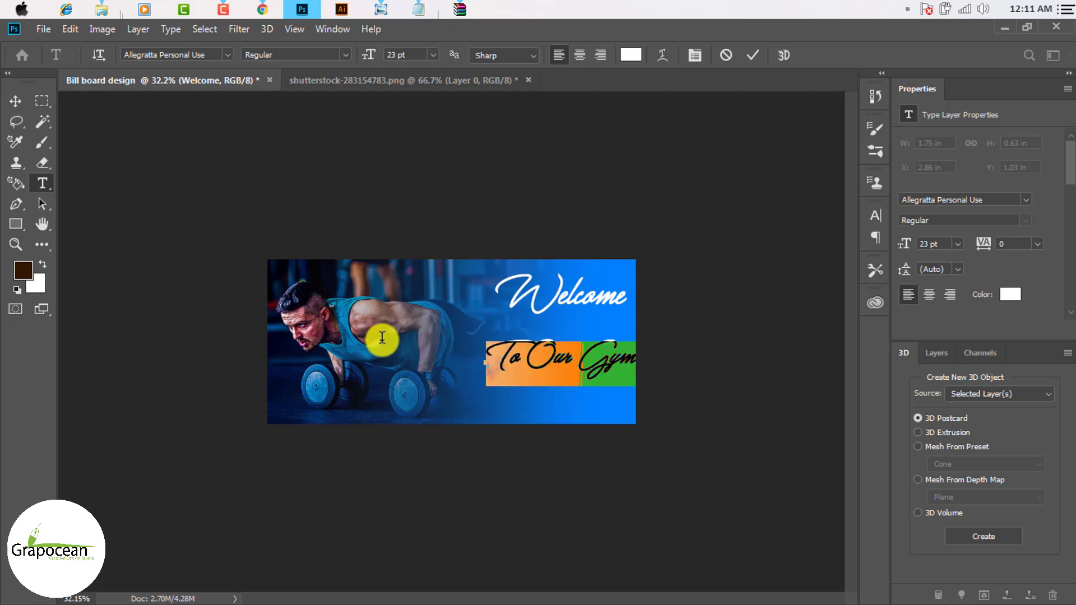
left_click(228, 54)
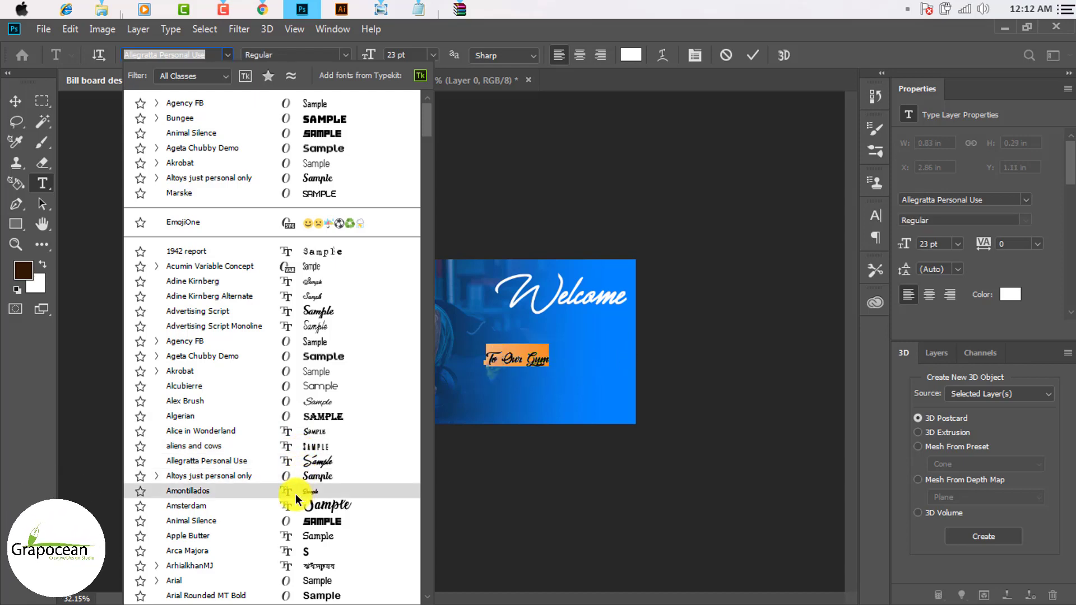
scroll(299, 513, "down", 2)
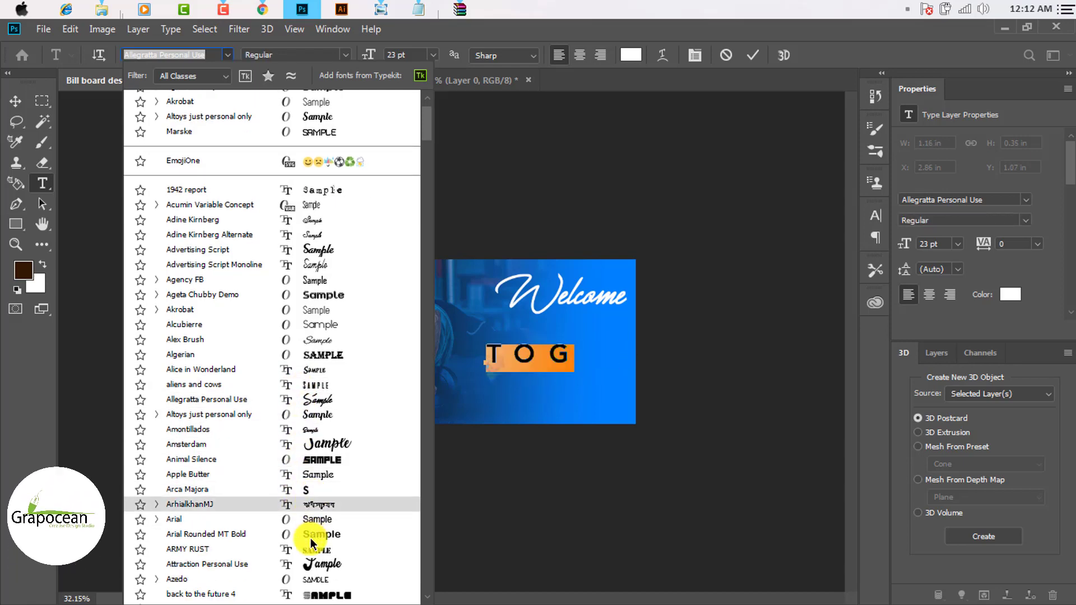
scroll(303, 516, "down", 2)
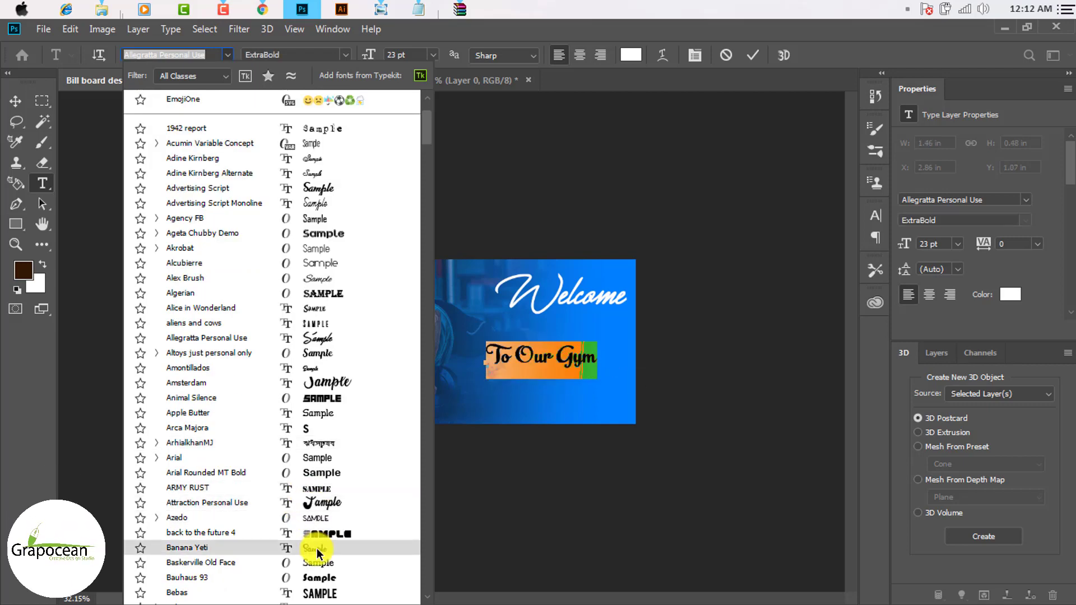
scroll(317, 552, "down", 2)
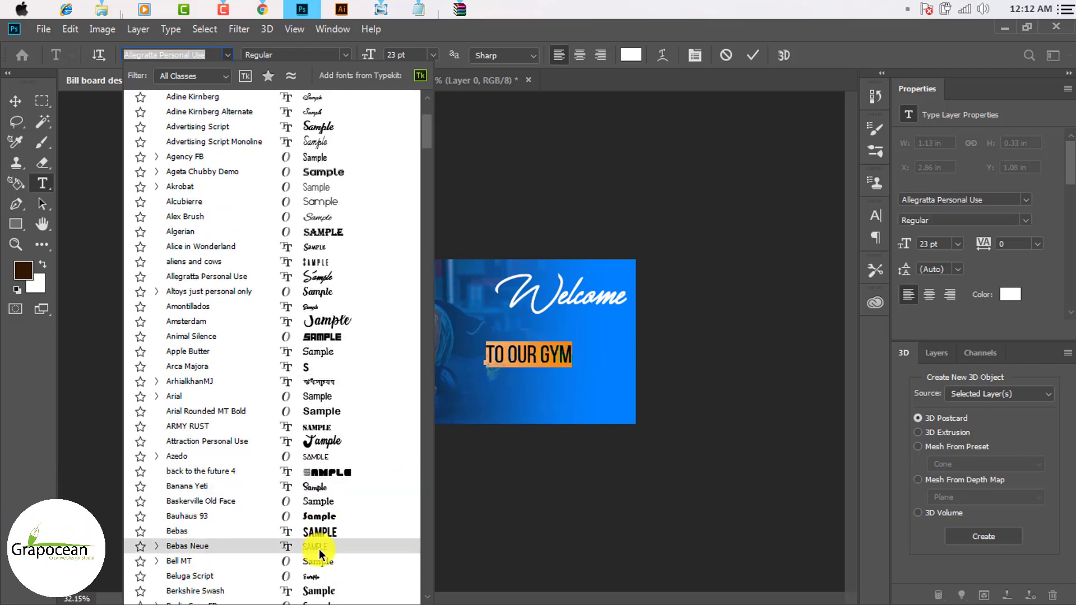
left_click(320, 550)
left_click(15, 101)
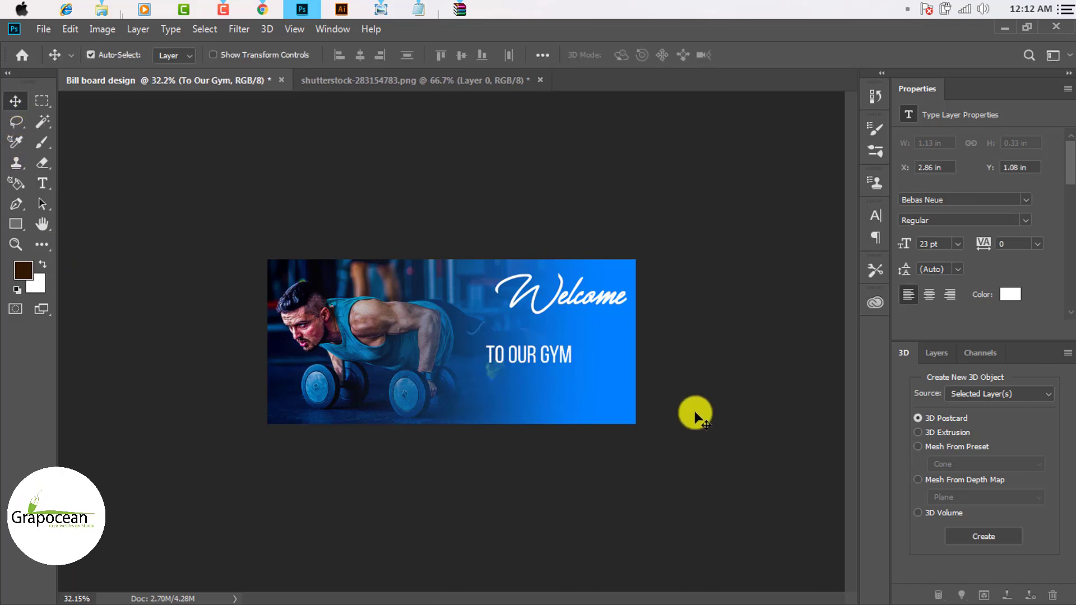
Move the "To Our Gym" line directly beneath the "Welcome" heading, at about X 3.48 in, Y 0.81 in
scroll(566, 384, "up", 2)
left_click_drag(569, 372, 642, 336)
scroll(679, 347, "down", 2)
scroll(622, 351, "up", 3)
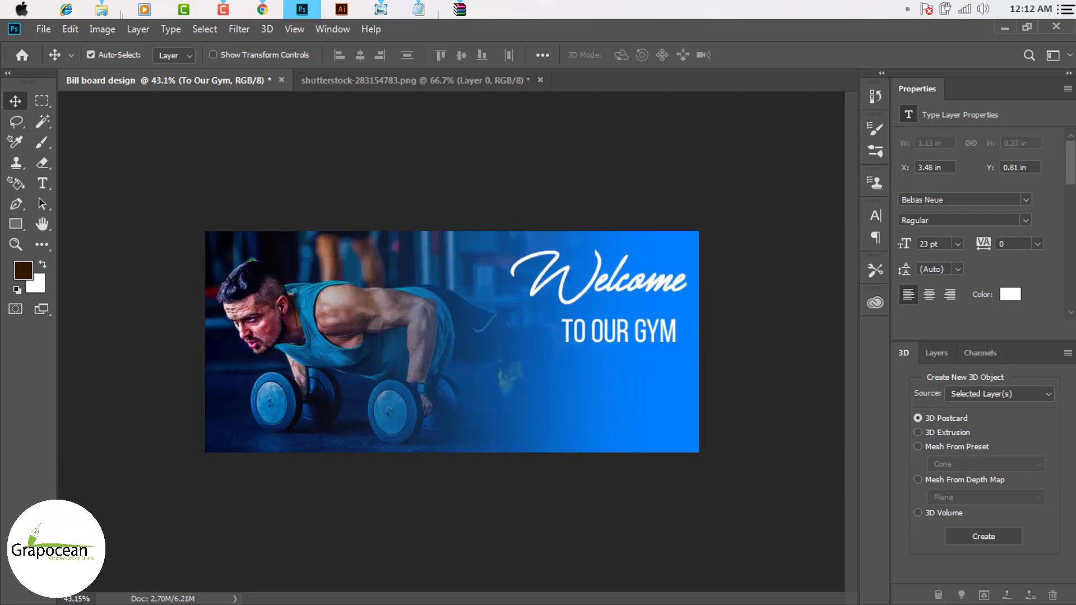
Recolor the "To Our Gym" line black and shift it slightly right to about X 3.57 in, Y 0.8 in
left_click(35, 186)
left_click_drag(560, 328, 635, 418)
left_click(631, 54)
left_click(1018, 181)
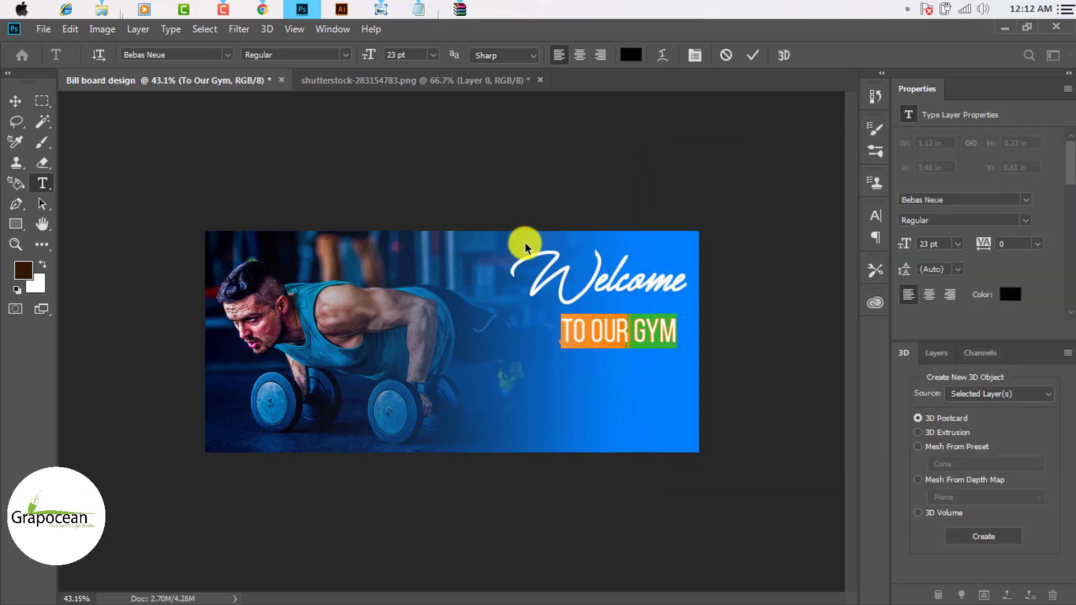
left_click(15, 101)
left_click_drag(653, 342, 661, 342)
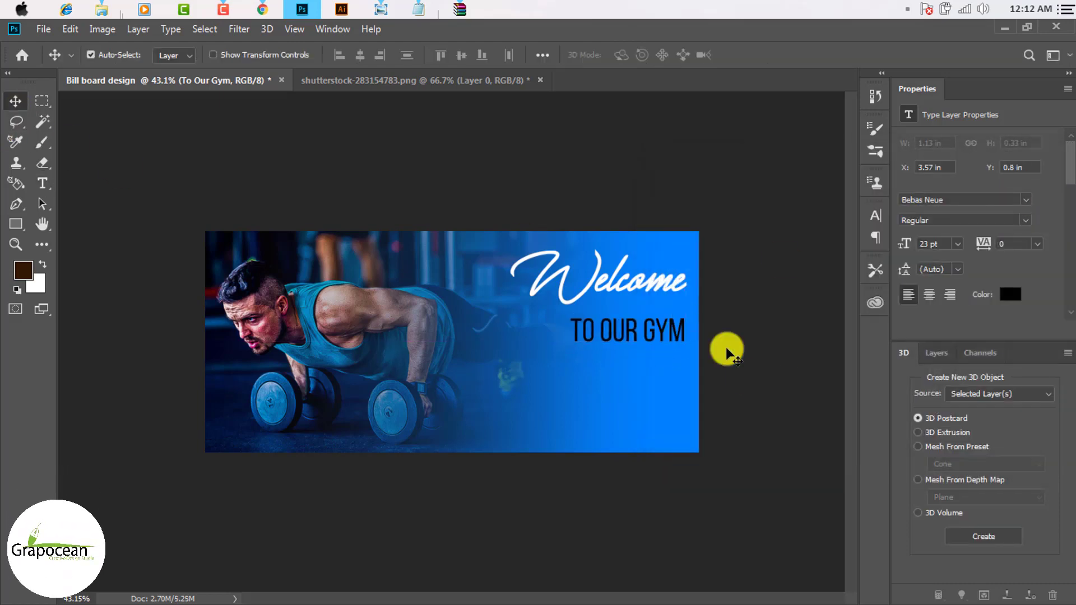
Set the "To Our Gym" line to the Bold style and move it left to about X 3.43 in
left_click(42, 185)
left_click_drag(571, 327, 757, 319)
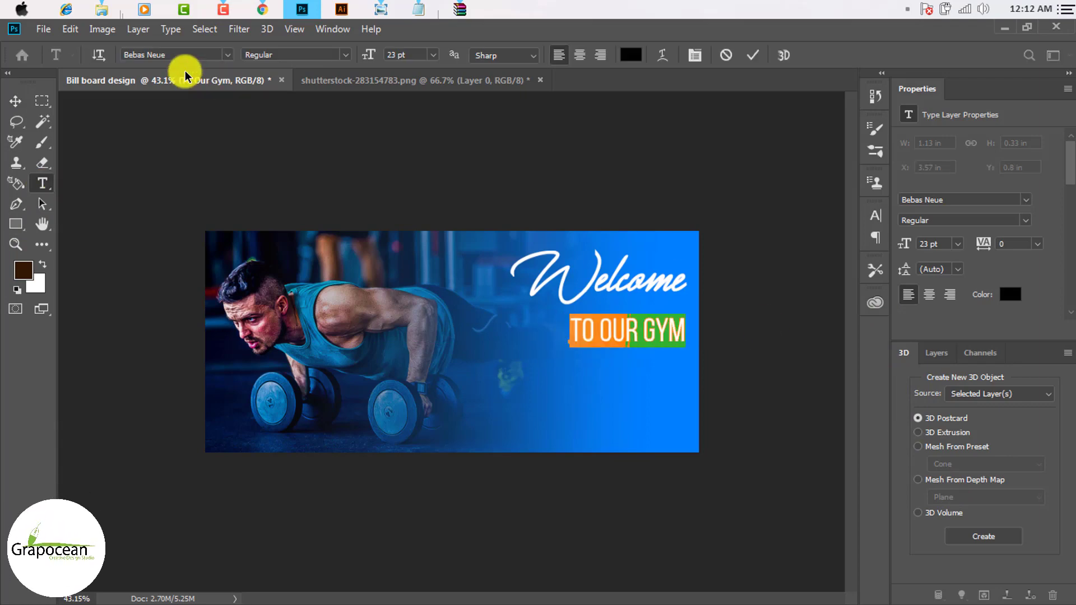
left_click(221, 55)
left_click(222, 55)
left_click(334, 54)
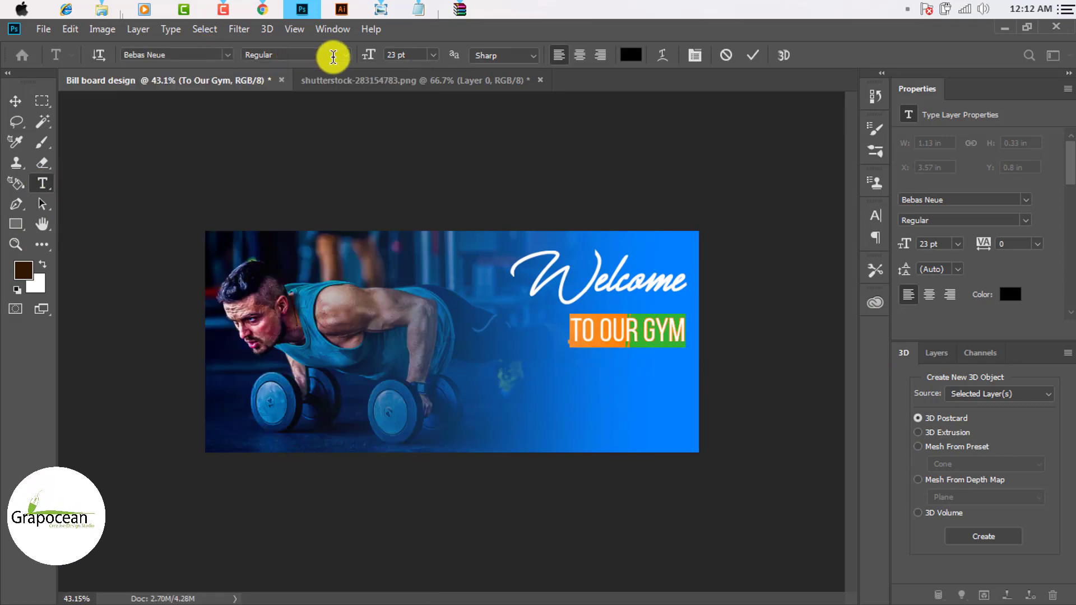
left_click(345, 57)
left_click(295, 165)
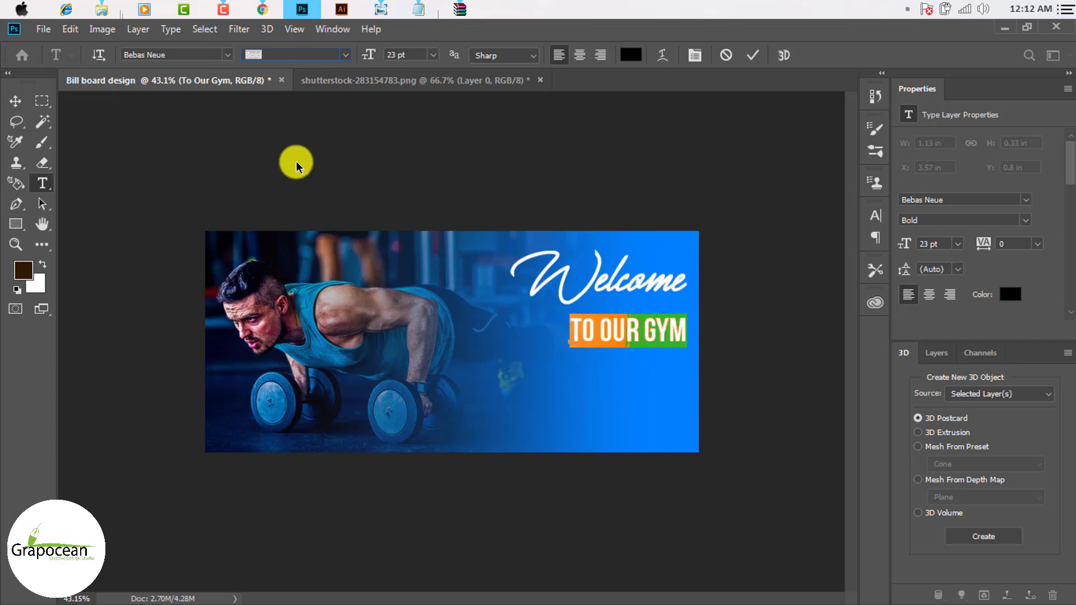
left_click(14, 100)
left_click_drag(629, 338, 616, 337)
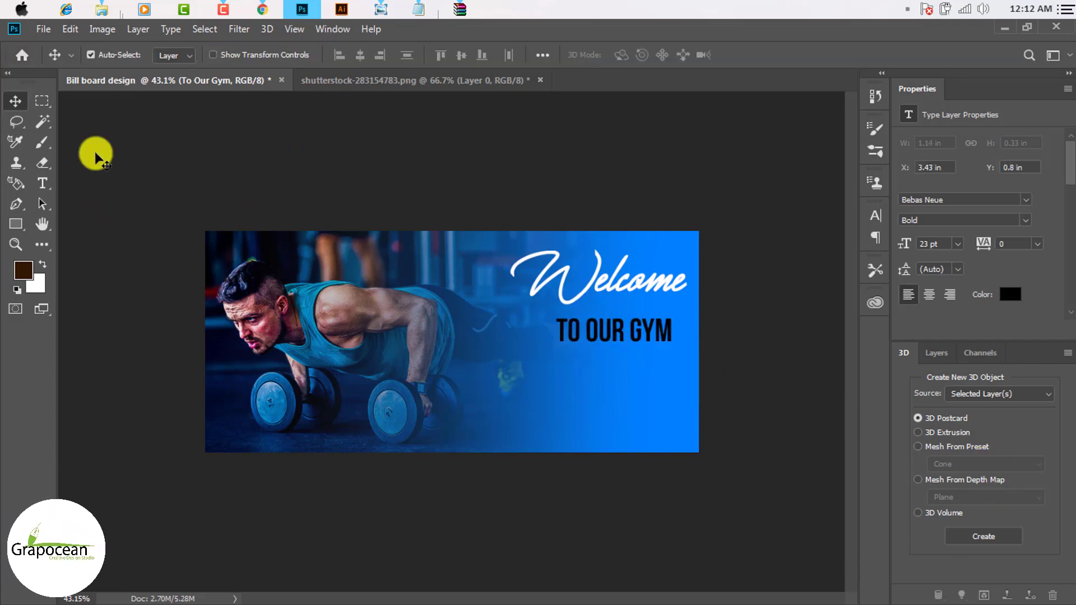
Tighten the headline by placing "Welcome" at about X 2.92 in, Y 0.22 in and "To Our Gym" at about X 3.53 in, Y 0.72 in
scroll(680, 332, "up", 3)
left_click_drag(706, 338, 735, 343)
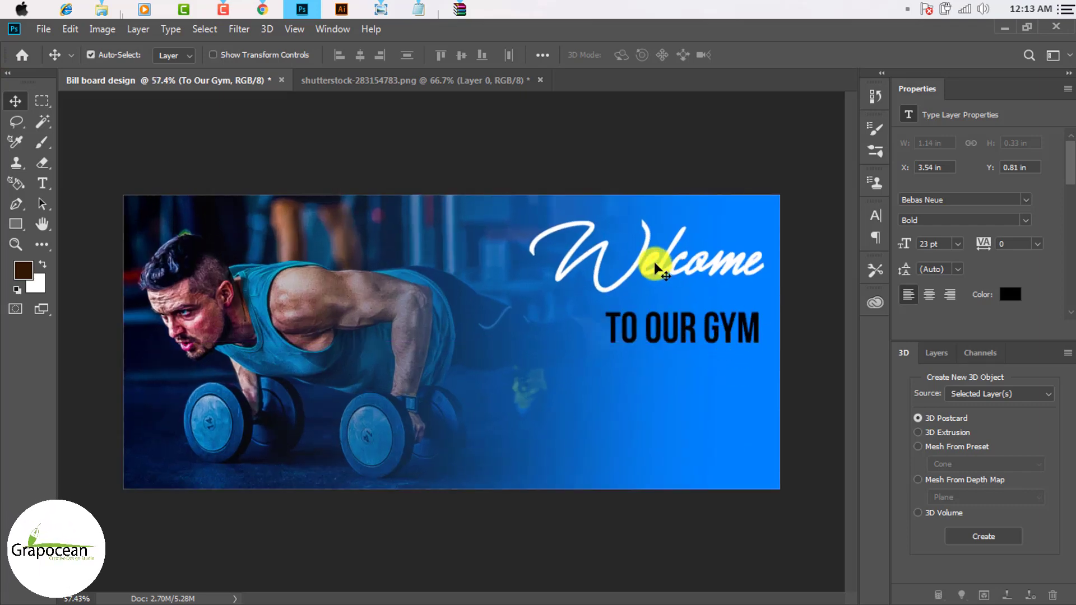
left_click_drag(656, 268, 619, 272)
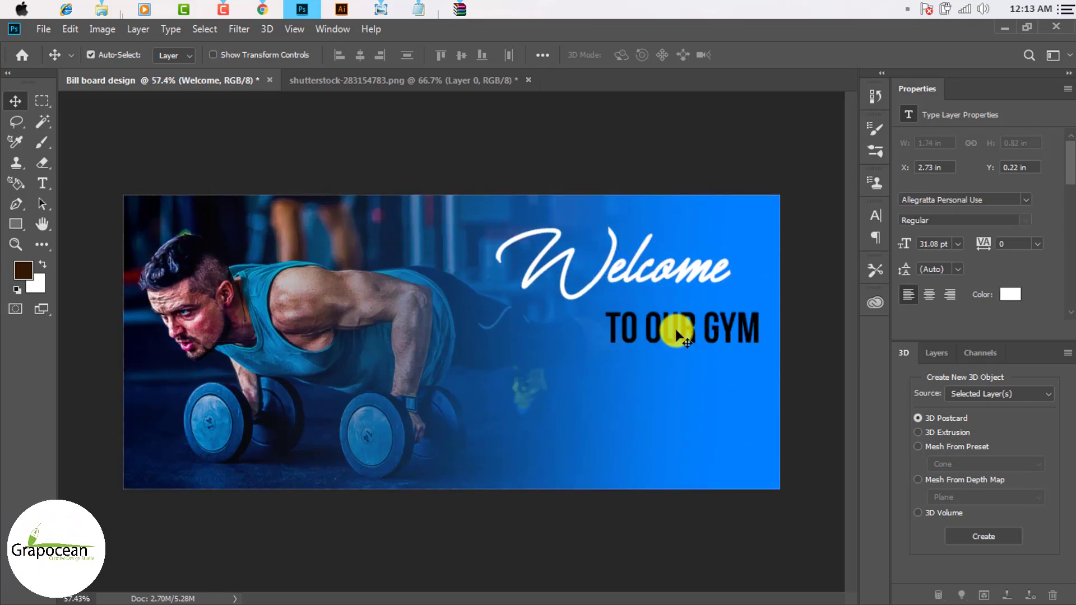
left_click_drag(677, 334, 671, 319)
scroll(685, 389, "down", 4)
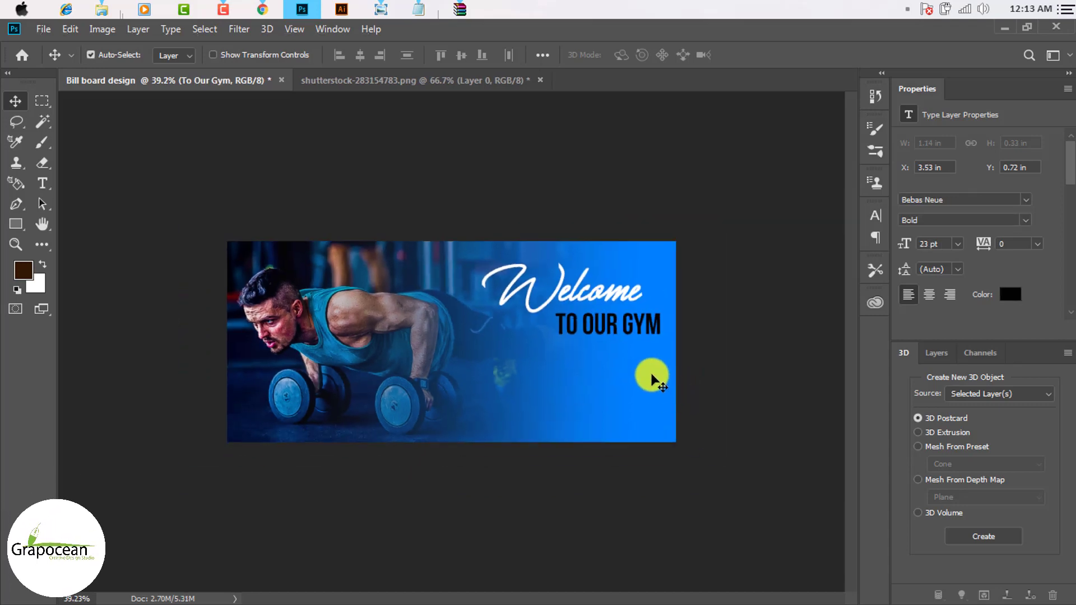
scroll(653, 379, "up", 3)
left_click_drag(659, 282, 683, 282)
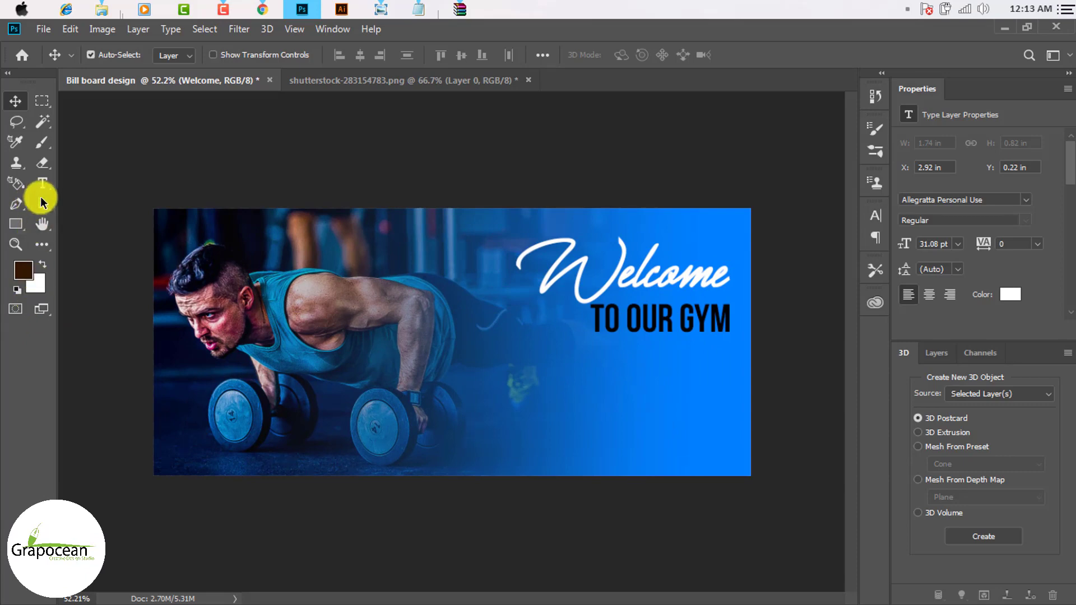
Stagger the two headline lines, shifting "Welcome" left to about X 2.81 in and "To Our Gym" right to about X 3.57 in
key("t")
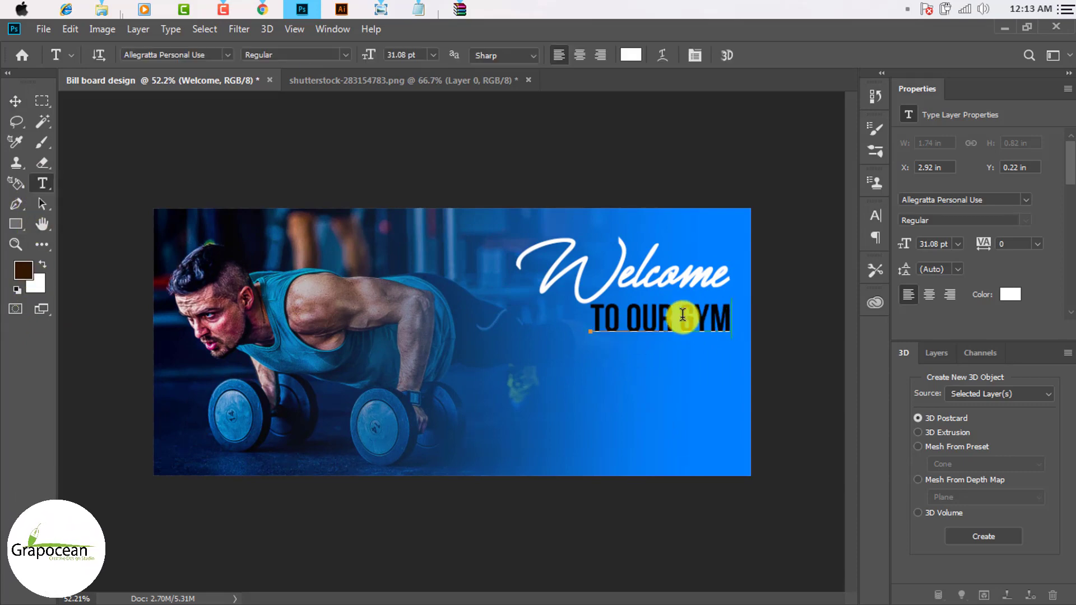
left_click_drag(682, 315, 546, 318)
left_click(14, 100)
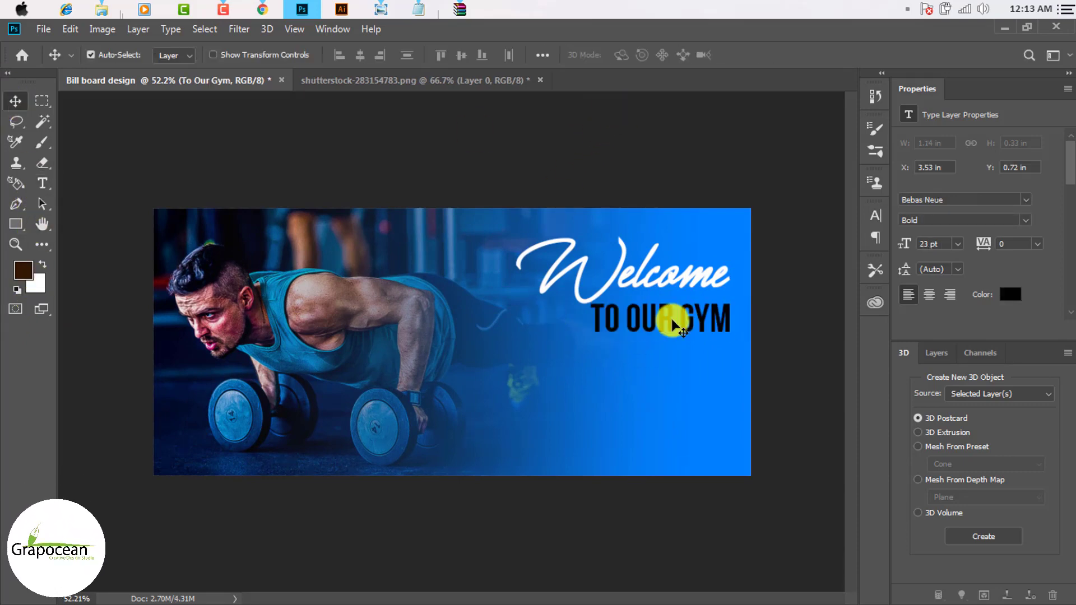
left_click_drag(673, 325, 648, 324)
left_click_drag(621, 270, 608, 270)
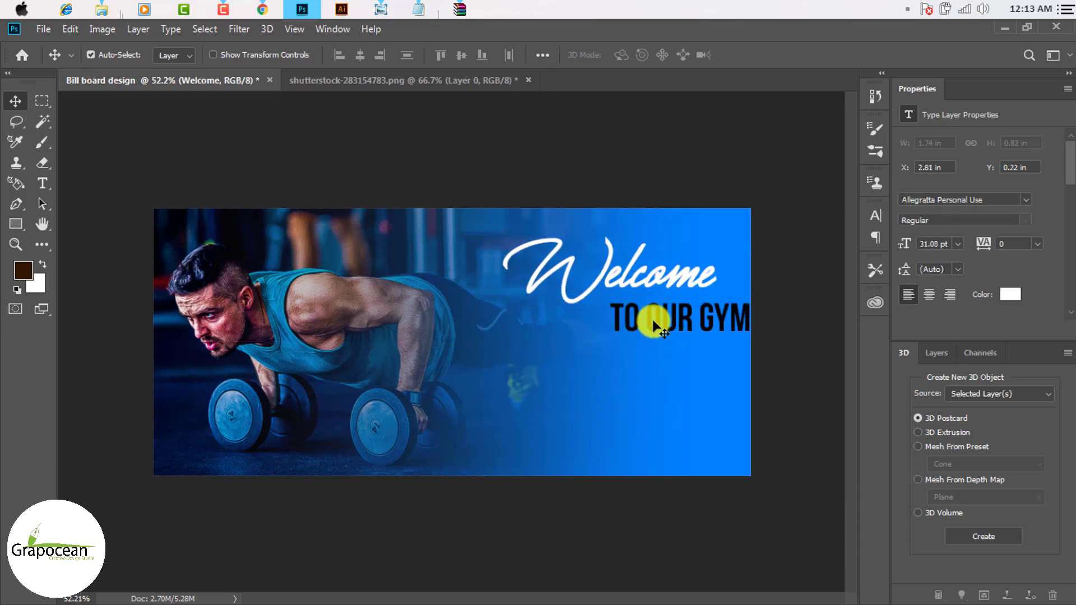
mouse_move(653, 323)
left_mouse_down()
mouse_move(646, 312)
mouse_move(639, 323)
left_mouse_up()
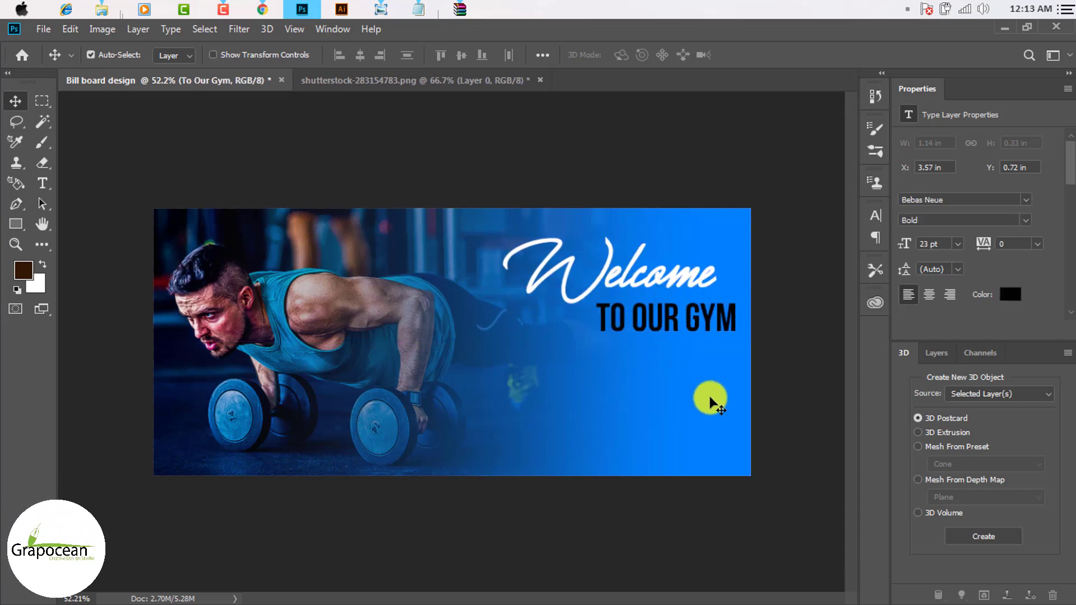
scroll(693, 386, "down", 2)
scroll(605, 367, "up", 1)
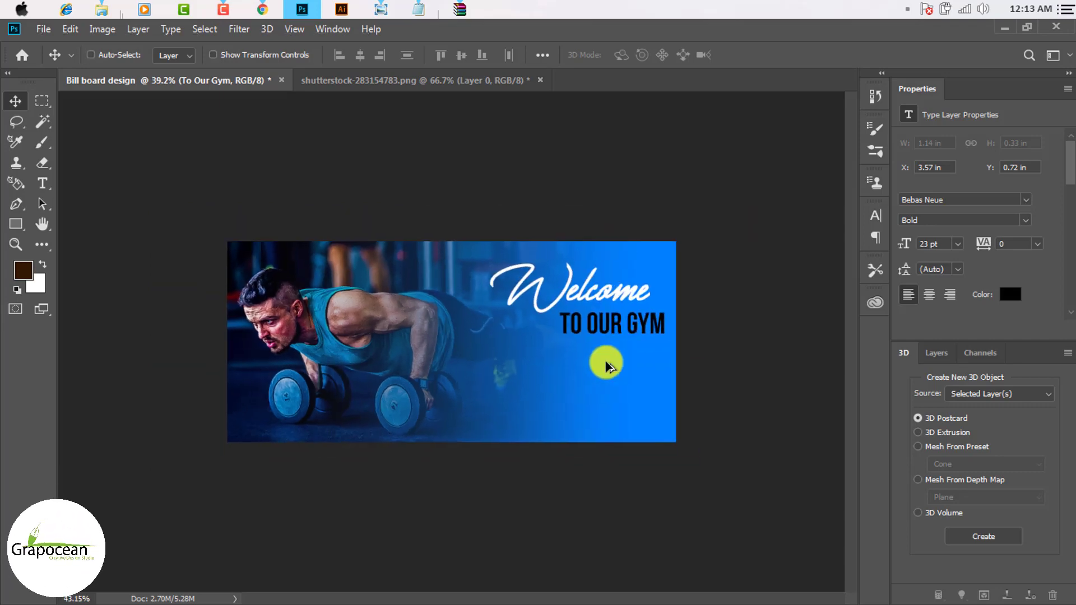
scroll(623, 373, "up", 1)
scroll(614, 379, "down", 1)
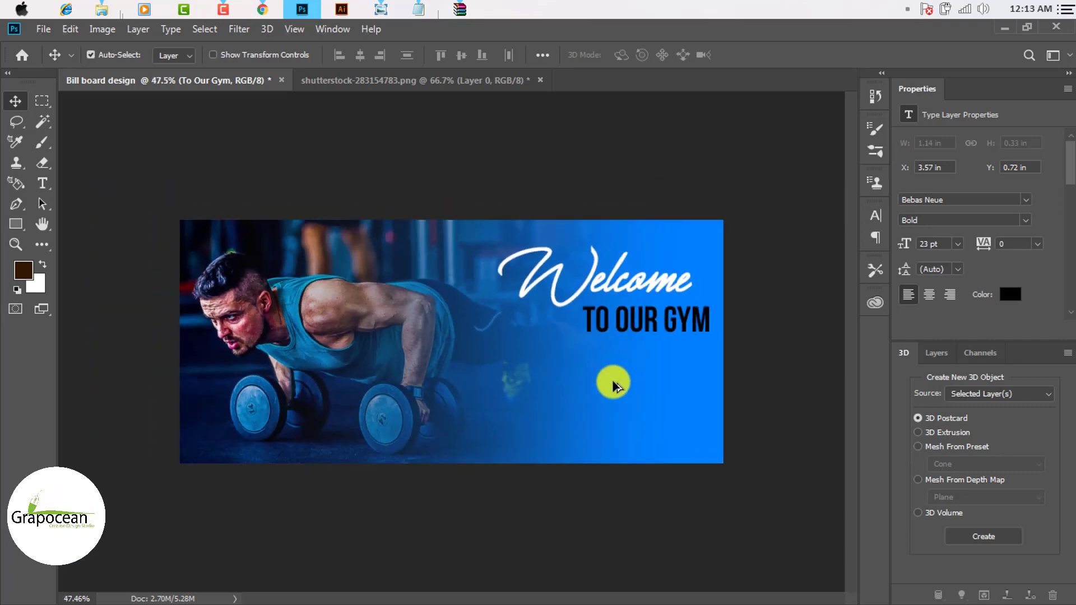
left_click(45, 188)
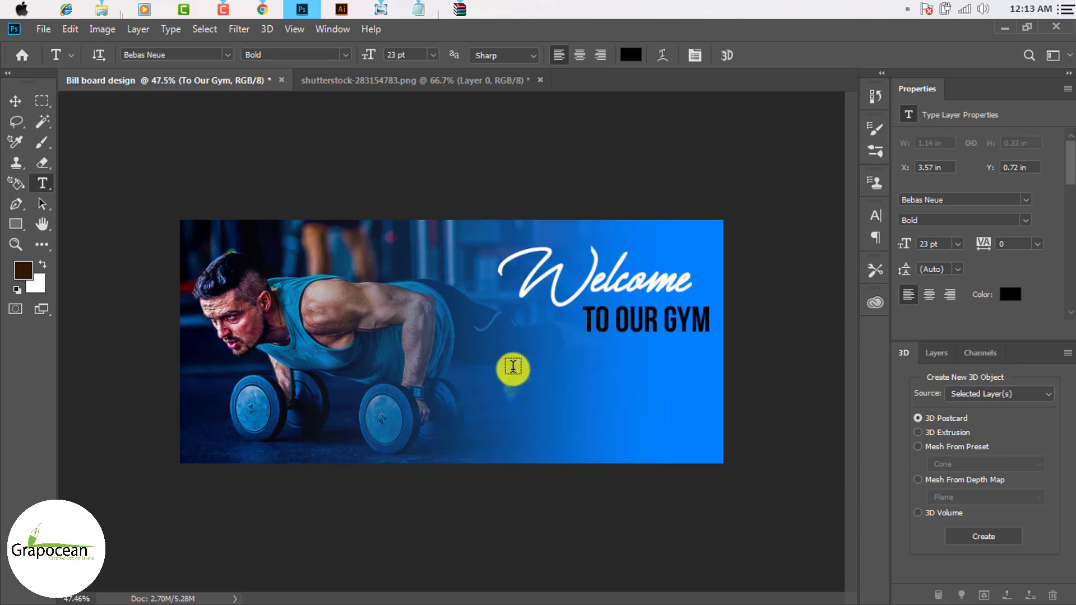
left_click_drag(500, 365, 699, 428)
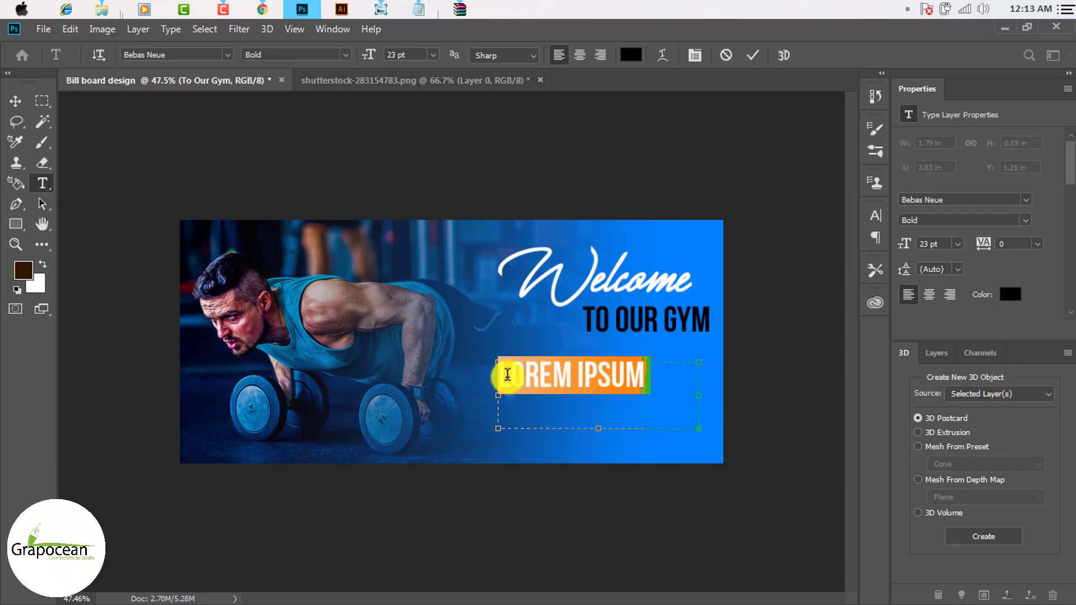
left_click(502, 375)
left_click_drag(592, 391, 702, 432)
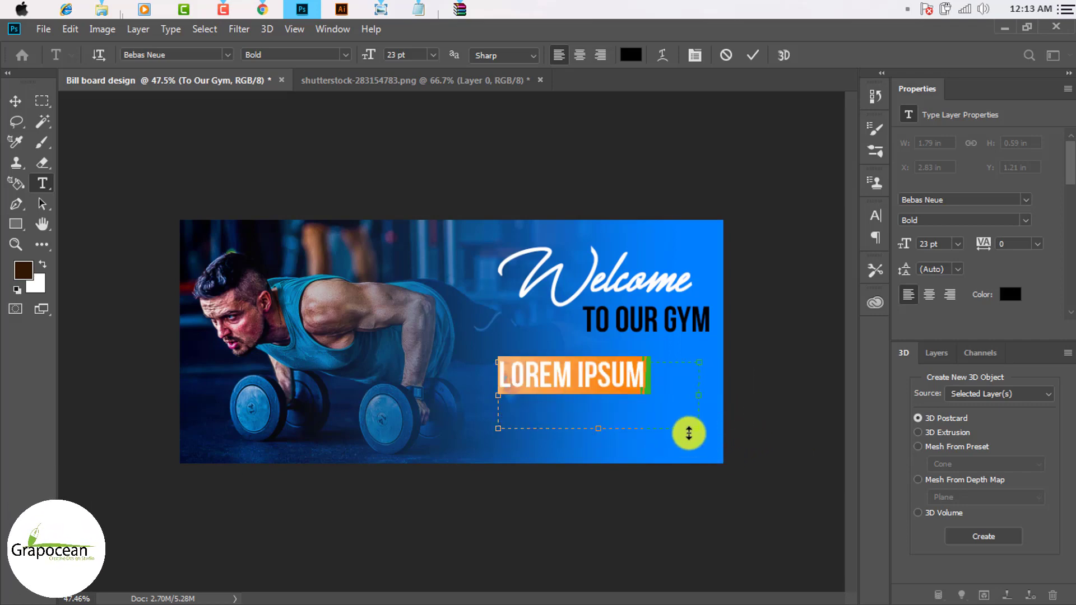
left_click(753, 56)
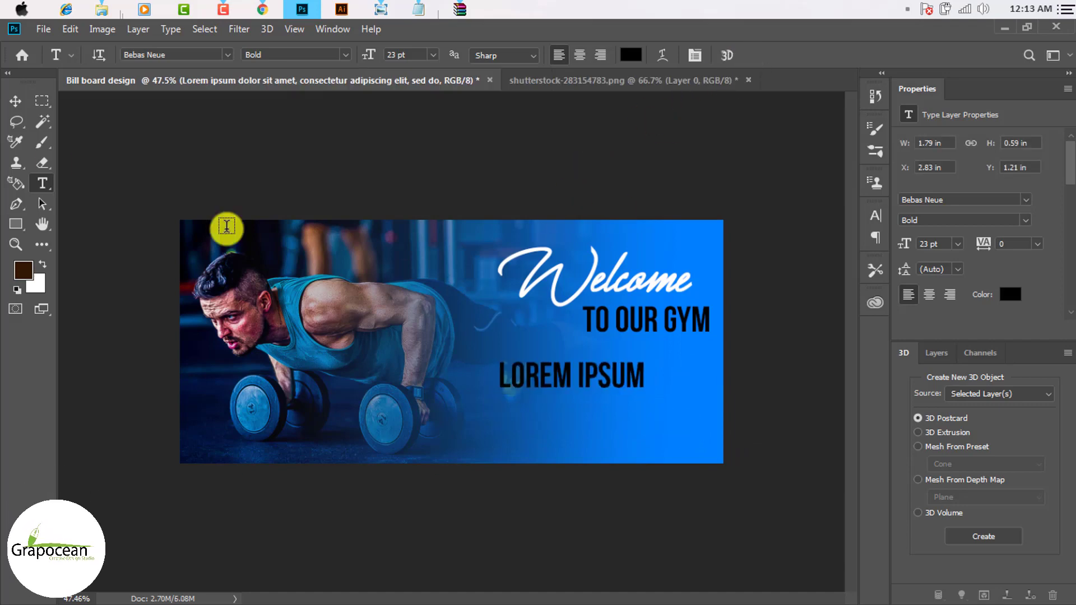
left_click(15, 102)
key("Delete")
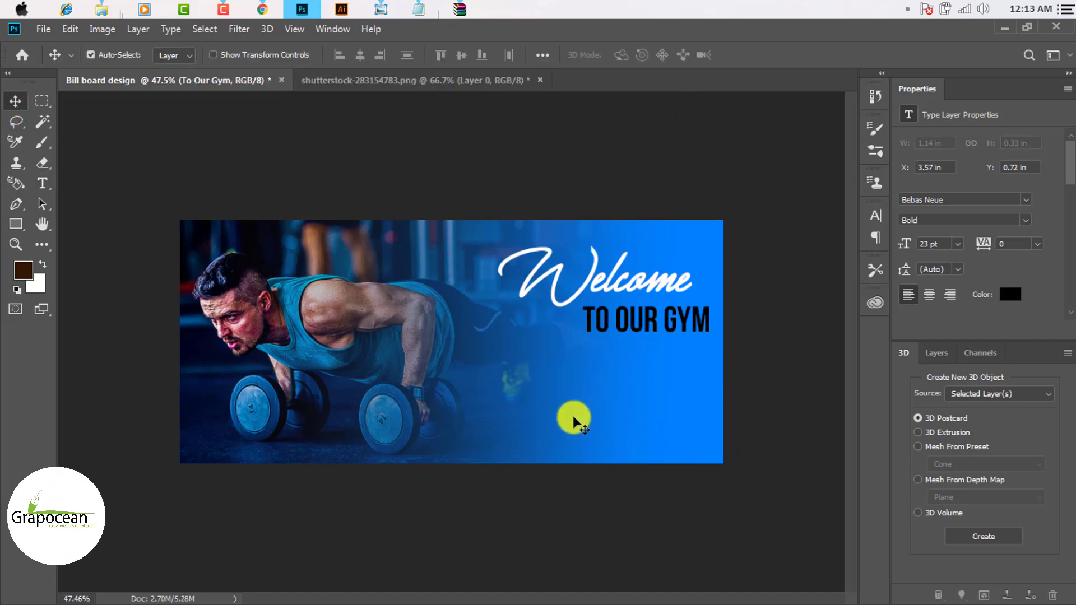
Add the black Bebas Neue text line "Now Start at 50$ only" near the billboard's bottom edge, at about X 2.38 in, Y 1.7 in
scroll(574, 420, "up", 1)
scroll(572, 421, "down", 2)
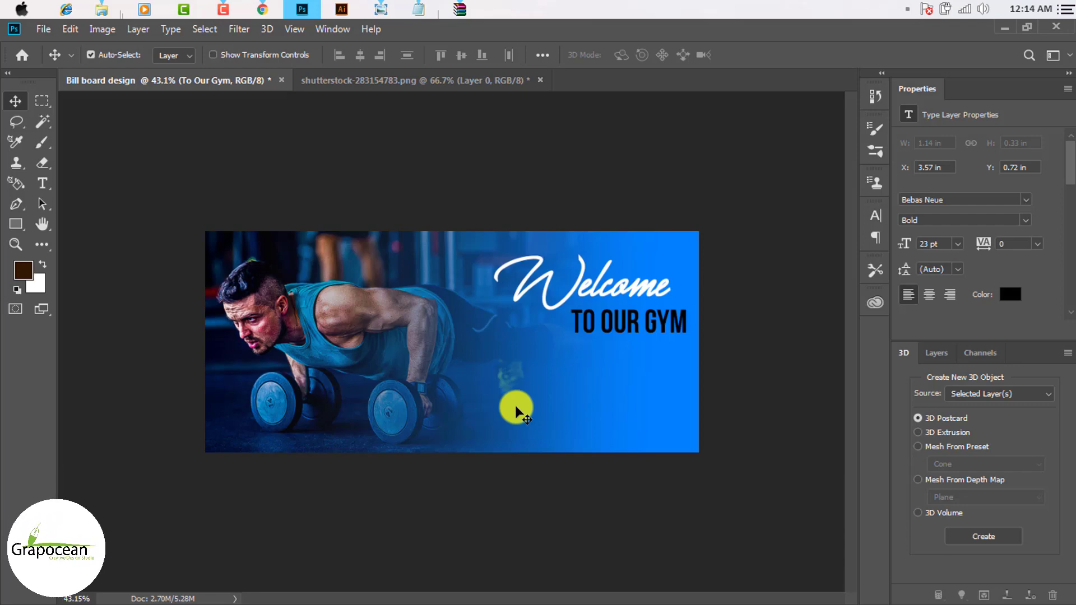
left_click(42, 183)
left_click(489, 381)
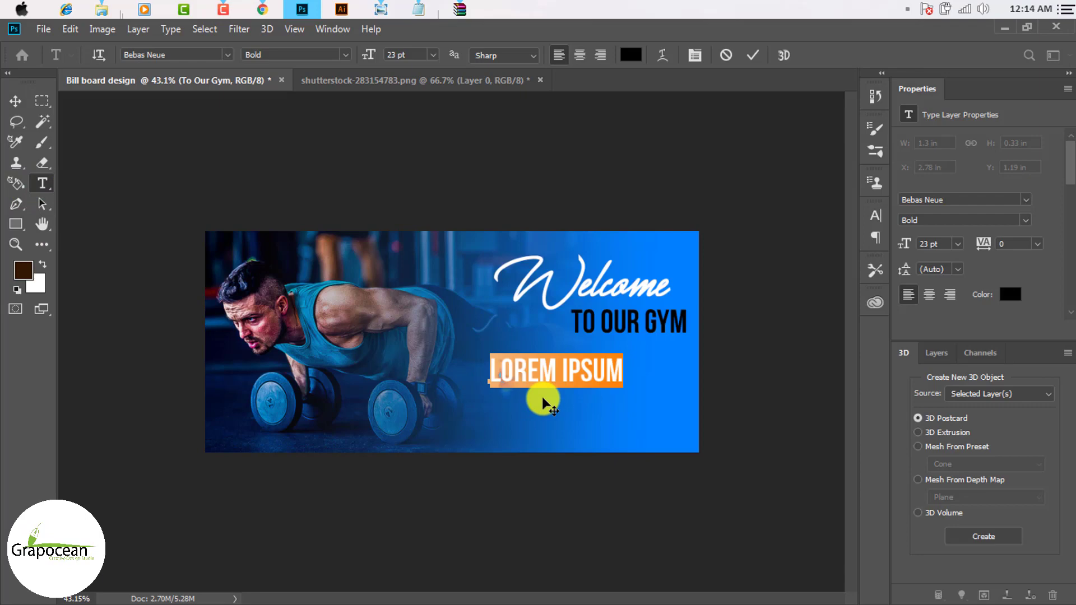
key("BackSpace")
type("NOW")
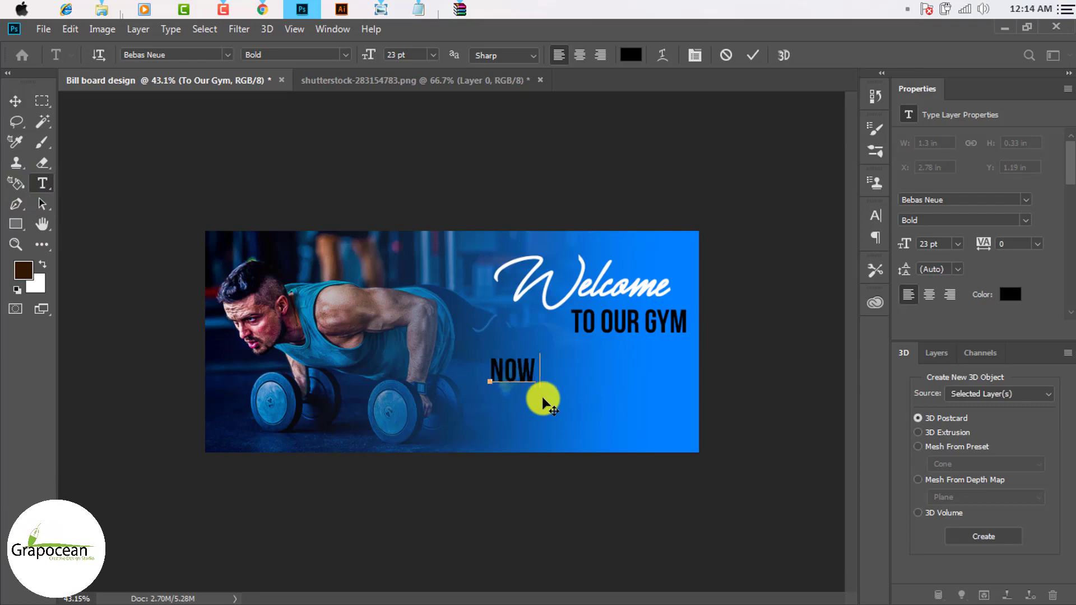
type(" START")
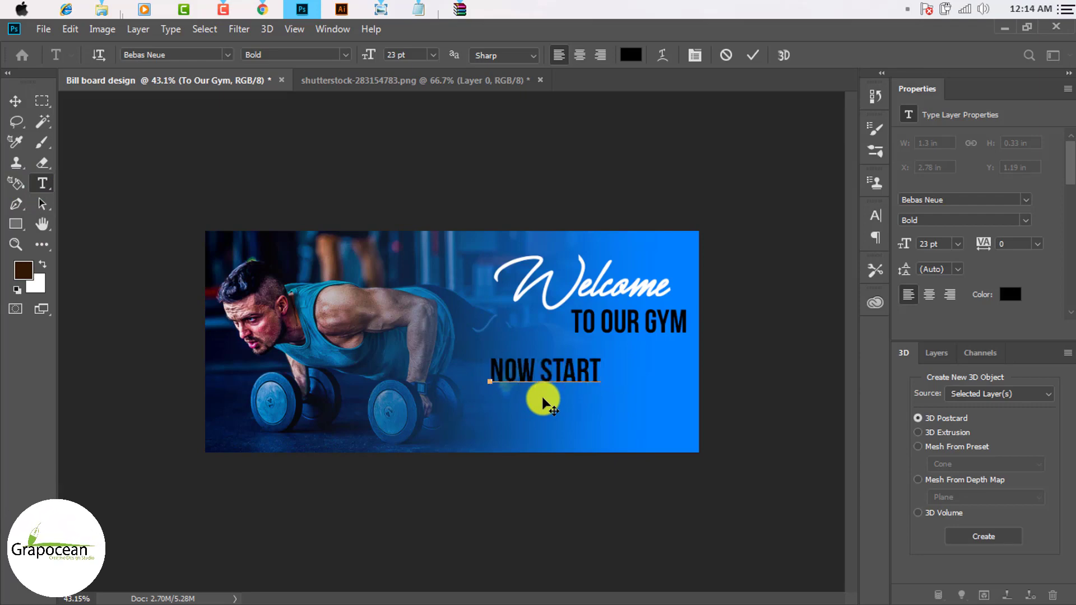
type(" AT")
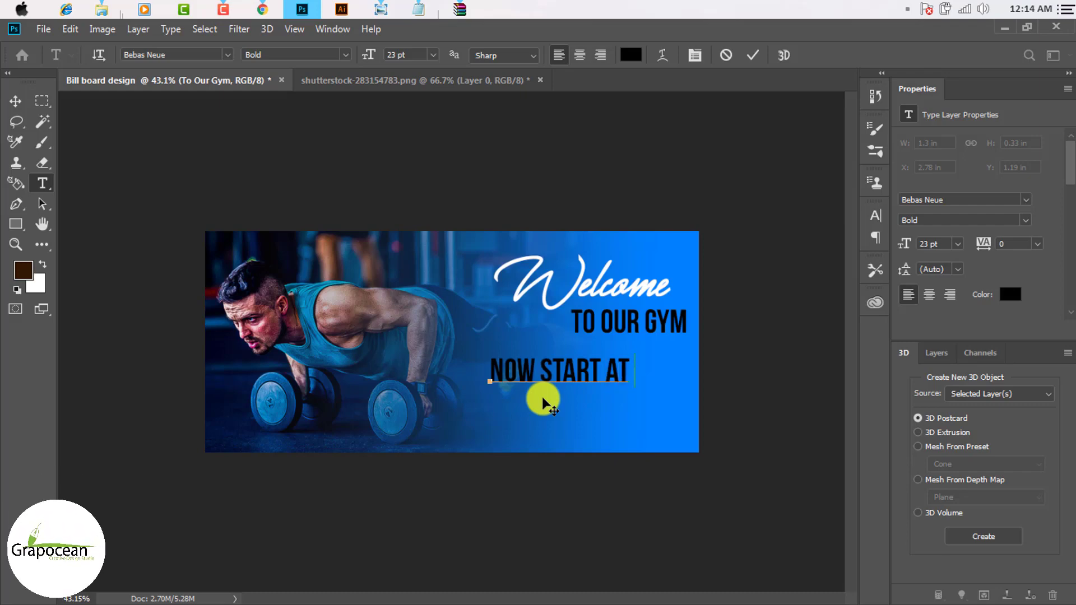
type(" 50")
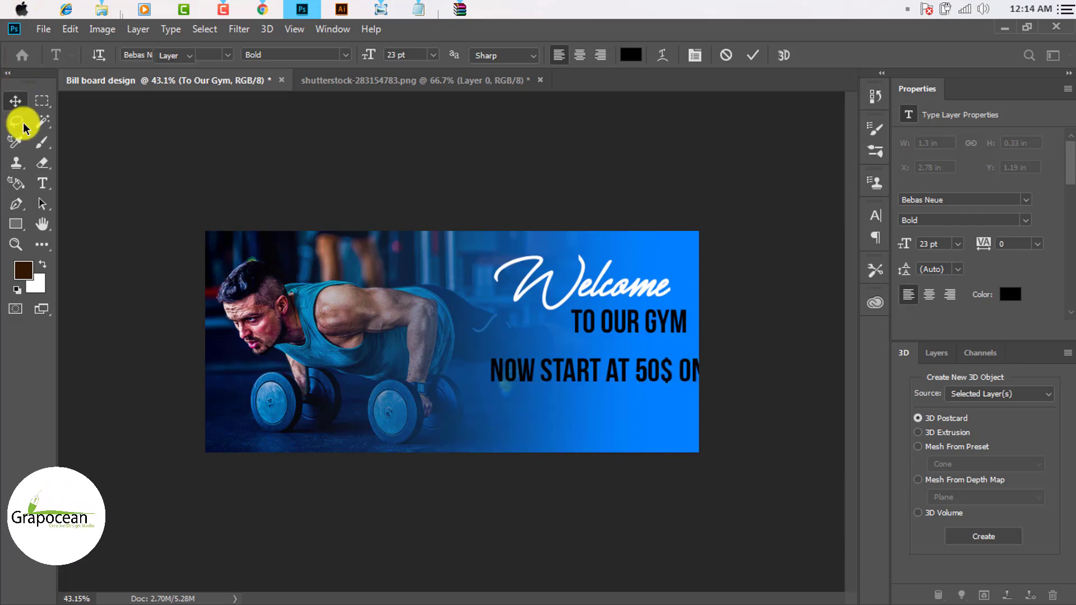
left_click(15, 101)
left_click_drag(625, 370, 555, 432)
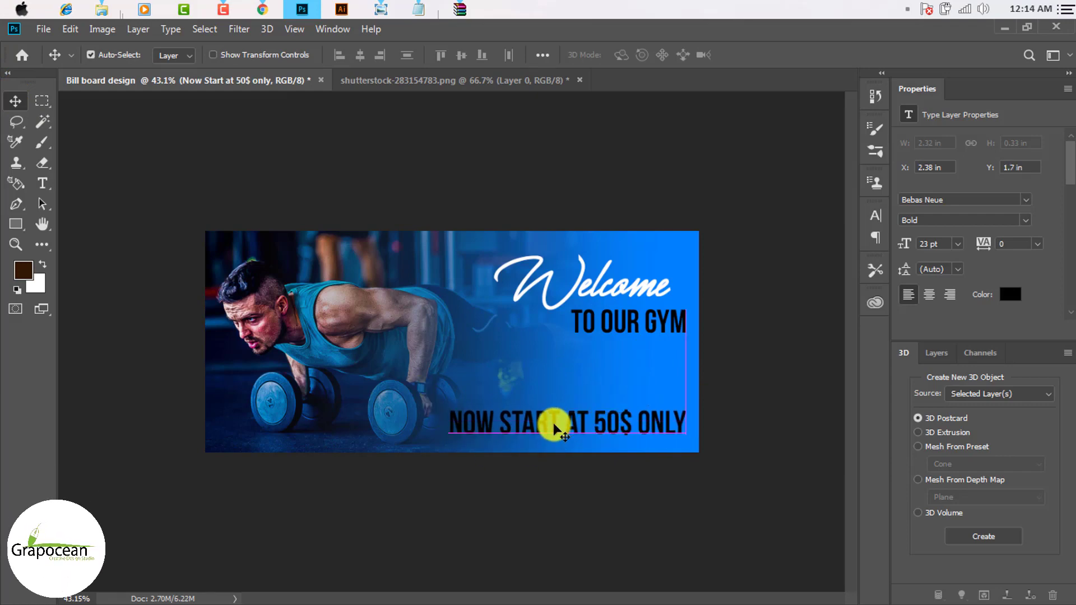
left_click(40, 182)
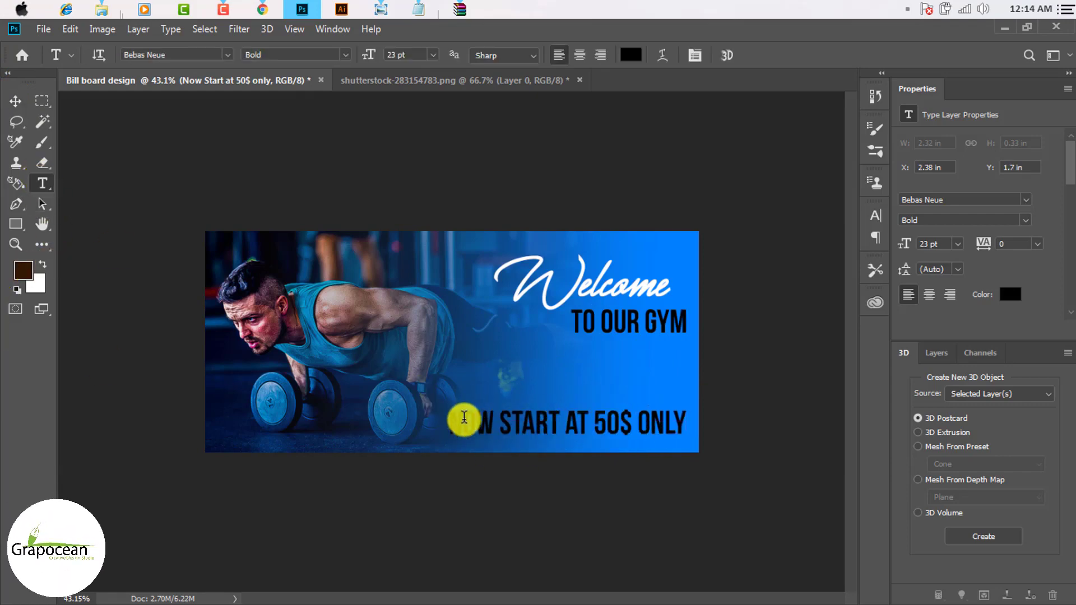
left_click_drag(453, 420, 739, 419)
left_click(15, 100)
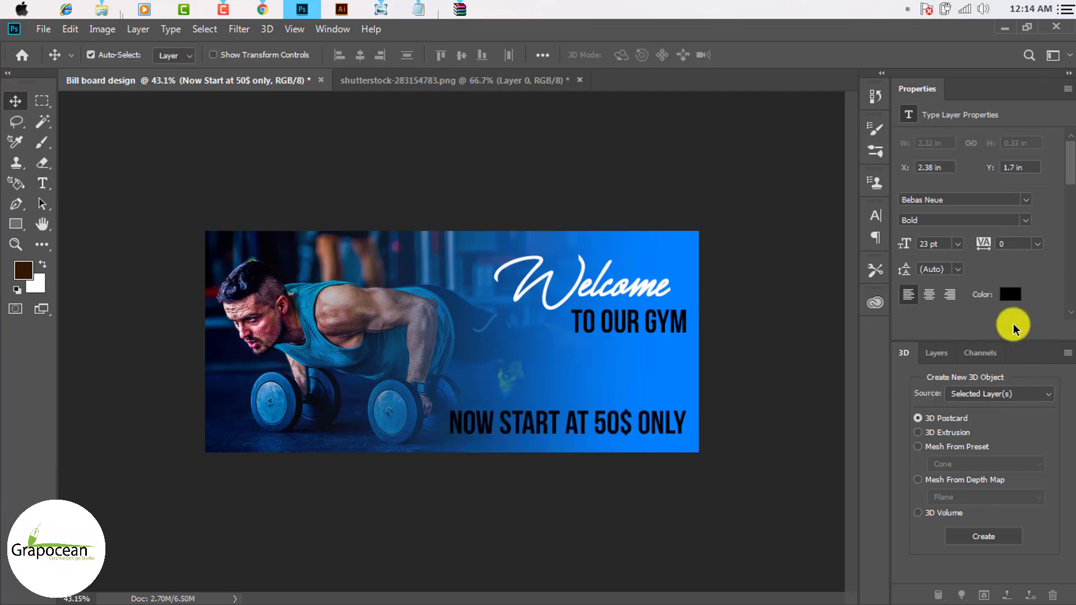
Check the "To Our Gym" and "Welcome" layers by switching each one's visibility off and back on
left_click(937, 353)
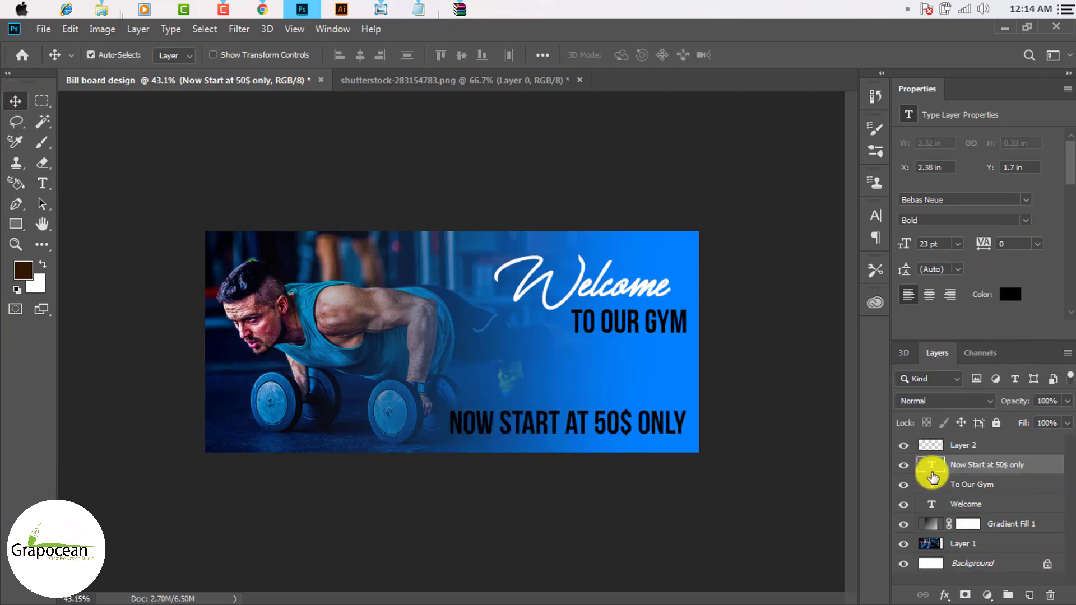
left_click(904, 486)
left_click(904, 485)
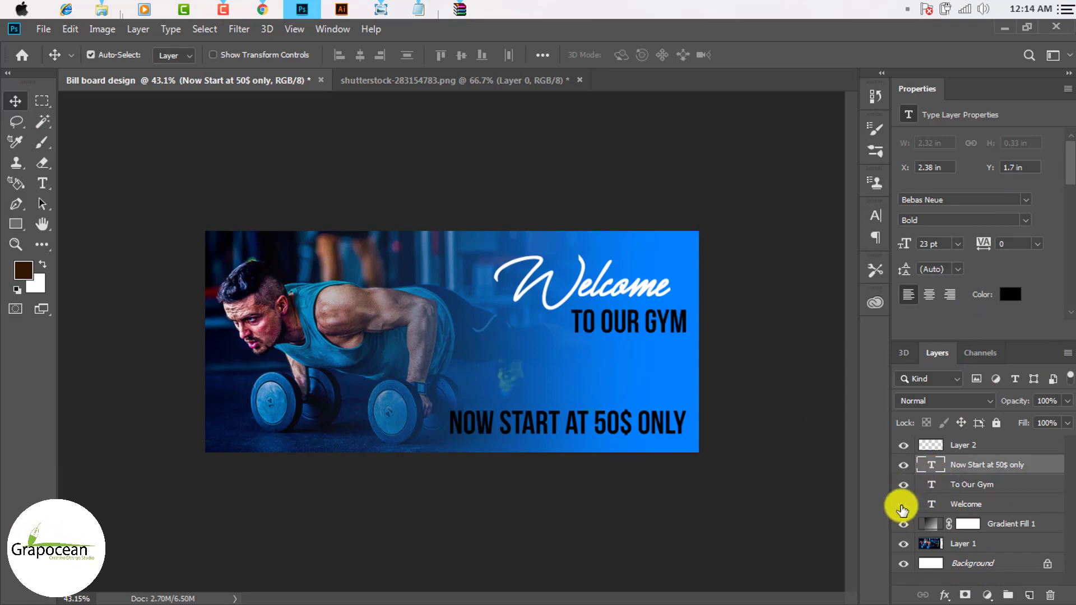
left_click(903, 504)
left_click(903, 505)
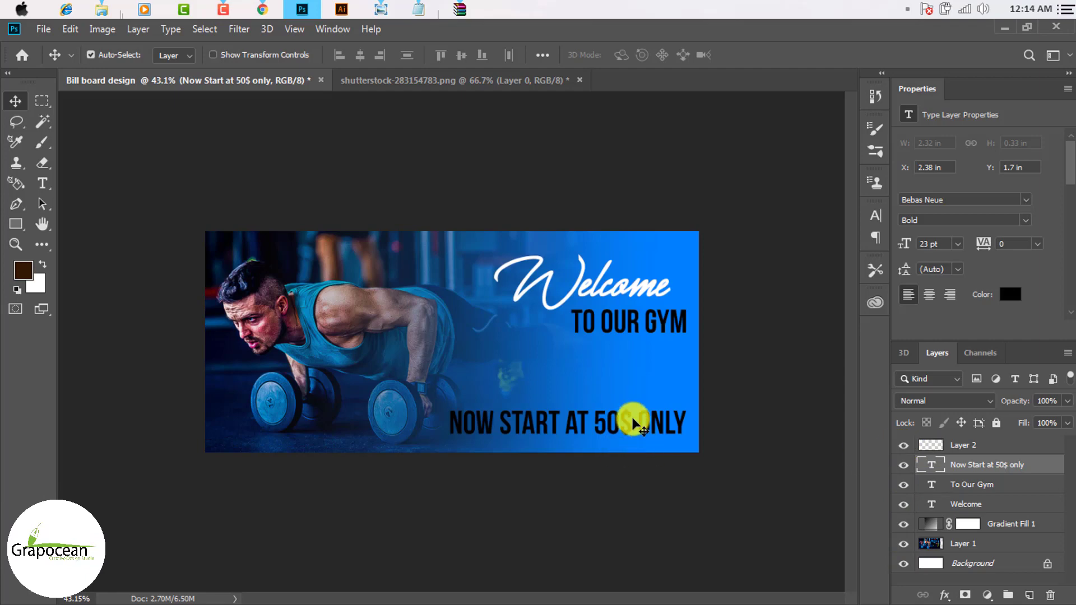
Nudge the "Now Start at 50$ only" line to about X 2.41 in, Y 1.72 in
left_click_drag(633, 425, 638, 427)
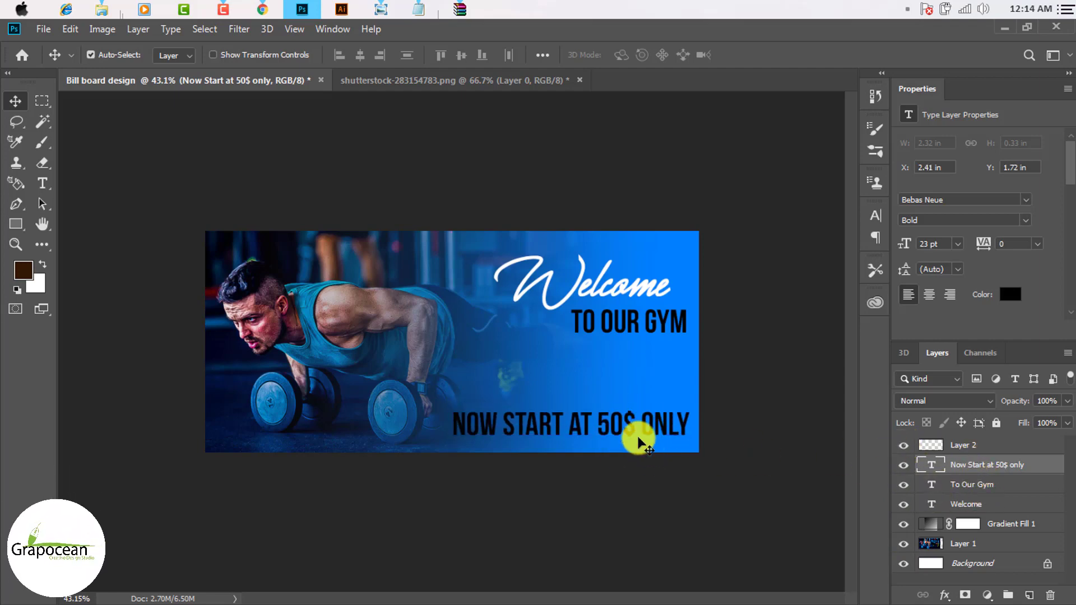
key("ctrl+t")
left_click(757, 53)
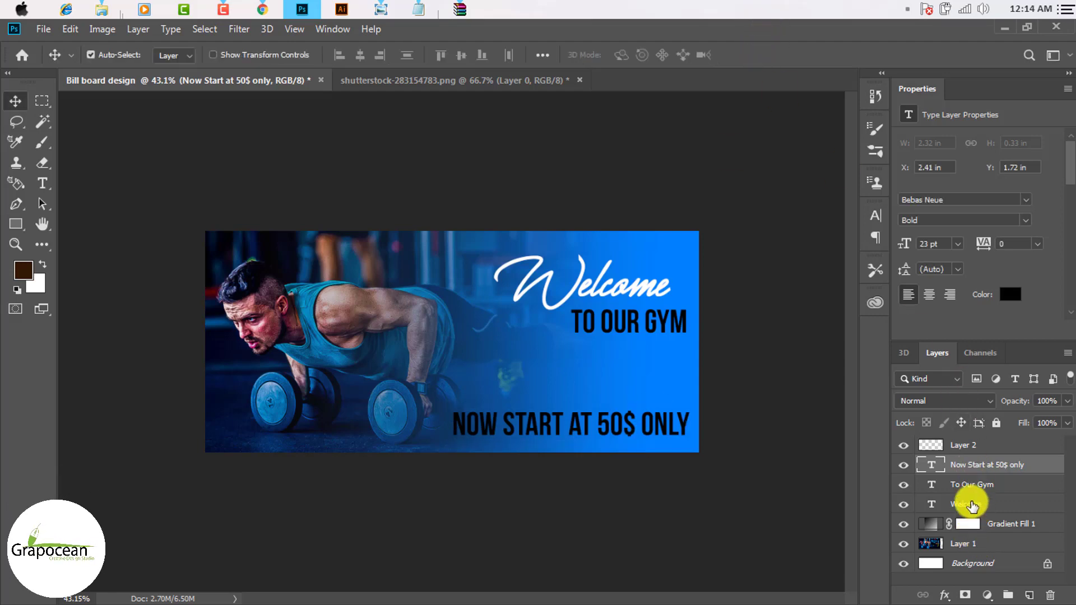
Apply a yellow-to-gold linear Gradient Overlay to the "Now Start at 50$ only" text layer
right_click(958, 465)
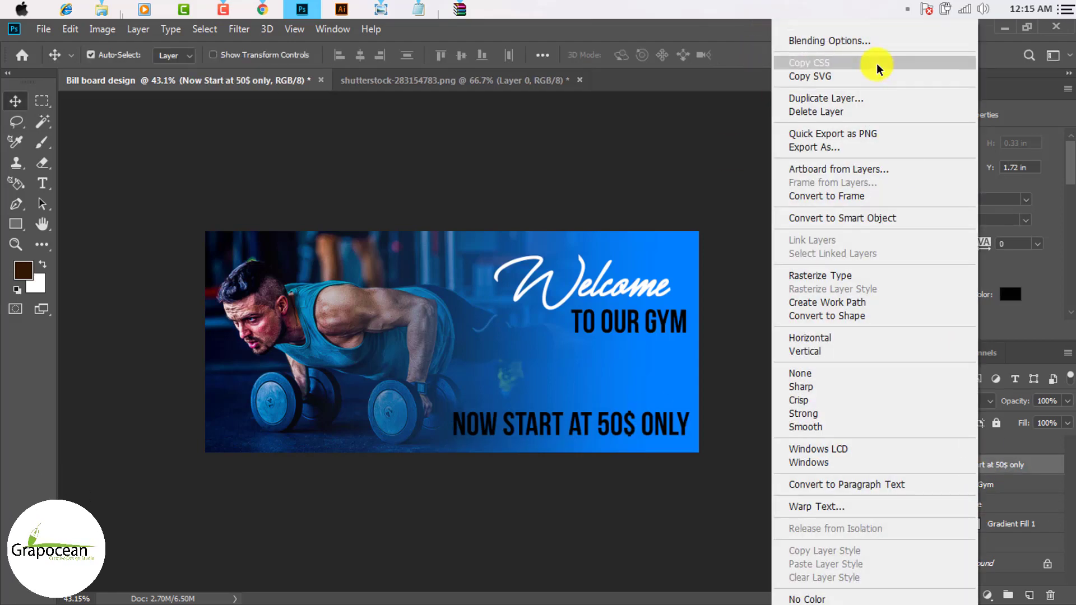
left_click(872, 40)
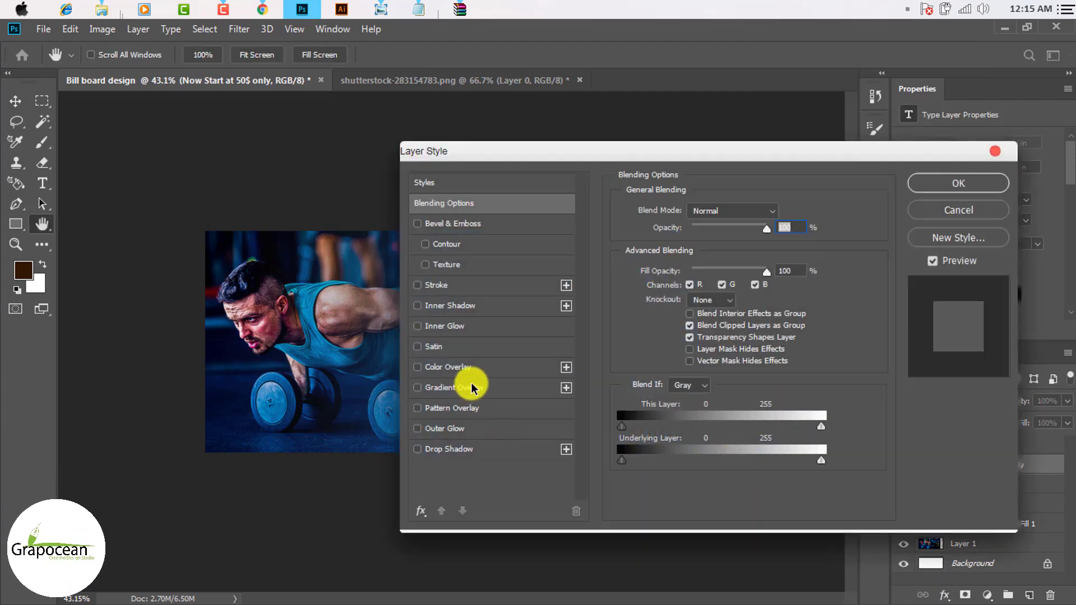
left_click(472, 388)
left_click_drag(650, 147, 900, 281)
left_click(1017, 386)
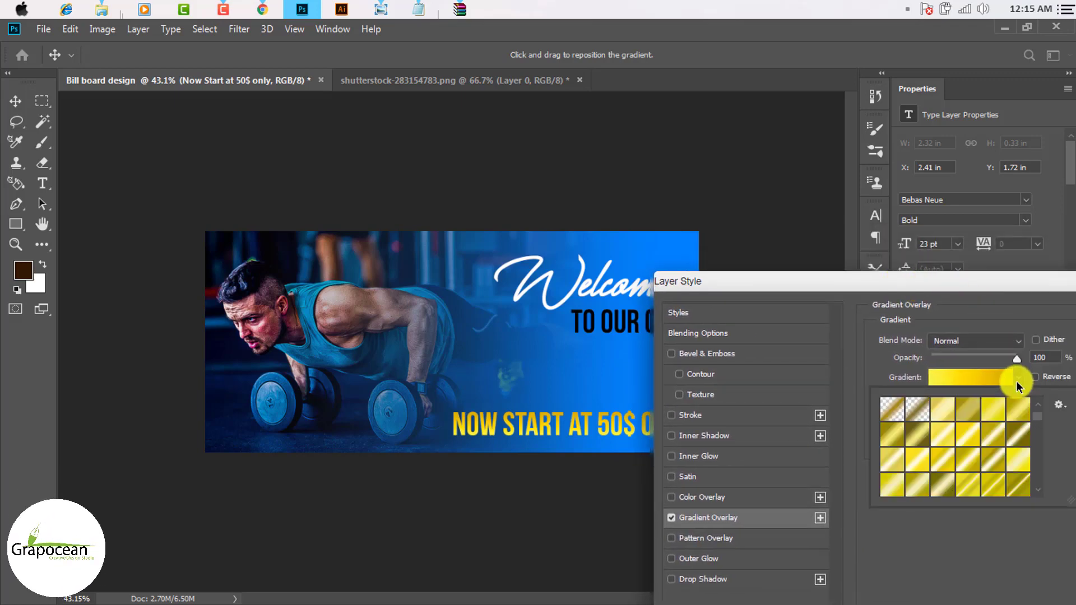
left_click(1018, 386)
left_click_drag(917, 284, 762, 307)
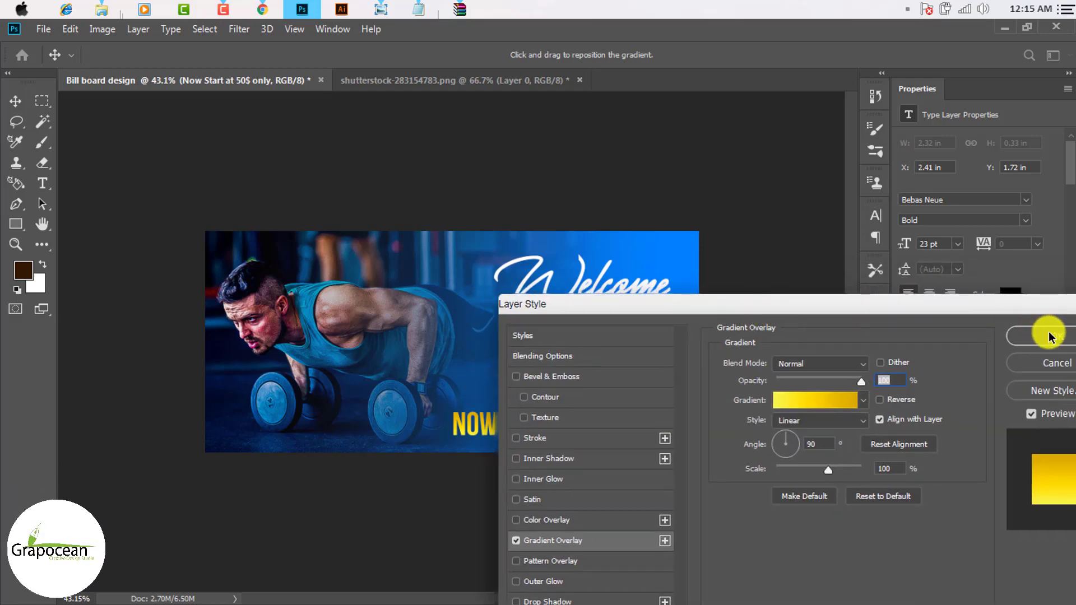
left_click(1049, 337)
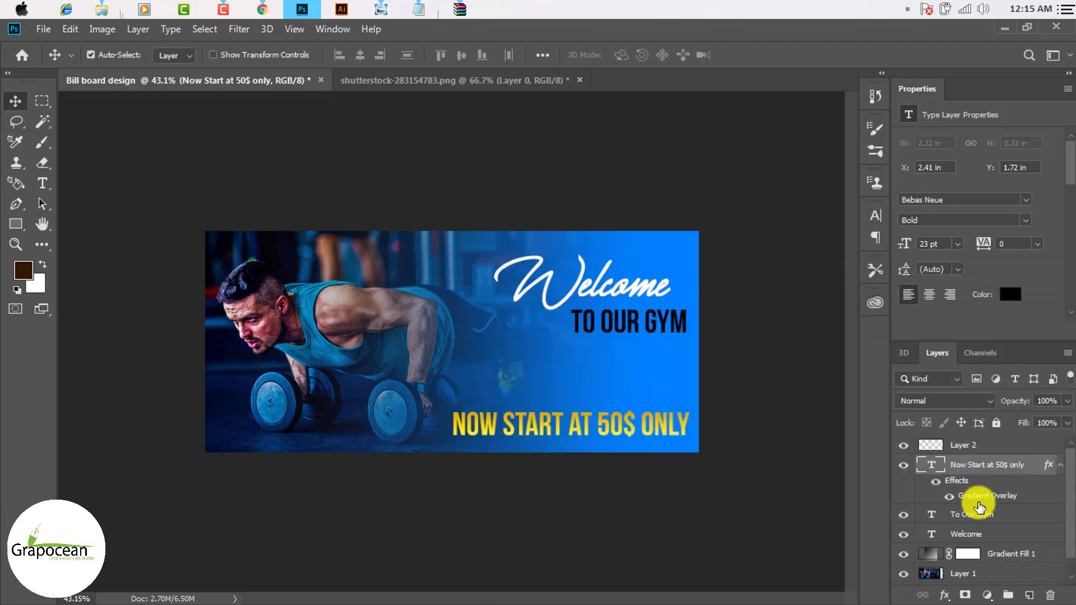
Move the offer line up directly beneath "To Our Gym" and place "Welcome" at about X 2.7 in, Y 0.22 in
scroll(980, 547, "down", 1)
scroll(980, 547, "up", 1)
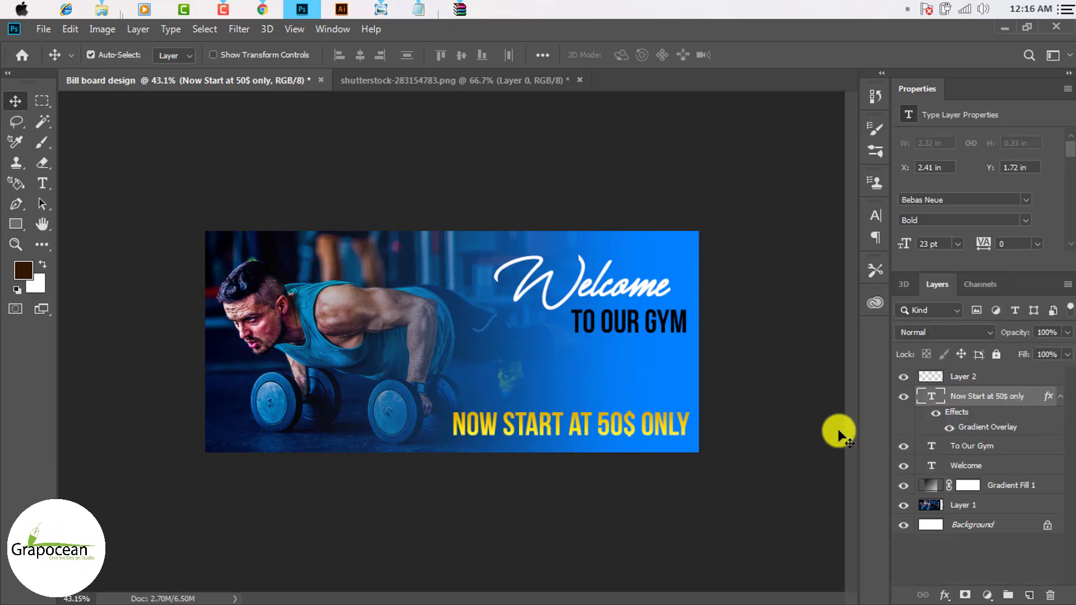
scroll(595, 453, "down", 1)
scroll(599, 431, "up", 1)
left_click_drag(600, 421, 642, 365)
scroll(642, 387, "up", 1)
scroll(643, 392, "down", 1)
mouse_move(656, 285)
left_mouse_down()
mouse_move(673, 274)
mouse_move(659, 285)
left_mouse_up()
scroll(663, 398, "down", 3)
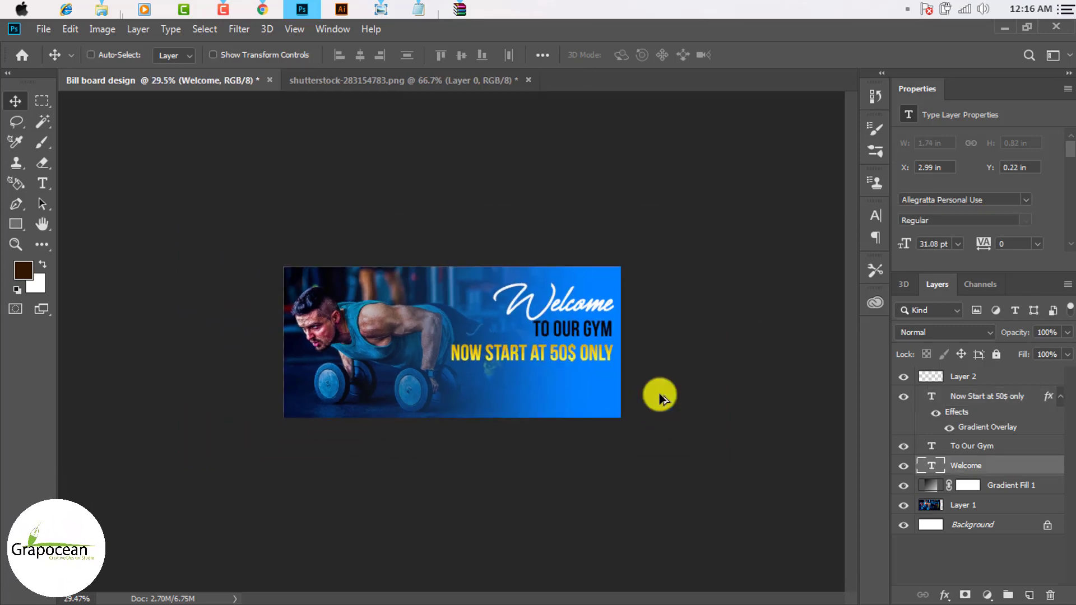
scroll(660, 394, "up", 3)
left_click_drag(586, 287, 560, 288)
scroll(639, 358, "down", 2)
scroll(634, 364, "up", 3)
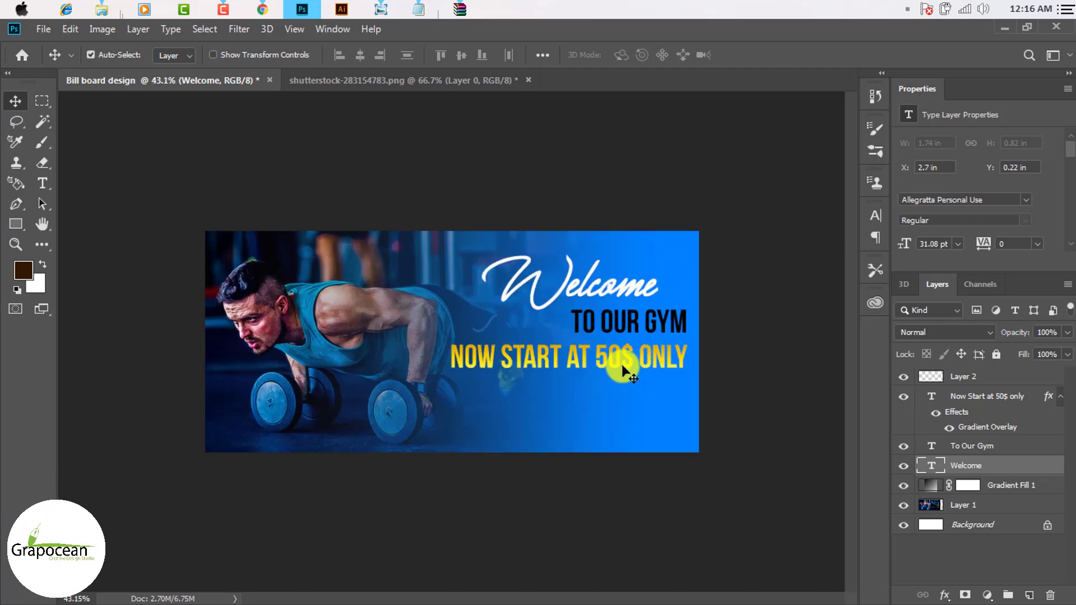
scroll(623, 370, "up", 2)
scroll(644, 384, "down", 1)
Raise the "Welcome" text to about X 2.71 in, Y 0.12 in
left_click_drag(627, 272, 372, 292)
left_click(42, 184)
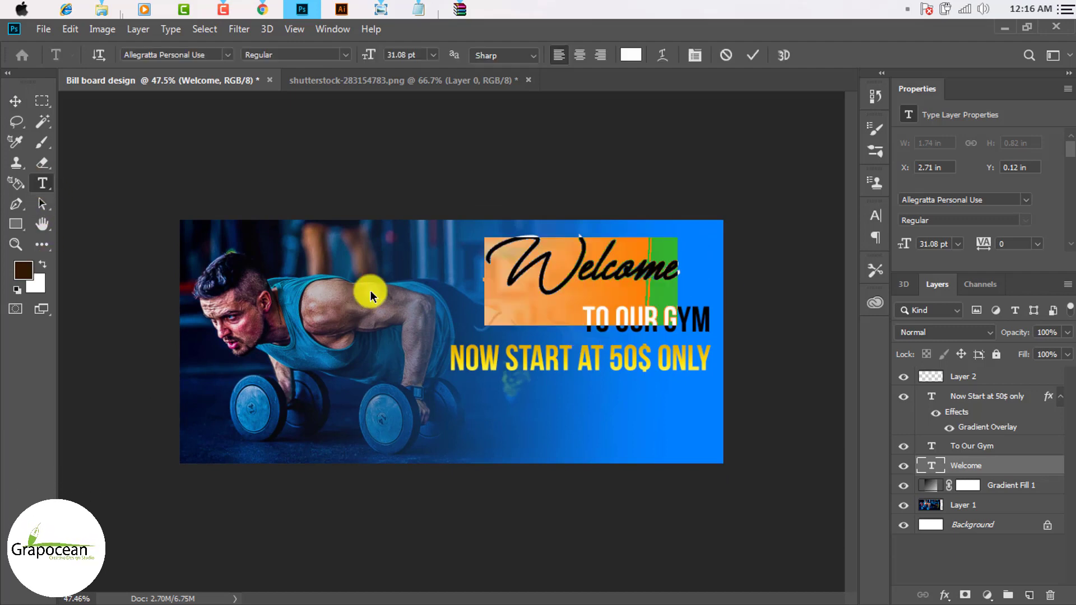
scroll(632, 413, "down", 2)
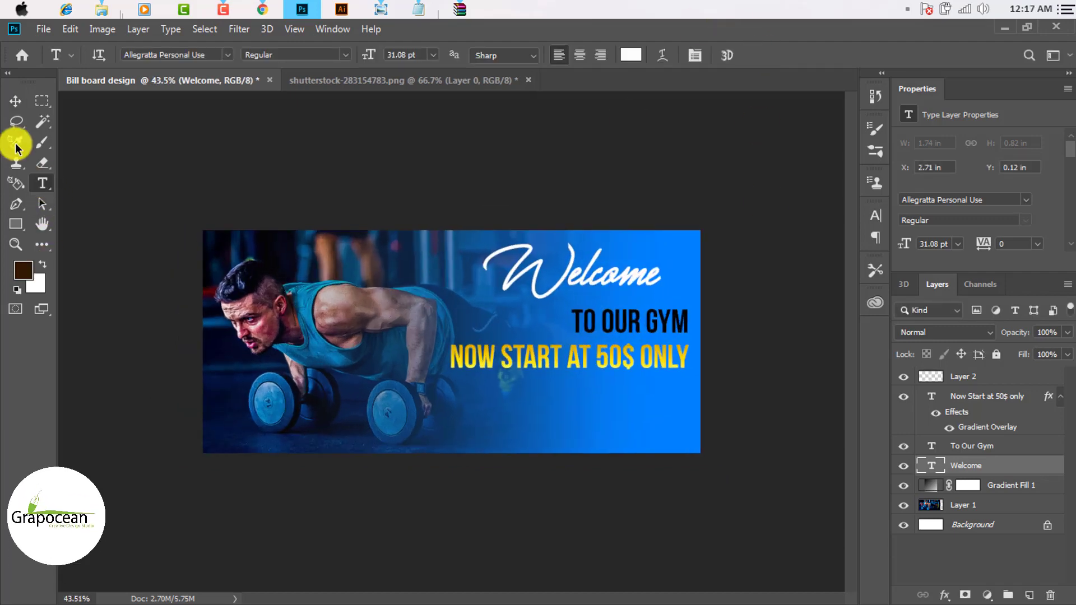
Return the offer line to the billboard's bottom edge and bring "To Our Gym" closer under "Welcome", at about X 3.43 in, Y 0.61 in
left_click(569, 360)
left_click(15, 102)
left_click_drag(590, 358, 590, 430)
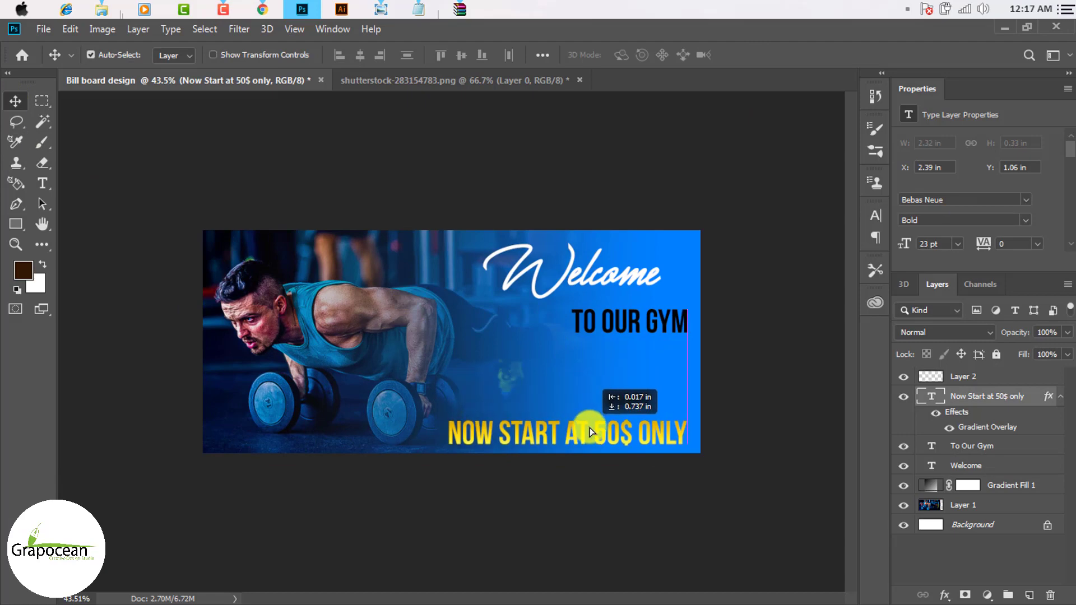
left_click_drag(633, 324, 678, 321)
scroll(613, 315, "up", 2)
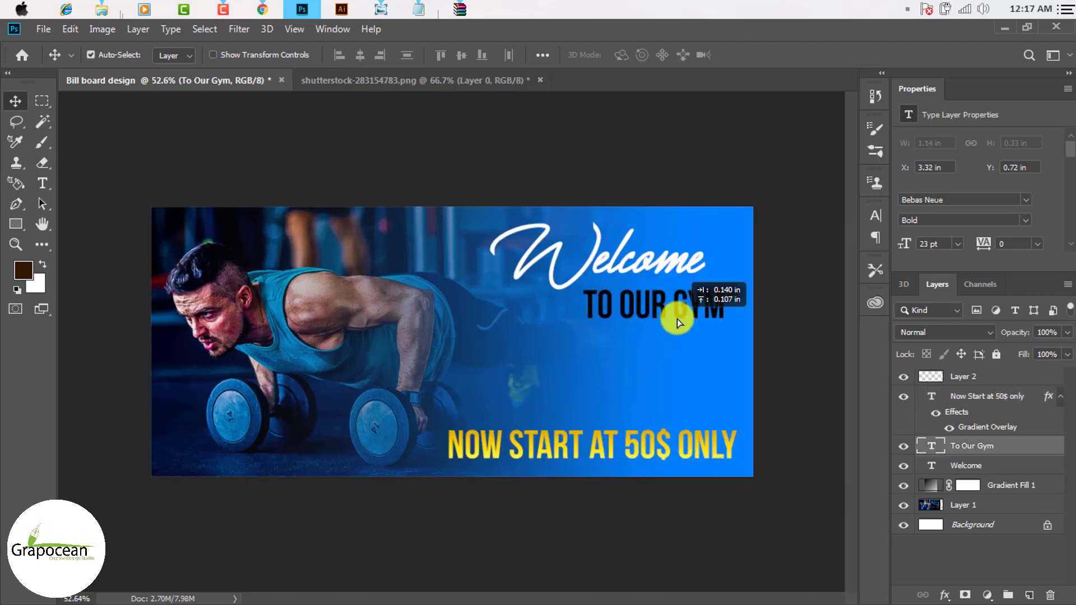
left_click(684, 240)
left_click(42, 183)
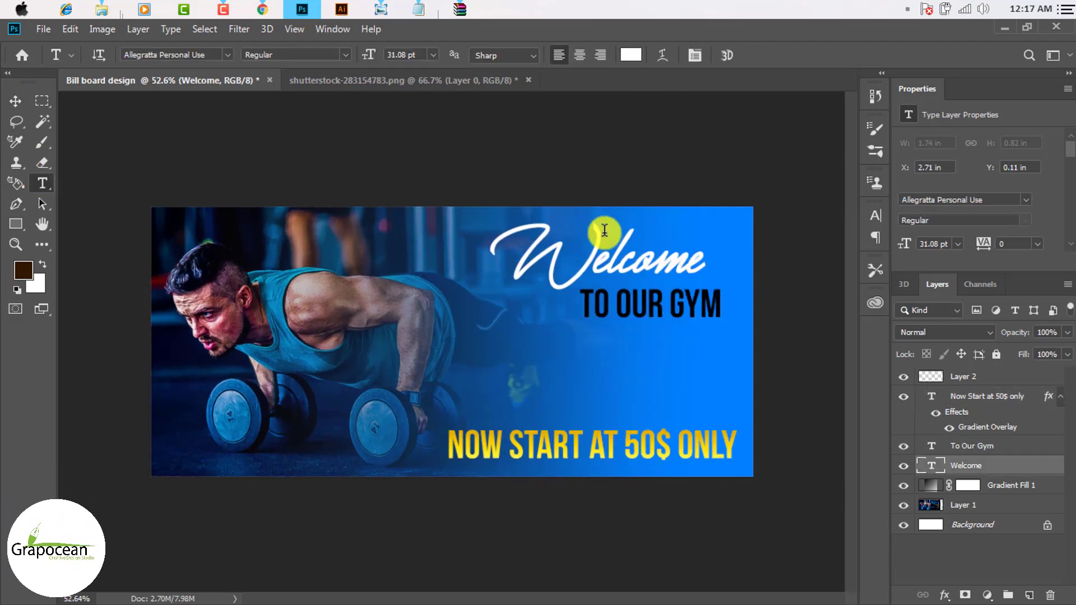
double_click(703, 263)
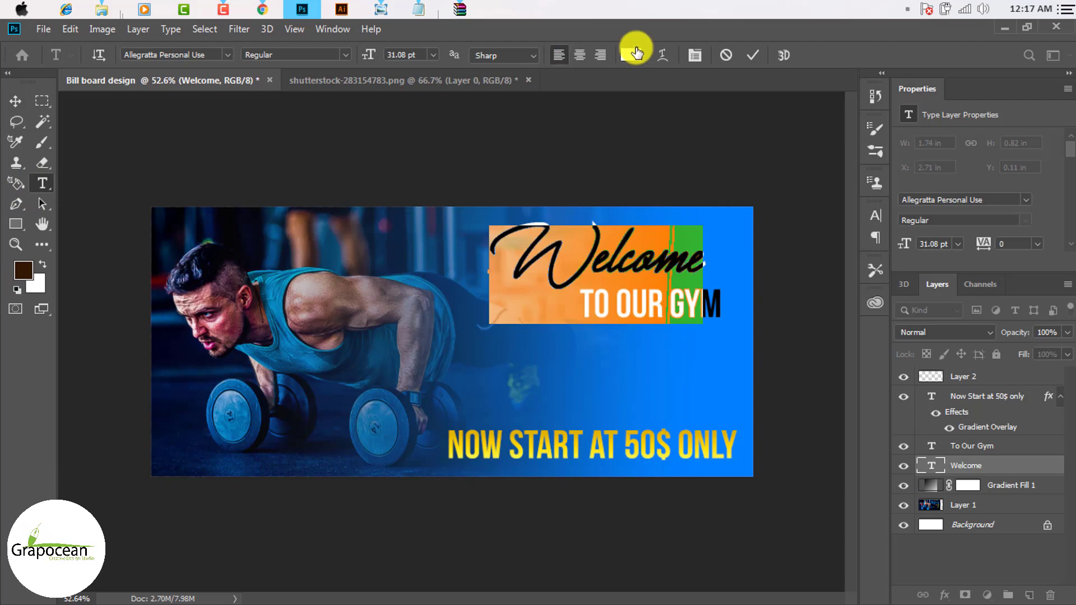
left_click(752, 55)
Check the offer text, gradient fill and photo layers by switching each one's visibility off and back on
left_click(956, 447)
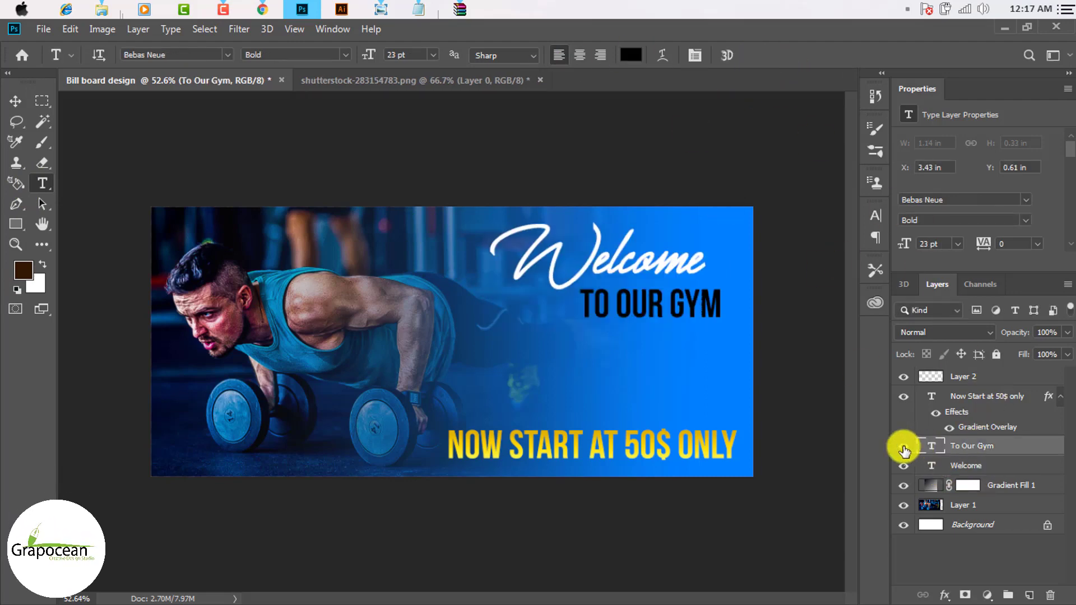
left_click(904, 398)
left_click(903, 398)
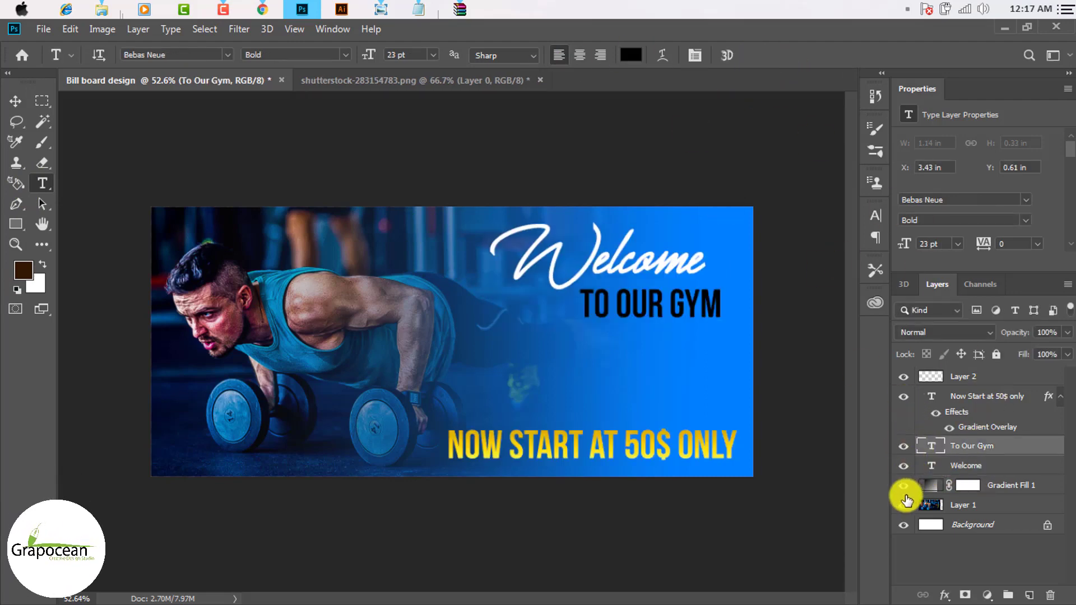
left_click(903, 486)
left_click(904, 485)
left_click(903, 505)
left_click(904, 506)
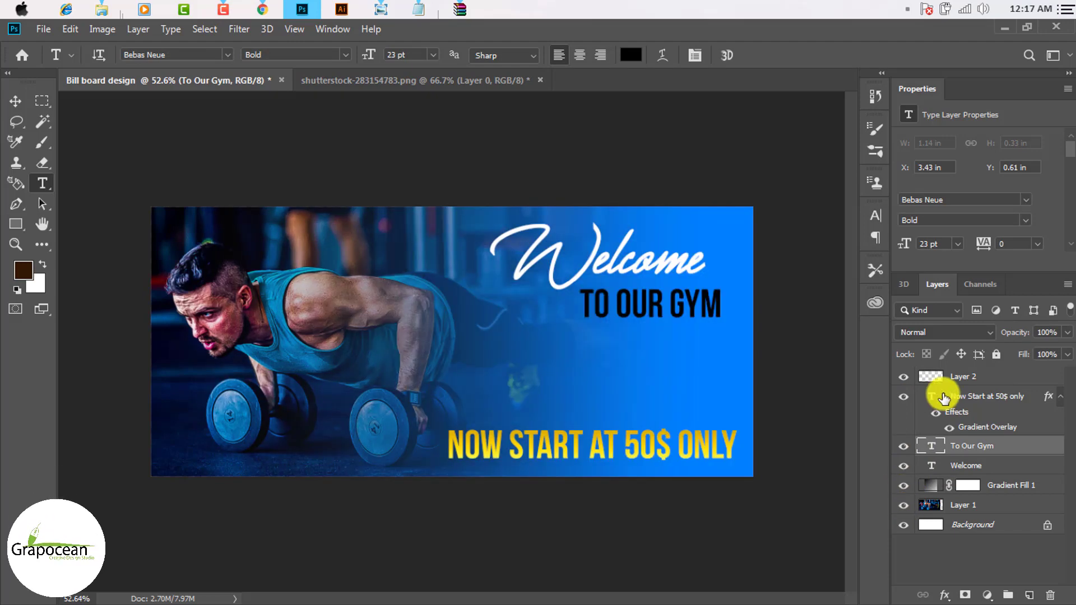
Try a white outside Stroke on the "Welcome" text layer
left_click(976, 398)
left_click(967, 448)
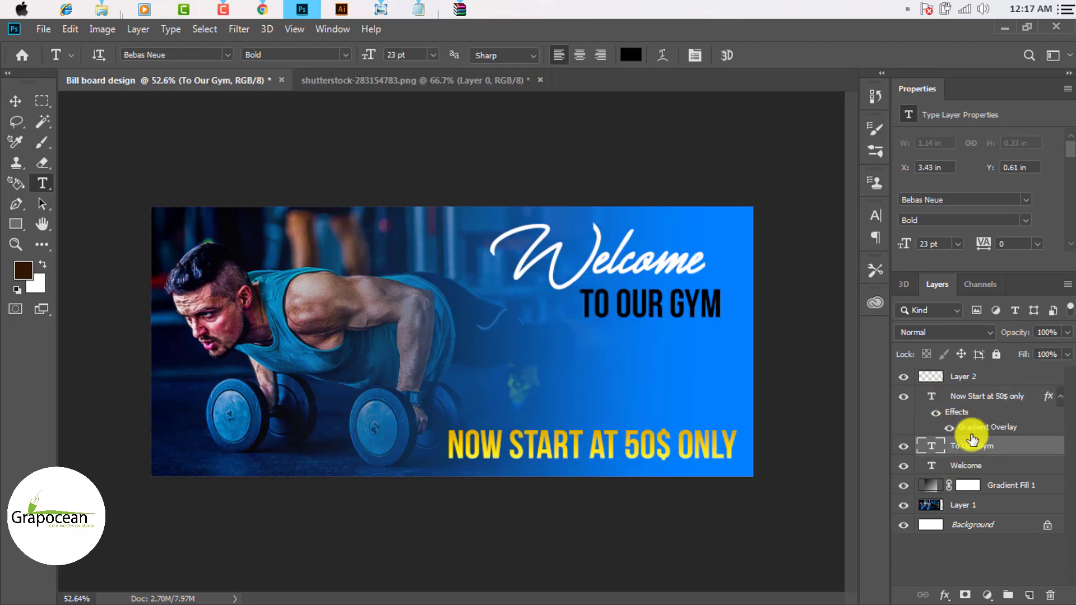
left_click(980, 471)
right_click(980, 471)
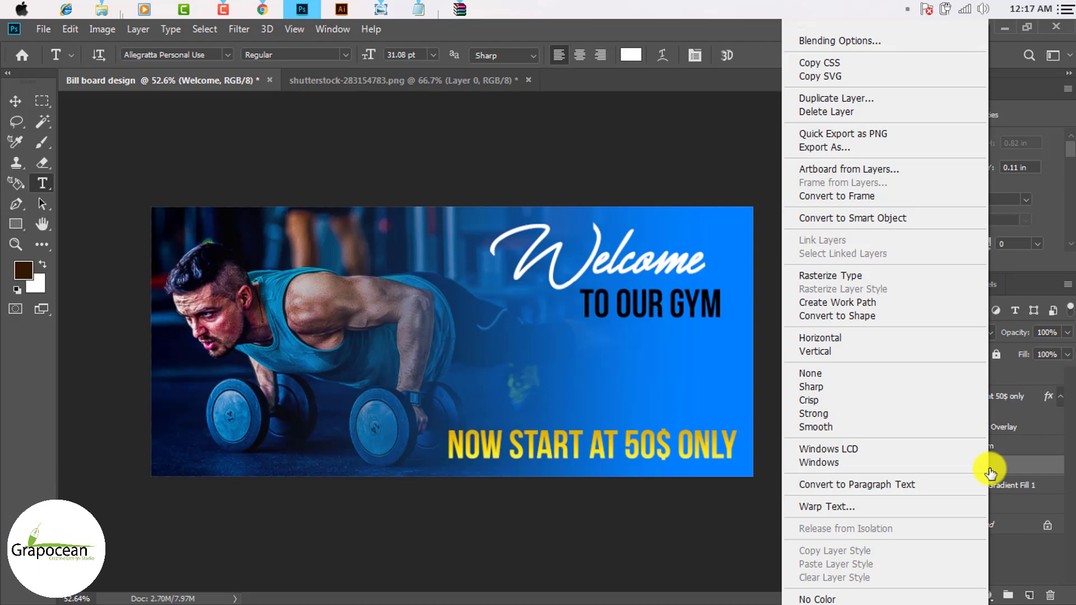
left_click(858, 41)
left_click(513, 358)
mouse_move(665, 222)
left_mouse_down()
mouse_move(819, 365)
mouse_move(803, 317)
mouse_move(883, 227)
left_mouse_up()
left_click(904, 402)
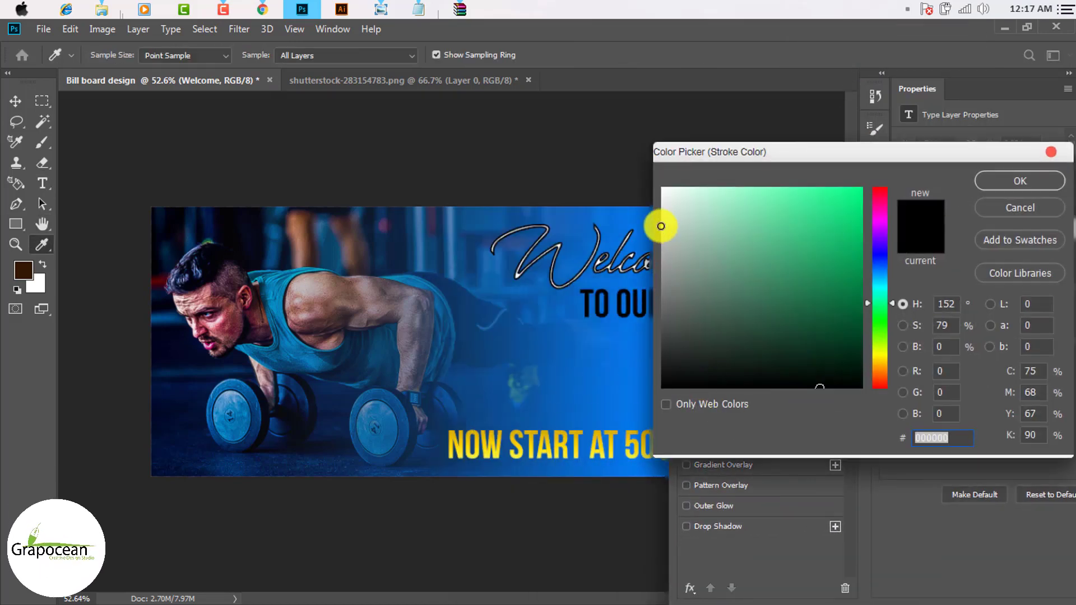
left_click_drag(662, 225, 621, 161)
left_click(1001, 191)
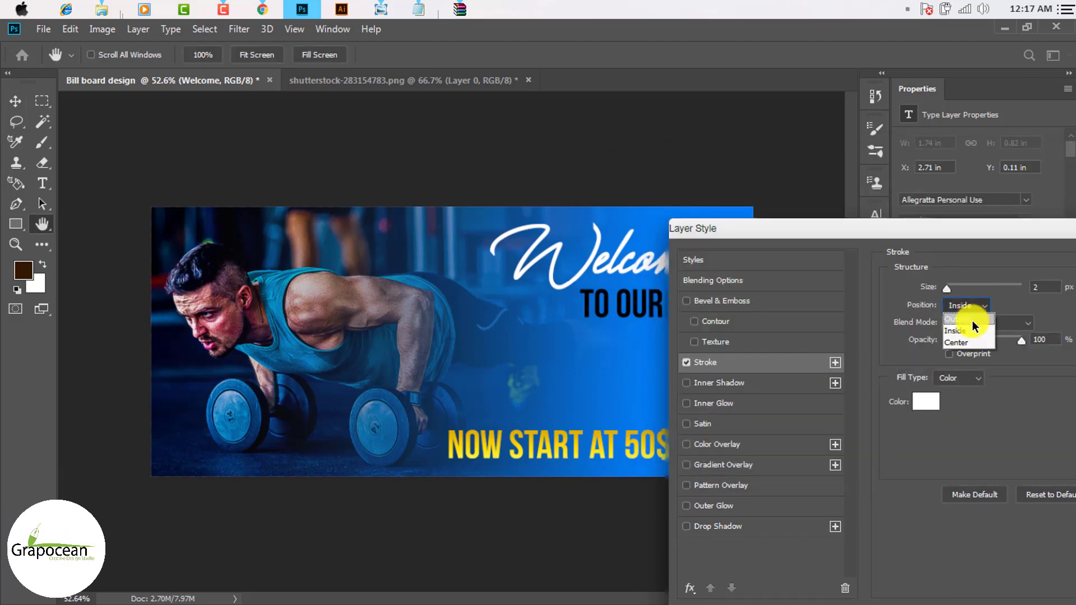
left_click(970, 319)
left_click_drag(947, 288, 951, 292)
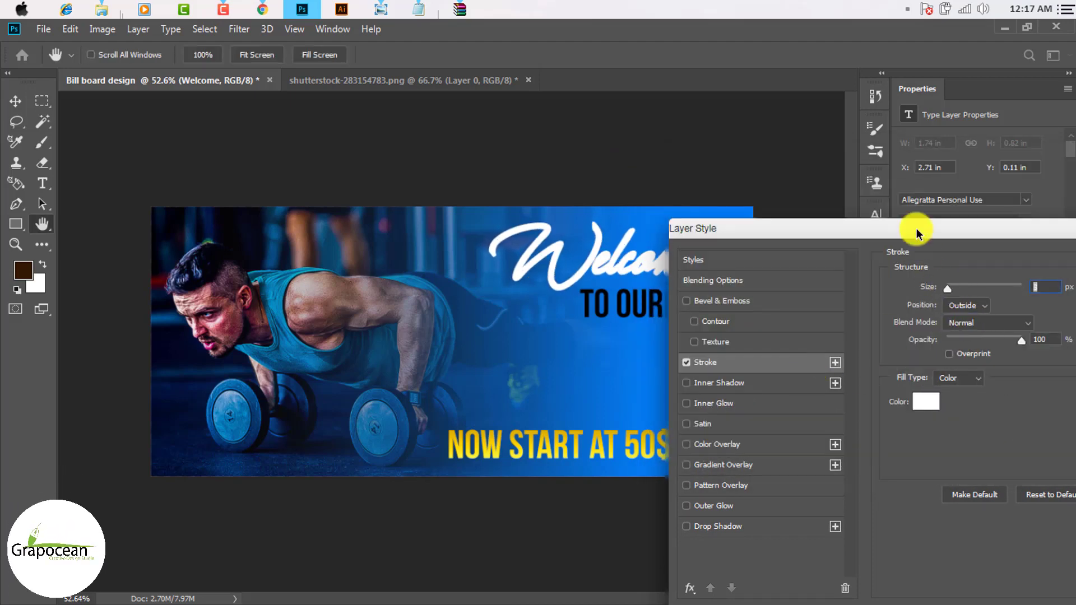
mouse_move(917, 230)
left_mouse_down()
mouse_move(1042, 362)
mouse_move(754, 298)
left_mouse_up()
left_click(1056, 354)
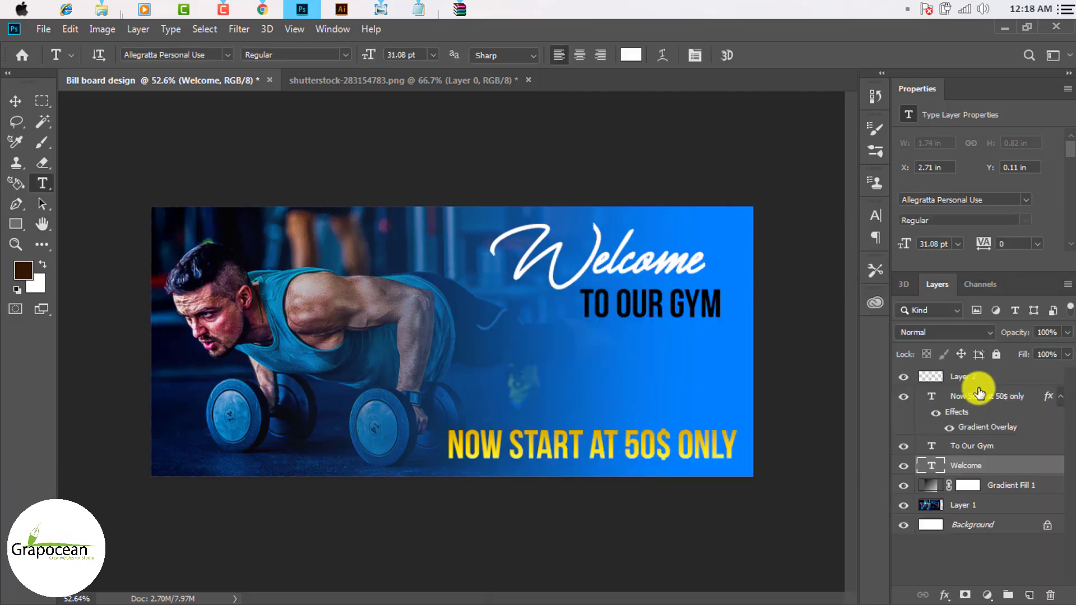
Try different positions for the text lines and undo these moves
scroll(642, 356, "down", 2)
left_click(15, 101)
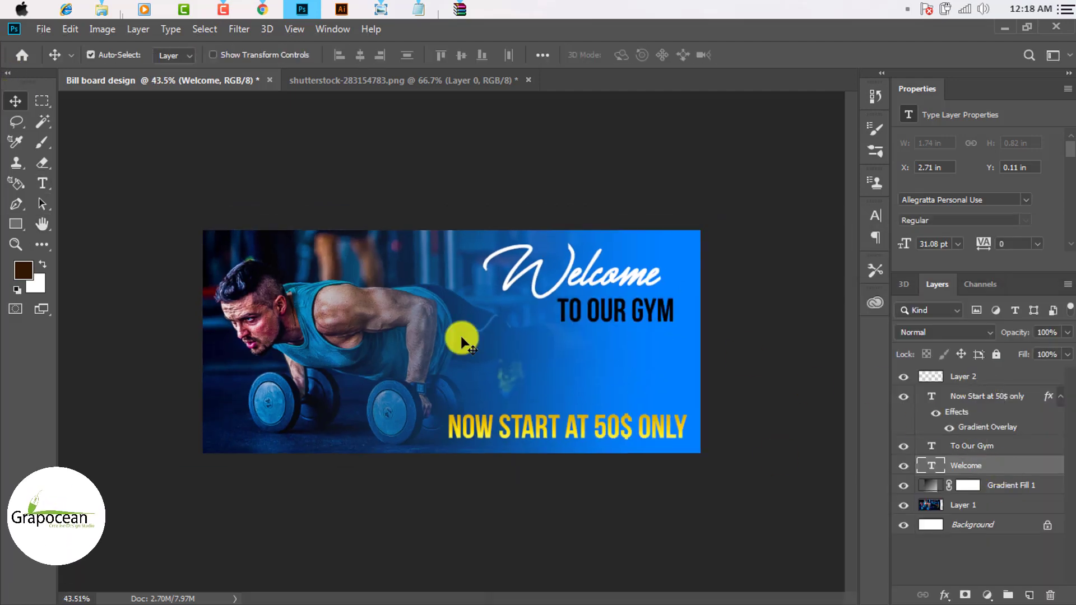
scroll(674, 338, "down", 4)
scroll(600, 361, "up", 4)
mouse_move(633, 309)
left_mouse_down()
mouse_move(645, 371)
mouse_move(644, 321)
left_mouse_up()
left_click_drag(629, 284, 645, 386)
left_click_drag(649, 312, 652, 289)
key("ctrl+alt+z")
key("ctrl+alt+z")
key("ctrl+alt+z")
key("ctrl+alt+z")
key("ctrl+alt+z")
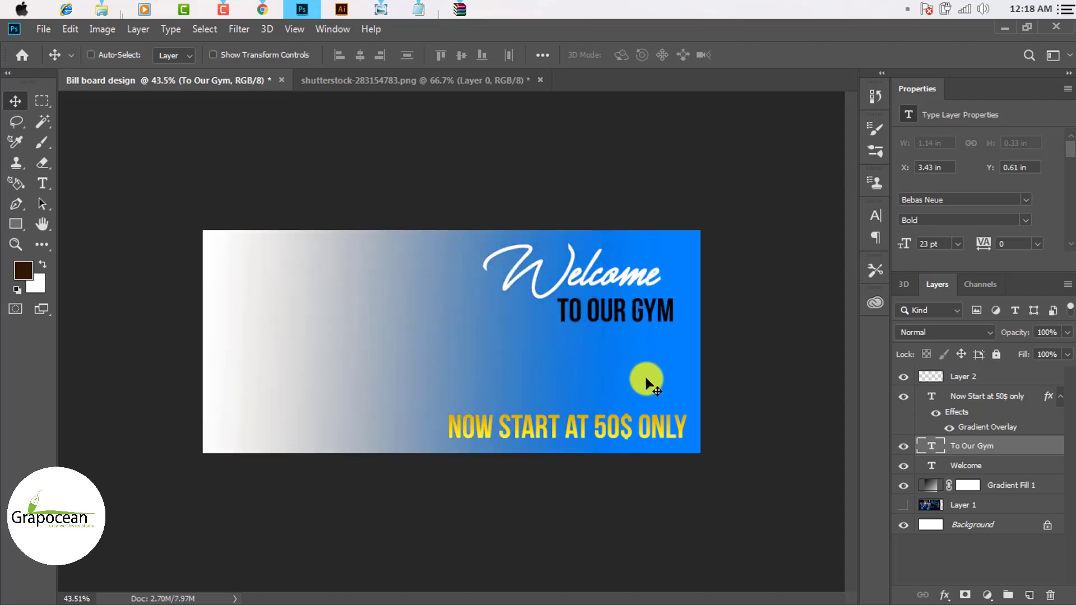
Move the offer line up beneath "To Our Gym" and shift "Welcome" right to about X 2.85 in, Y 0.11 in
scroll(640, 361, "up", 2)
left_click_drag(642, 437, 629, 349)
scroll(673, 357, "up", 2)
left_click_drag(698, 366, 702, 354)
mouse_move(731, 243)
left_mouse_down()
mouse_move(746, 235)
mouse_move(747, 246)
left_mouse_up()
Lower "To Our Gym" slightly to about X 3.44 in, Y 0.65 in
scroll(724, 385, "down", 2)
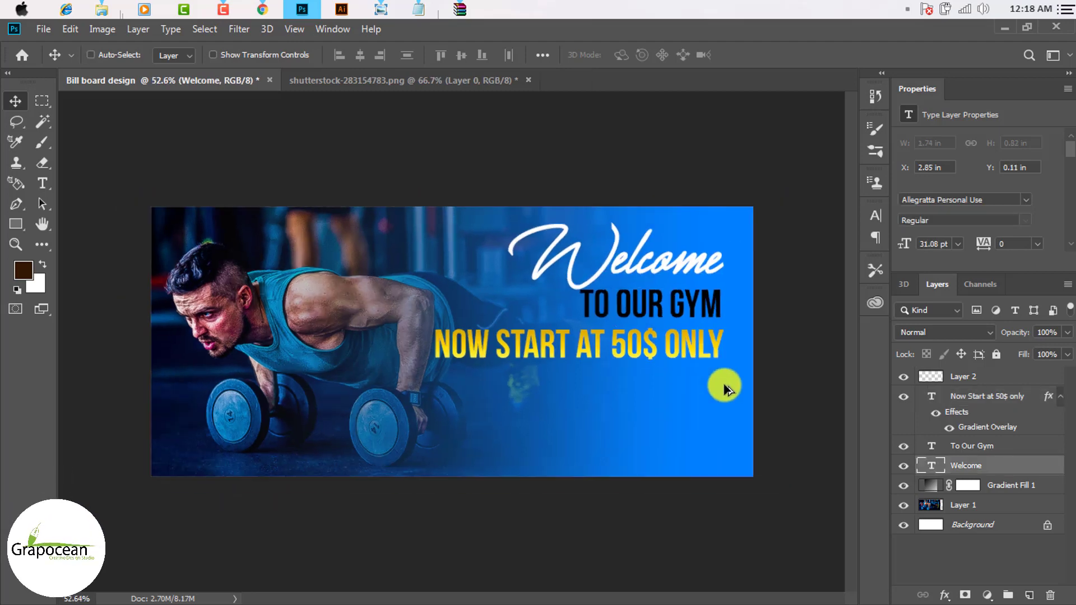
scroll(684, 317, "up", 2)
left_click_drag(690, 301, 691, 306)
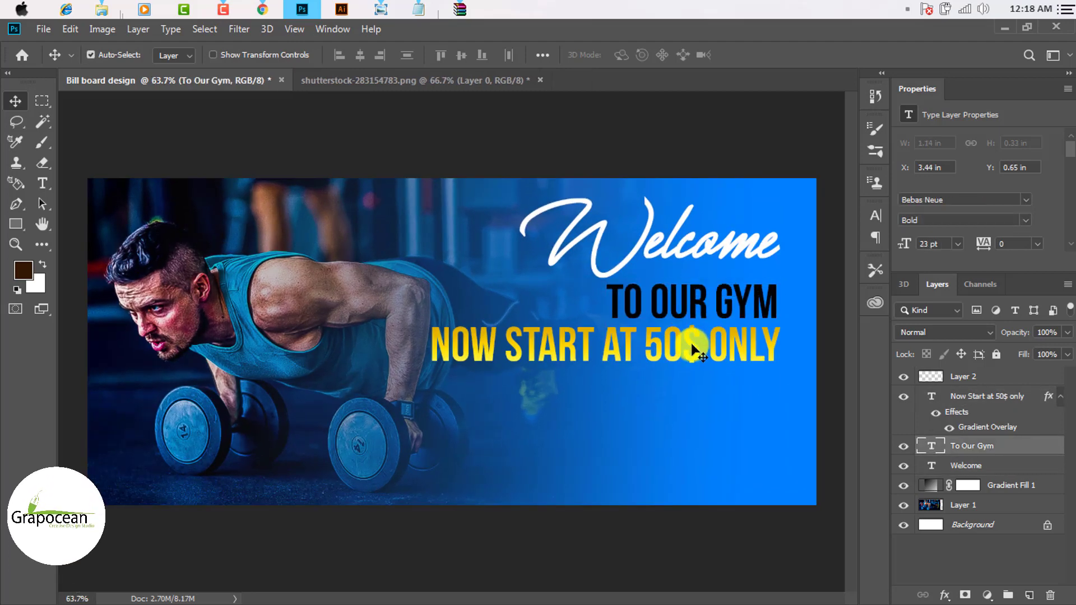
Scale the gold offer line down to about 75% and right-align it beneath "To Our Gym"
left_click(693, 342)
key("ctrl+t")
left_click_drag(781, 369, 729, 363)
mouse_move(608, 362)
left_mouse_down()
mouse_move(607, 372)
mouse_move(609, 362)
left_mouse_up()
left_click_drag(730, 344, 737, 344)
left_click_drag(679, 345, 708, 347)
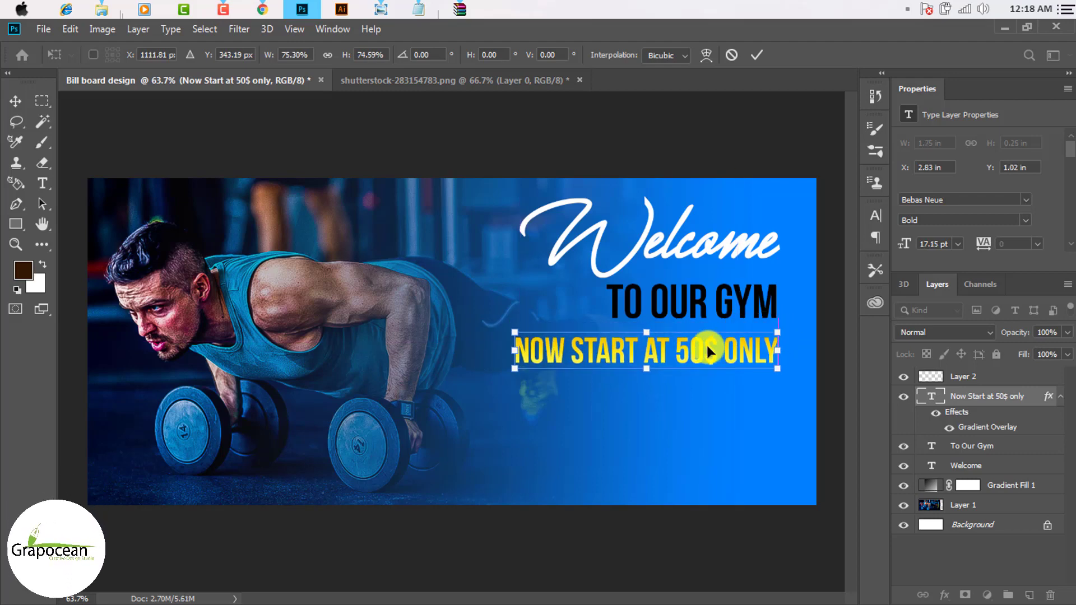
left_click(765, 56)
Adjust the offer line's vertical position to about Y 1.04 in, leaving a gap below "To Our Gym"
left_click_drag(768, 361, 769, 348)
key("ctrl+minus")
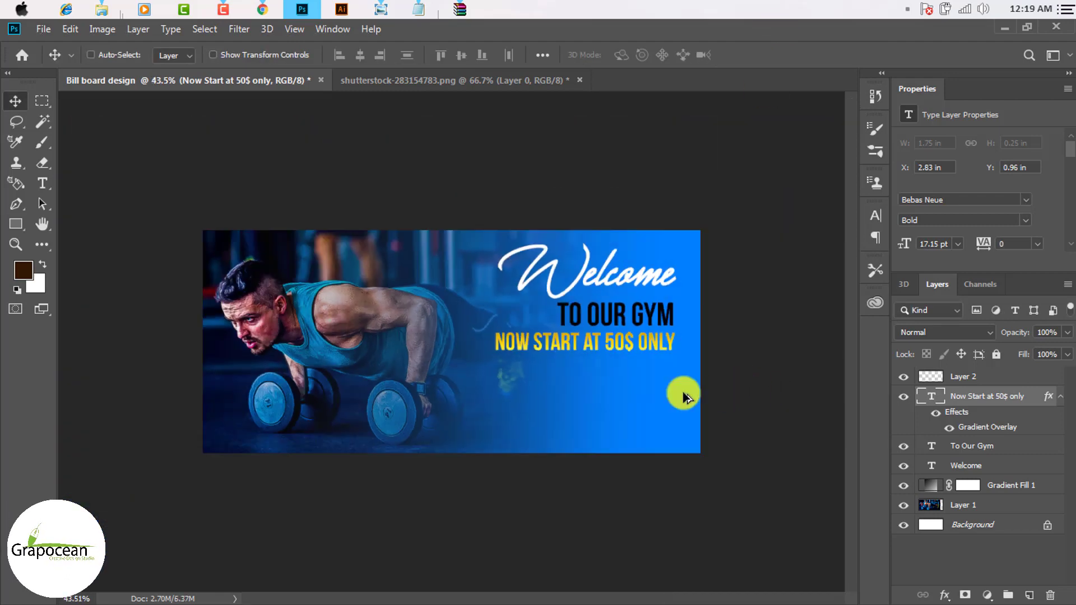
scroll(629, 401, "up", 3)
left_click_drag(677, 338, 677, 350)
scroll(671, 387, "down", 3)
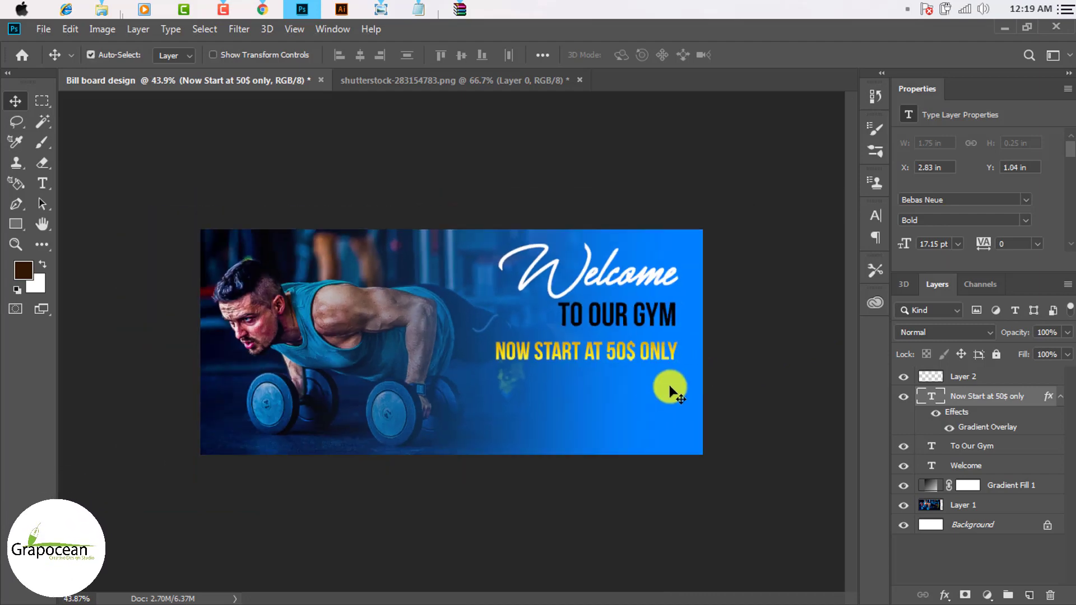
scroll(646, 399, "down", 2)
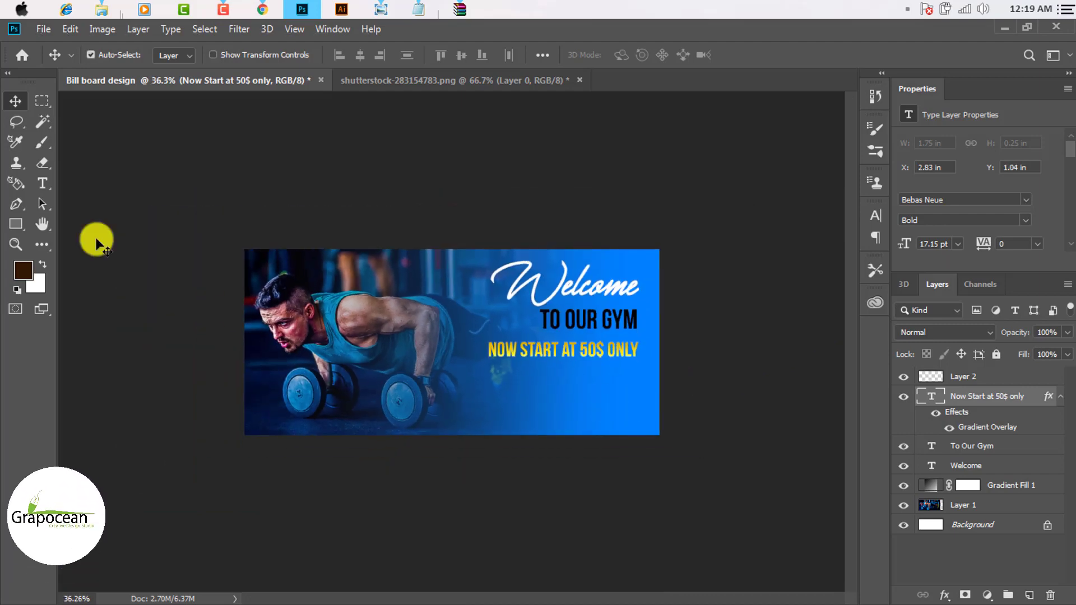
Create a Lorem ipsum paragraph text box below the offer line with the Horizontal Type tool
left_click(16, 224)
left_click(14, 248)
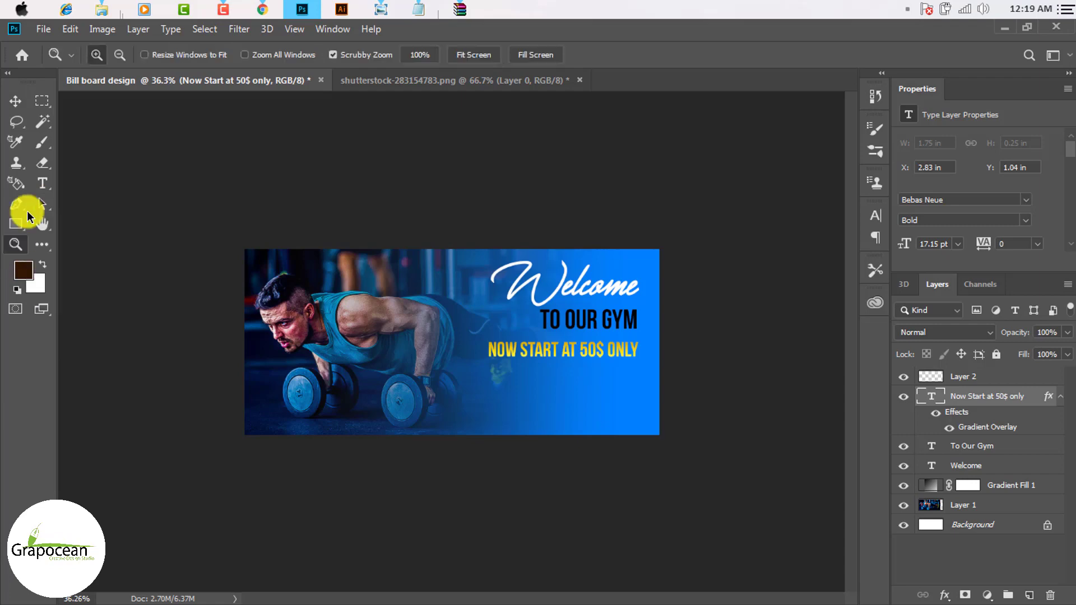
right_click(43, 185)
left_click(103, 185)
left_click_drag(472, 371, 701, 490)
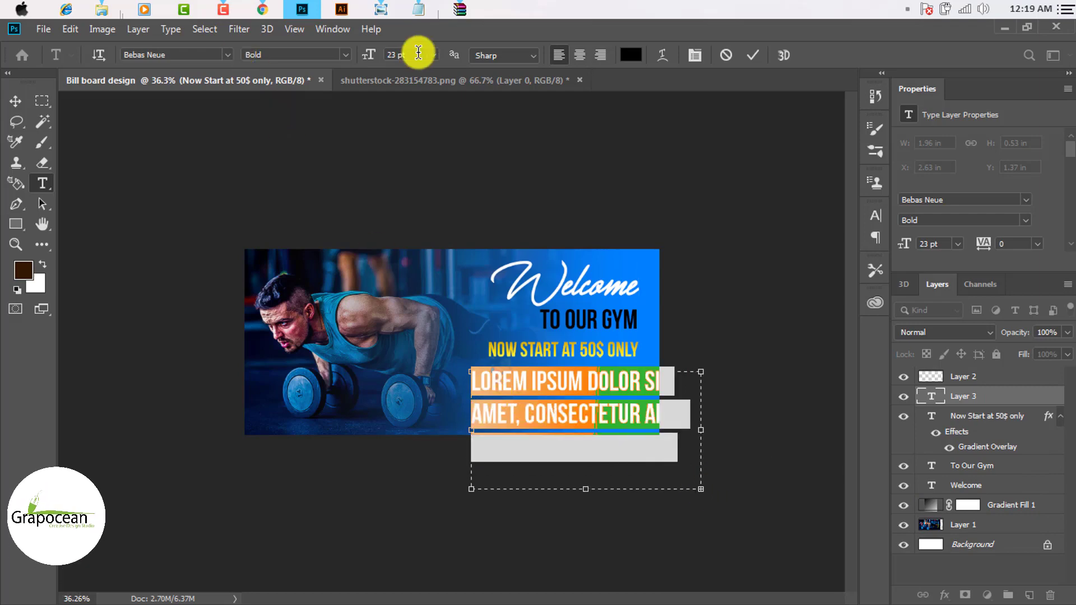
Set the paragraph's font size to 8 pt and shrink its text box to about 1.93 x 0.61 in
left_click_drag(370, 56, 359, 58)
left_click_drag(588, 490, 577, 427)
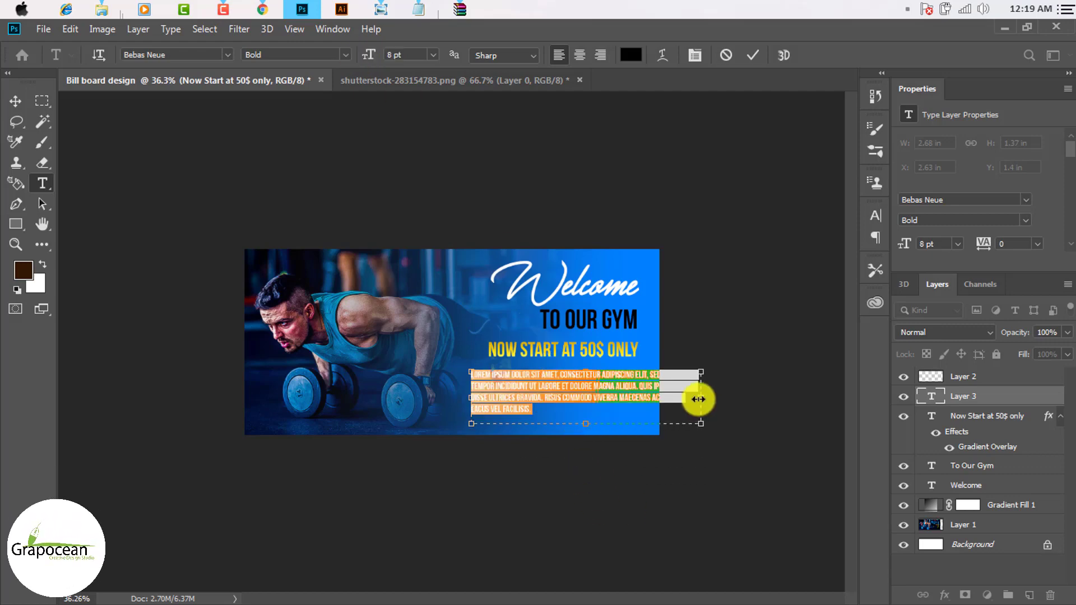
left_click_drag(699, 397, 647, 397)
left_click(11, 96)
scroll(605, 404, "up", 3)
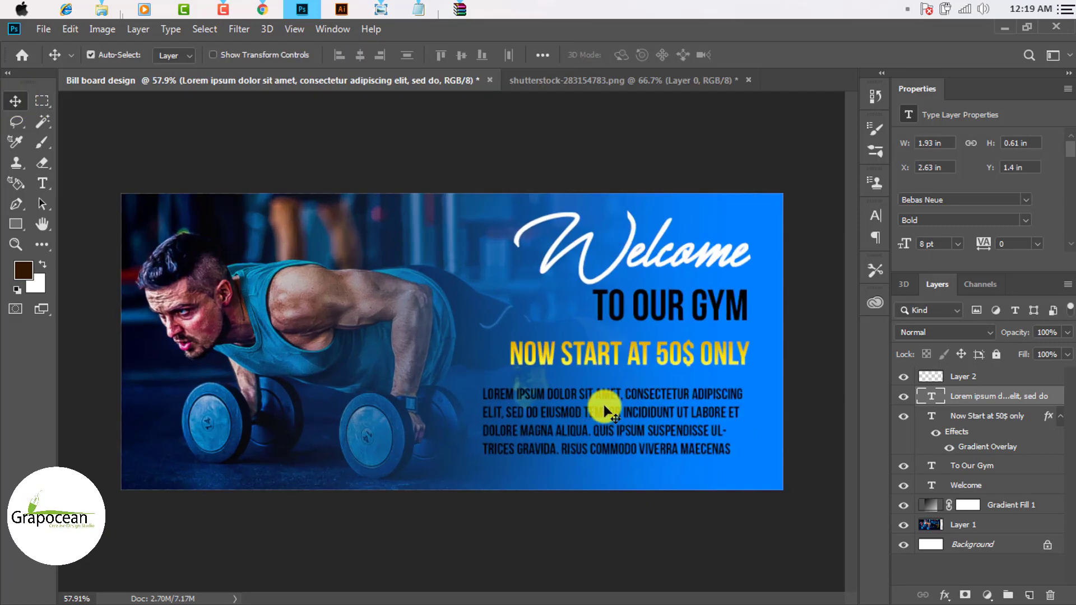
Move the Lorem ipsum paragraph right and down to about X 2.75 in, Y 1.48 in
scroll(645, 395, "down", 2)
left_click_drag(639, 395, 620, 414)
scroll(633, 418, "down", 2)
scroll(623, 416, "up", 1)
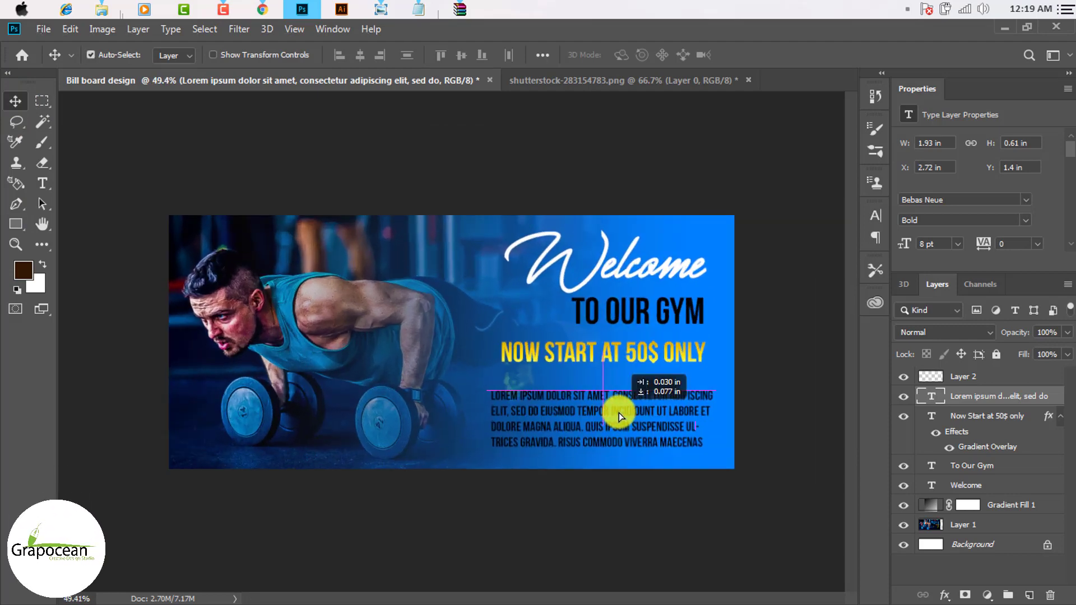
scroll(611, 425, "down", 1)
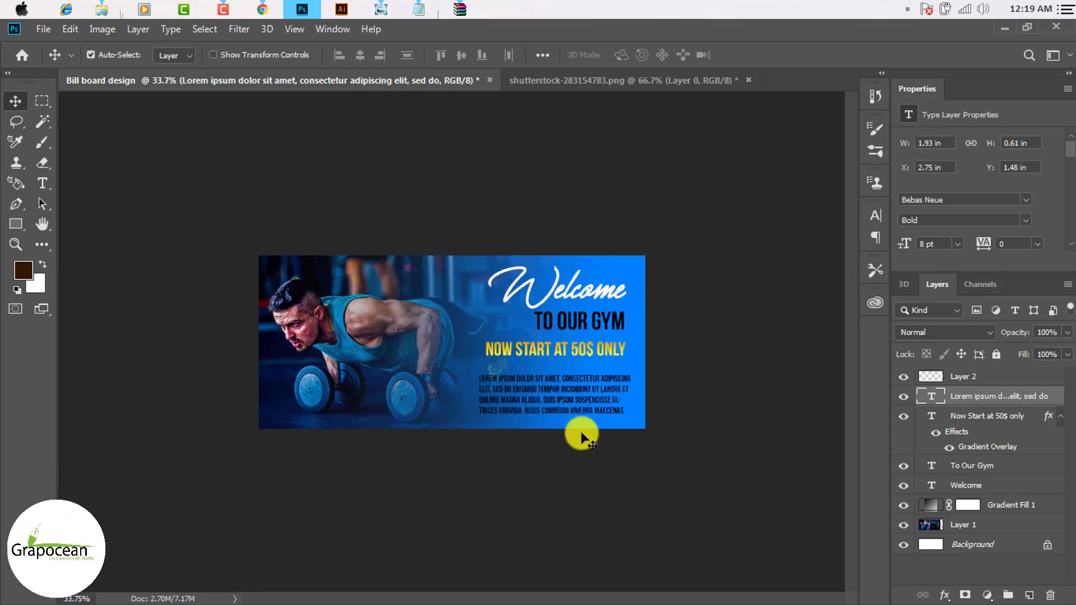
Colour the whole Lorem ipsum paragraph white (#ffffff) and place it at about X 2.78 in, Y 1.38 in
left_click(42, 183)
left_click_drag(478, 380, 703, 419)
left_click(631, 55)
left_click_drag(677, 312, 614, 136)
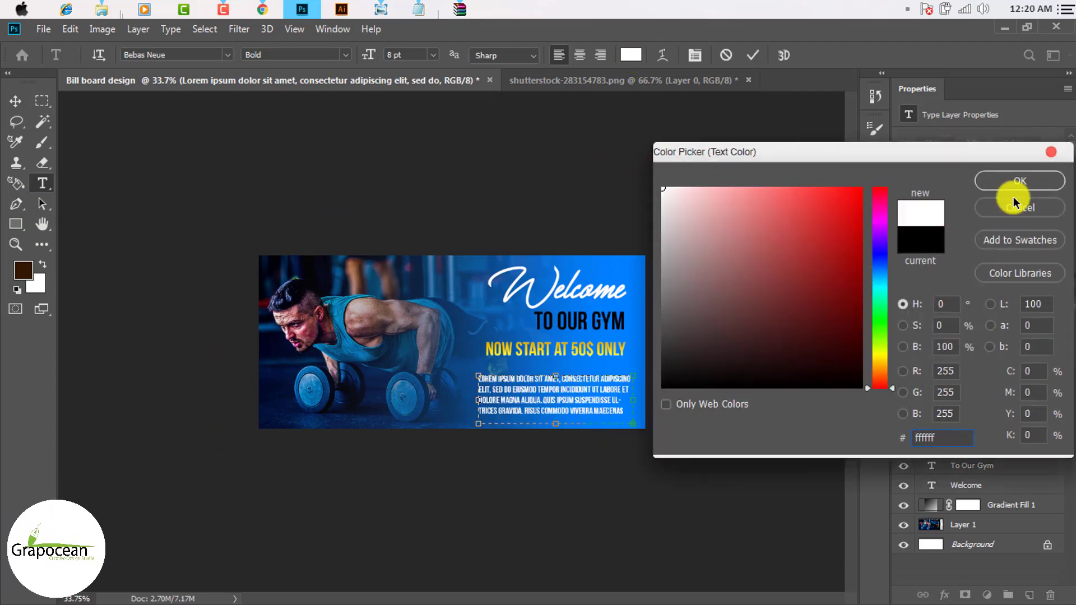
left_click(1019, 181)
left_click(15, 101)
scroll(598, 423, "up", 1)
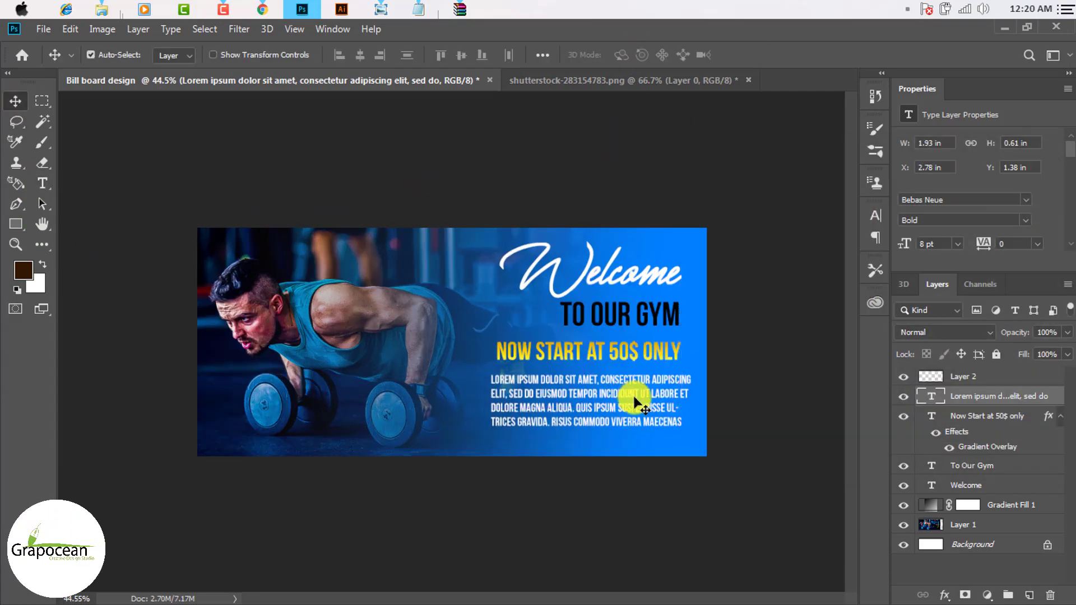
scroll(637, 427, "down", 1)
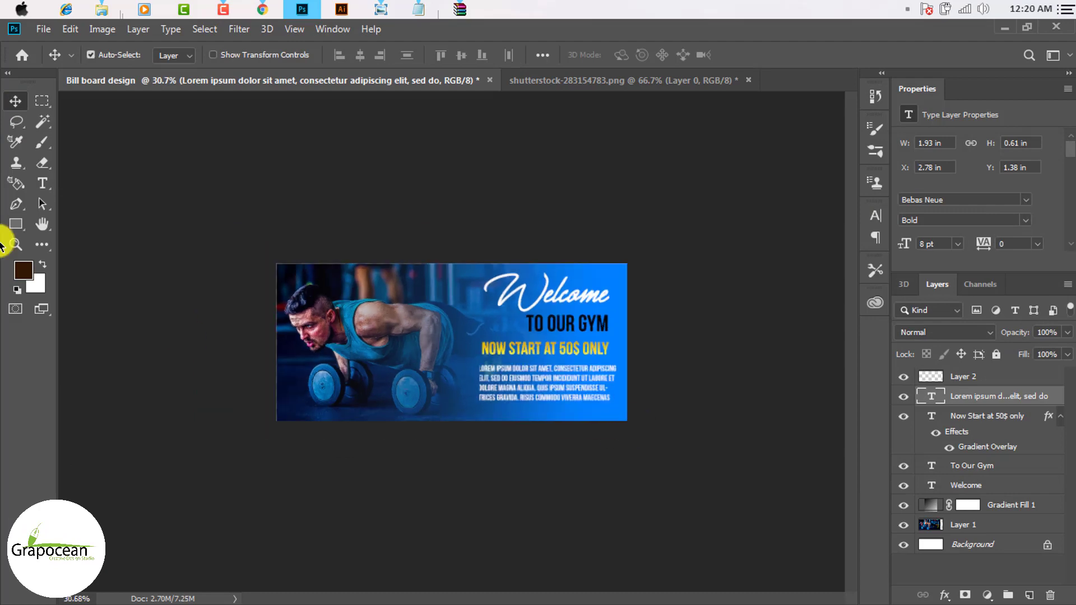
Delete the paragraph text after "suspendisse" and shorten its text box to about 0.4 in high
left_click(41, 183)
scroll(642, 425, "up", 1)
left_click_drag(682, 422, 461, 353)
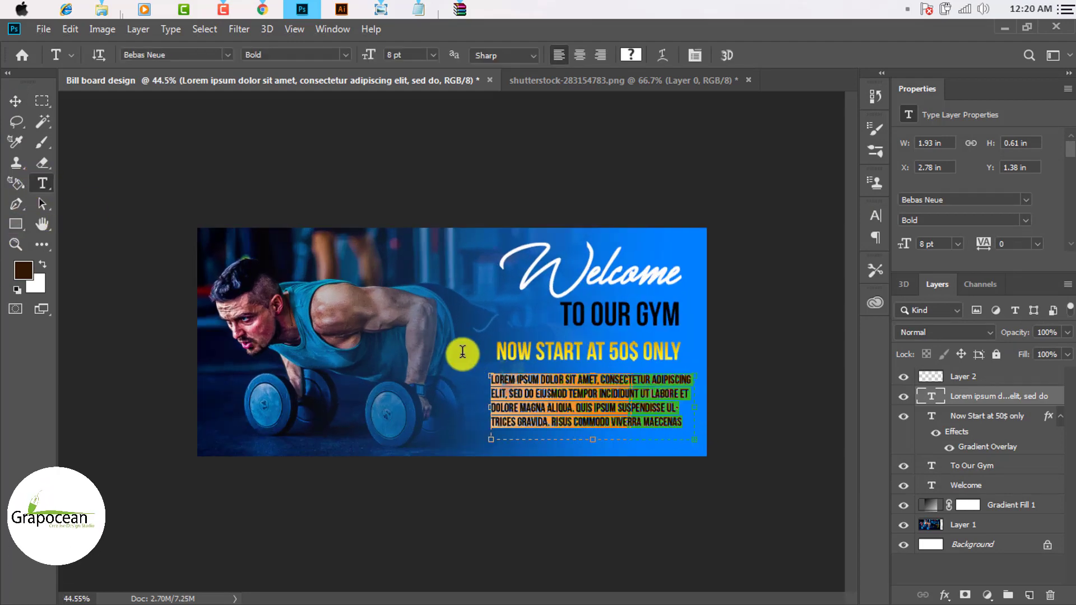
double_click(671, 409)
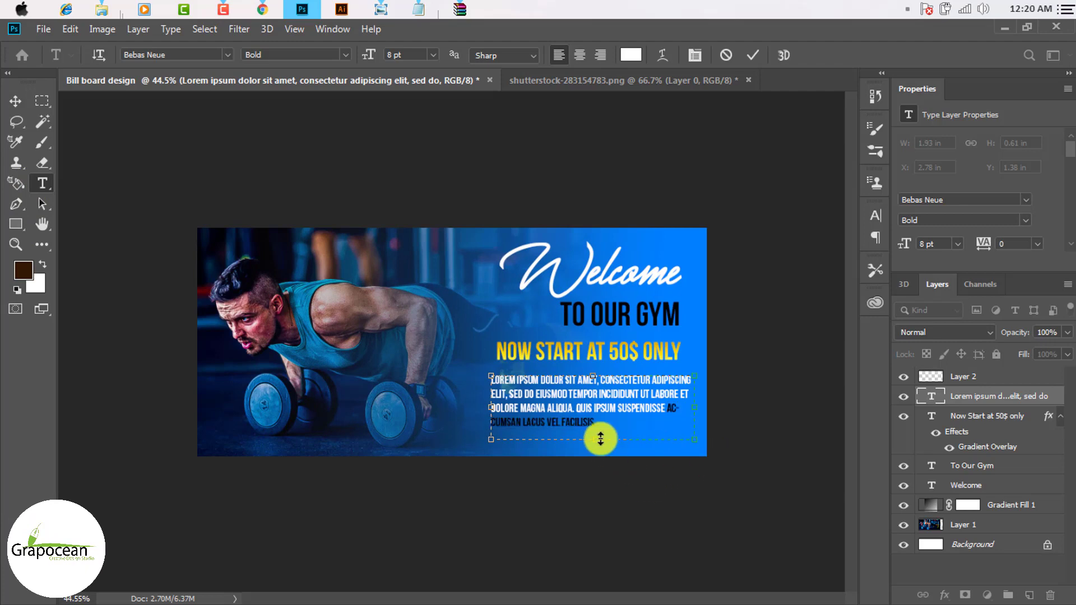
left_click_drag(601, 439, 644, 418)
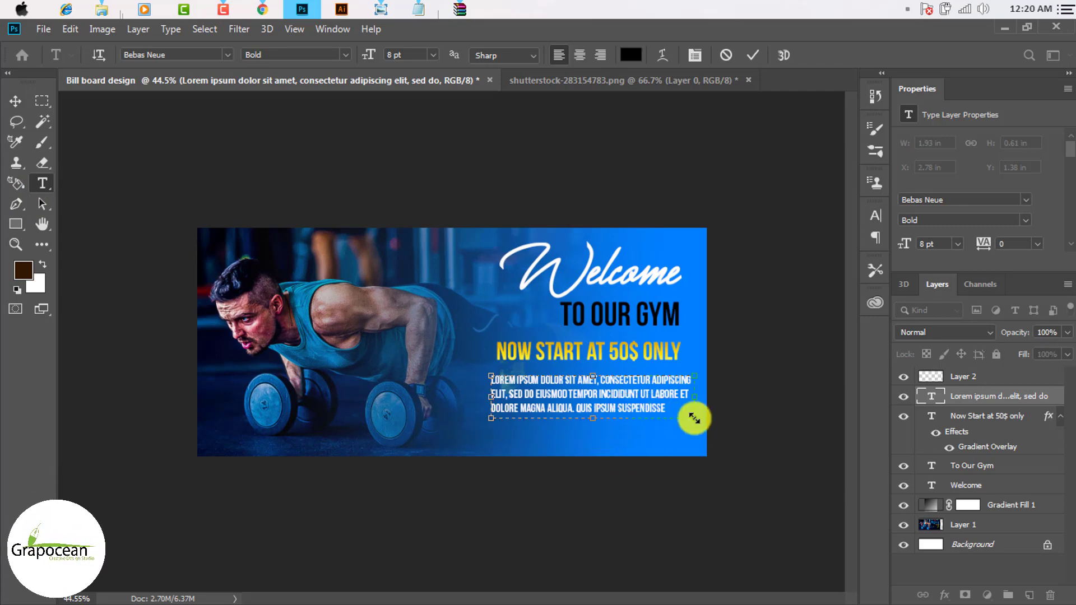
key("ctrl+z")
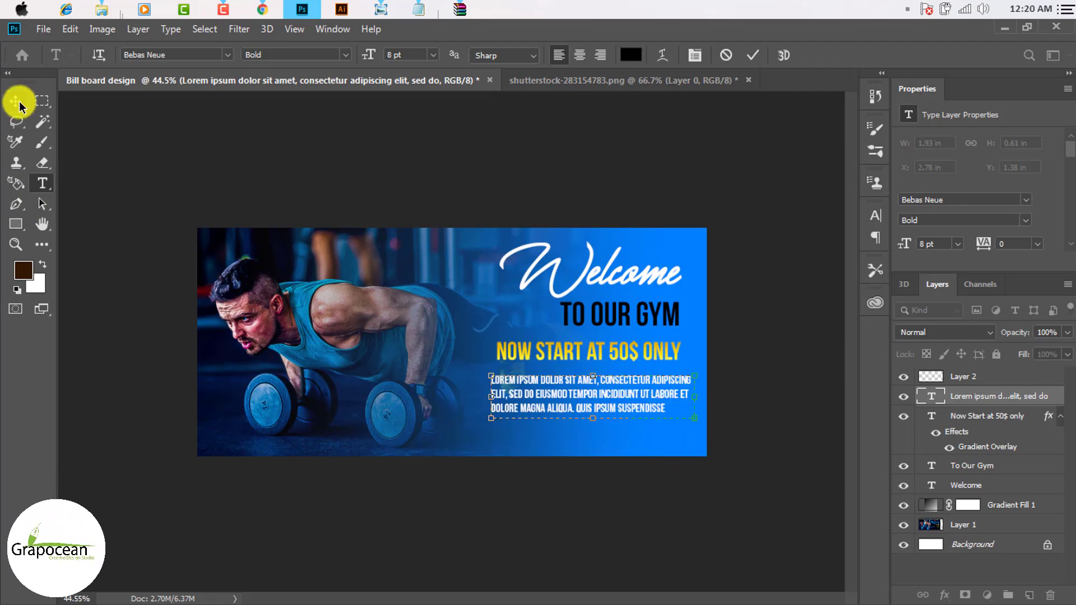
left_click(15, 101)
scroll(616, 396, "up", 1)
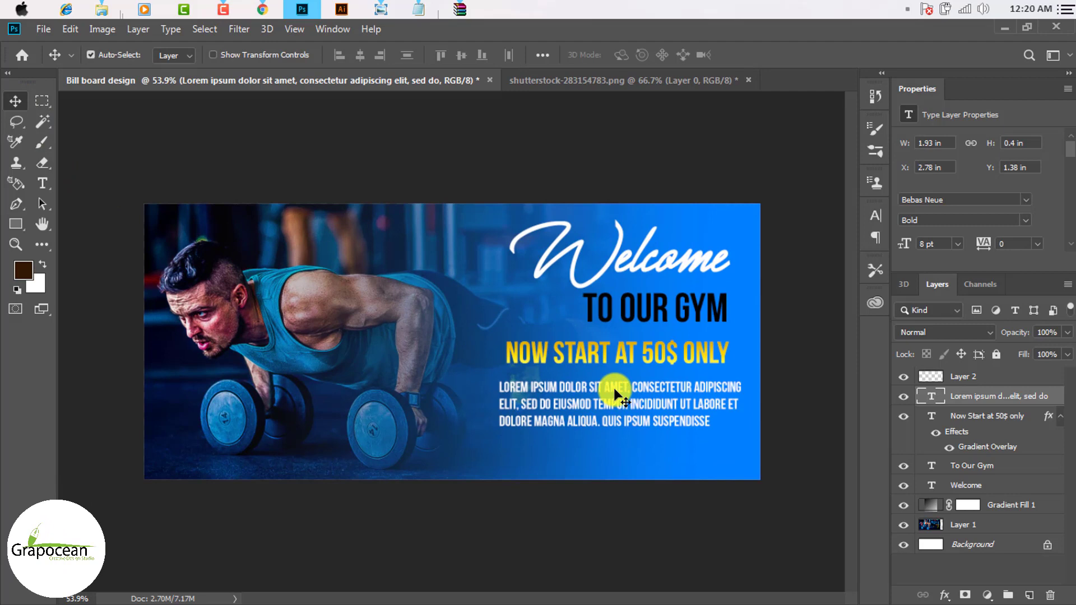
Right-align the paragraph text and move the paragraph to about X 2.66 in, Y 1.45 in
left_click(42, 183)
left_click(709, 421)
key("ctrl+a")
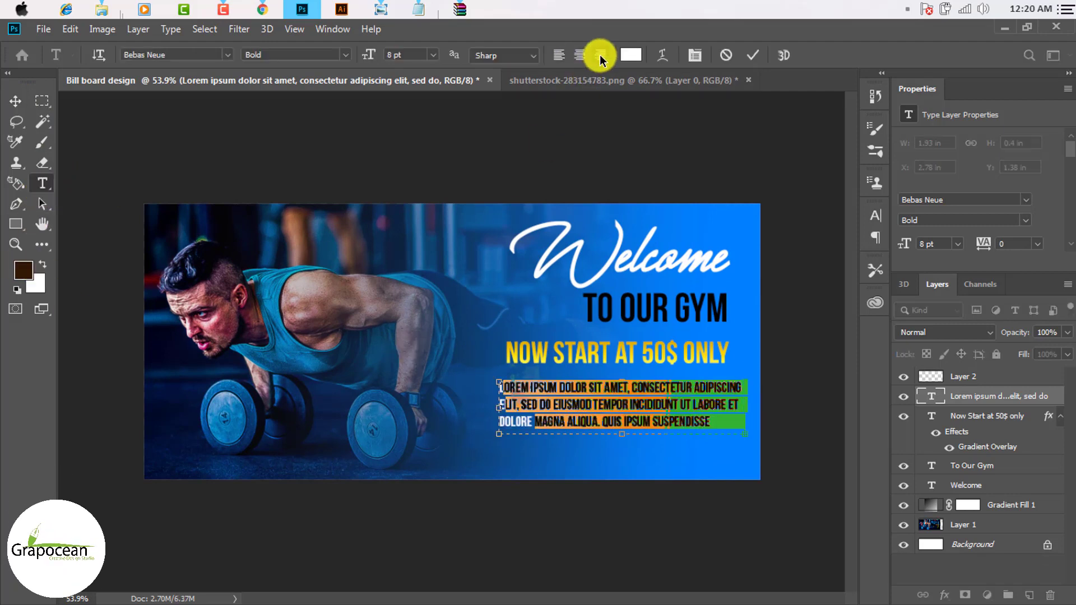
left_click(600, 55)
left_click(16, 102)
left_click_drag(712, 396, 694, 411)
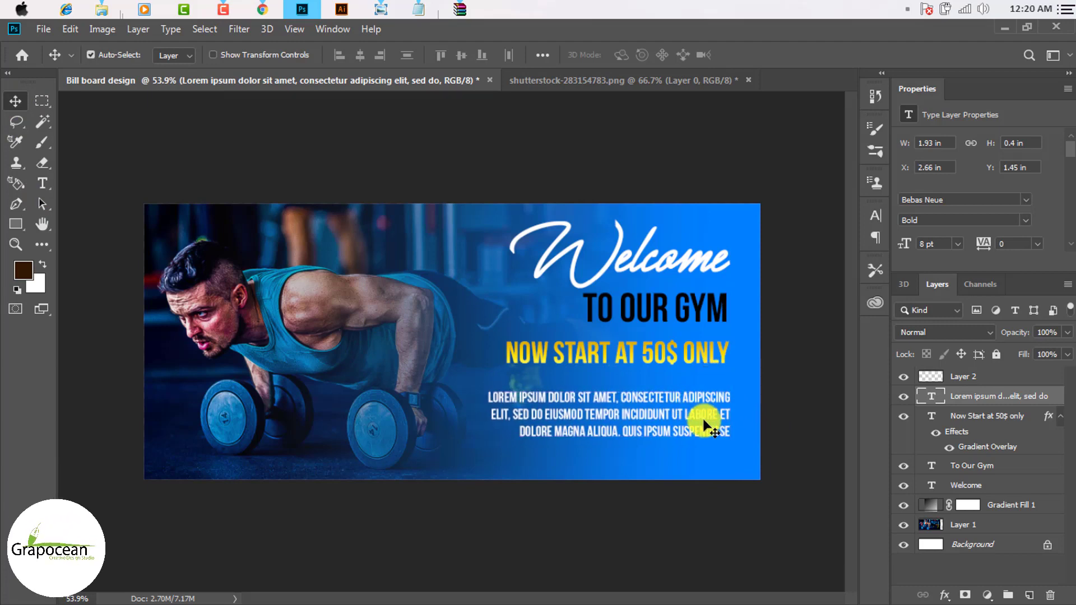
Enlarge the font size of "50$" within the offer line so the price stands out
double_click(663, 352)
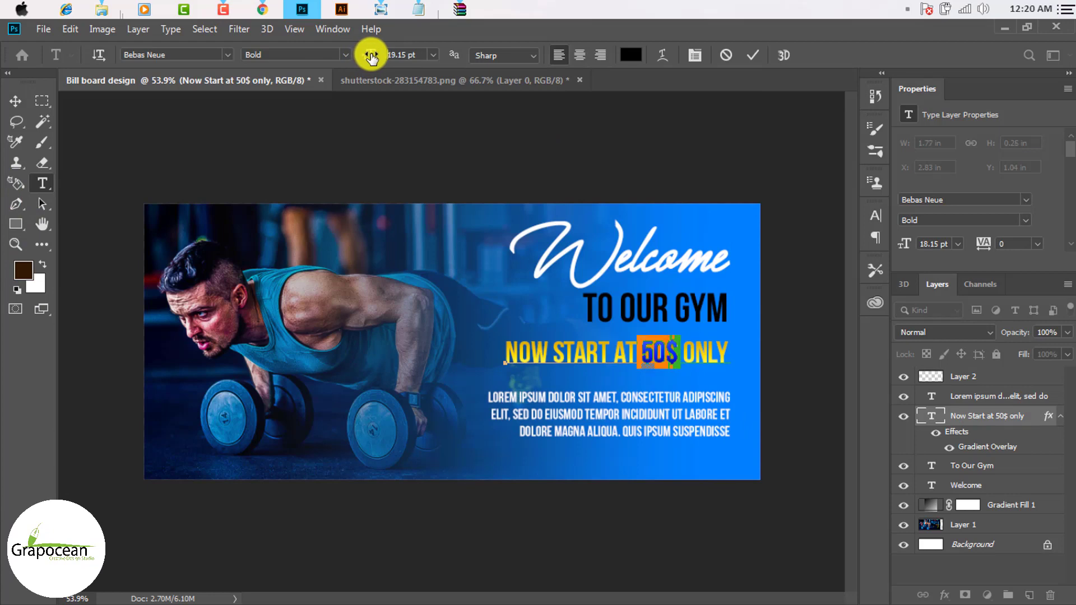
left_click_drag(372, 56, 372, 54)
left_click(16, 101)
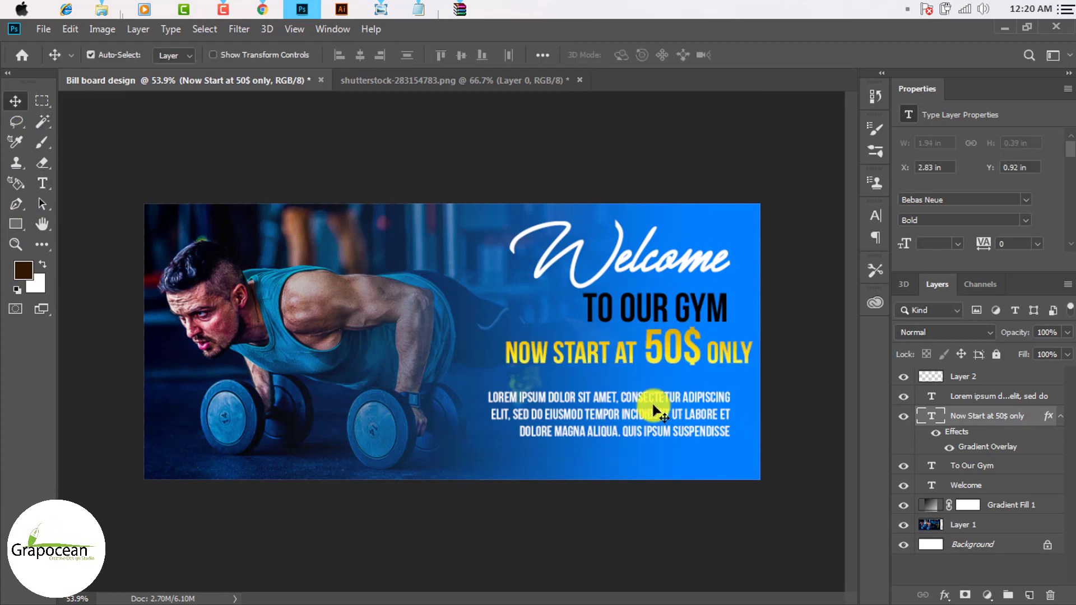
Move the offer line to about X 2.64 in, Y 1.1 in, and lower "To Our Gym" and the paragraph slightly
left_click_drag(655, 355, 634, 368)
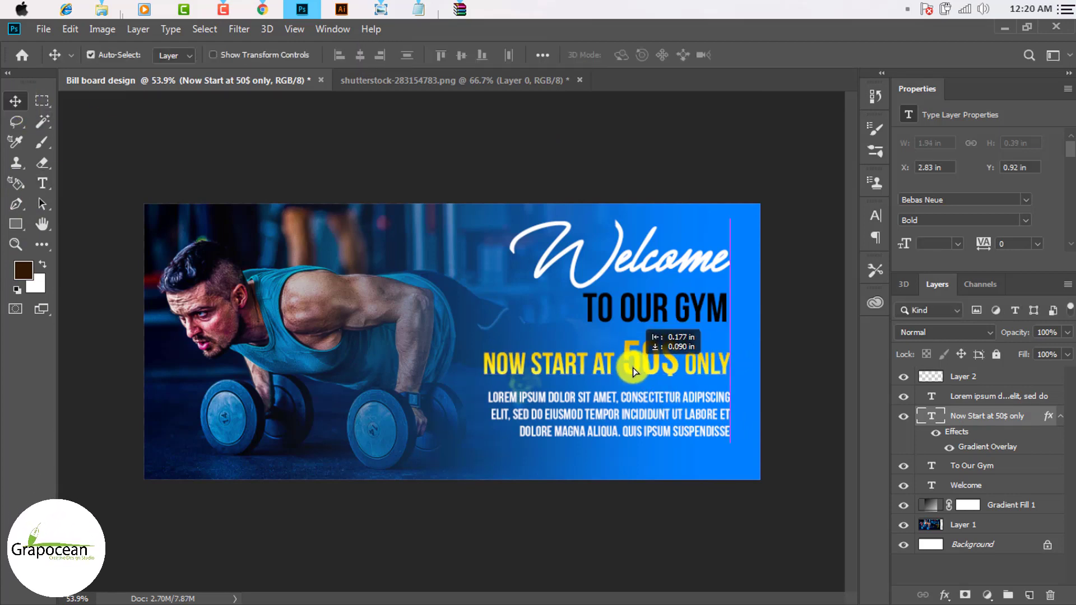
left_click_drag(662, 309, 661, 315)
scroll(653, 420, "down", 5)
scroll(645, 428, "up", 2)
left_click_drag(611, 405, 607, 418)
left_click_drag(610, 363, 609, 373)
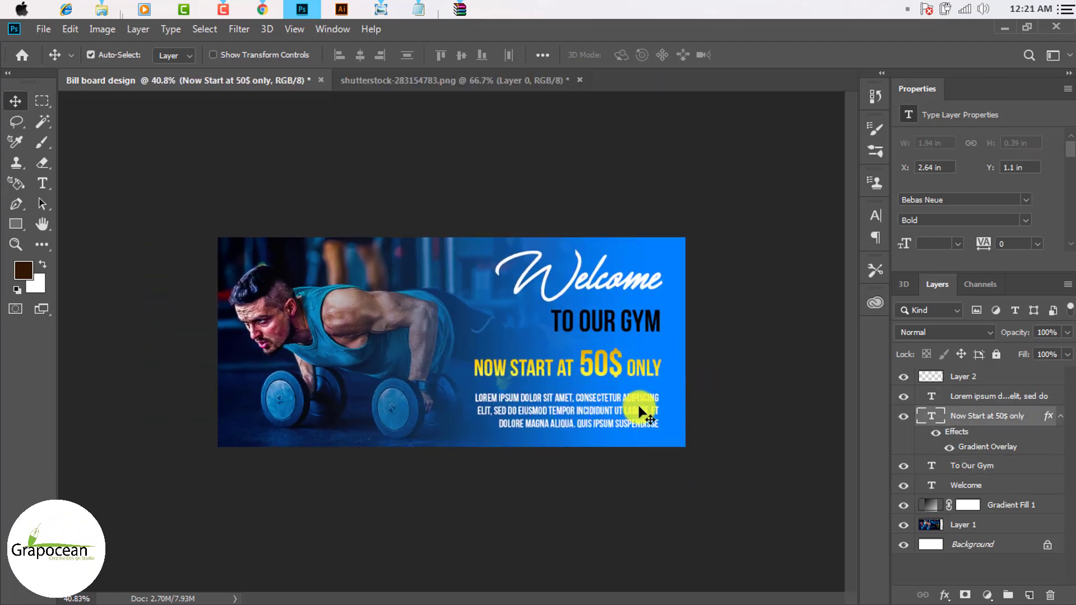
Move the offer line and paragraph up, placing the paragraph at about X 2.65 in, Y 1.41 in
scroll(642, 414, "up", 2)
left_click_drag(644, 414, 657, 401)
scroll(685, 438, "down", 2)
scroll(685, 439, "down", 2)
scroll(657, 401, "up", 2)
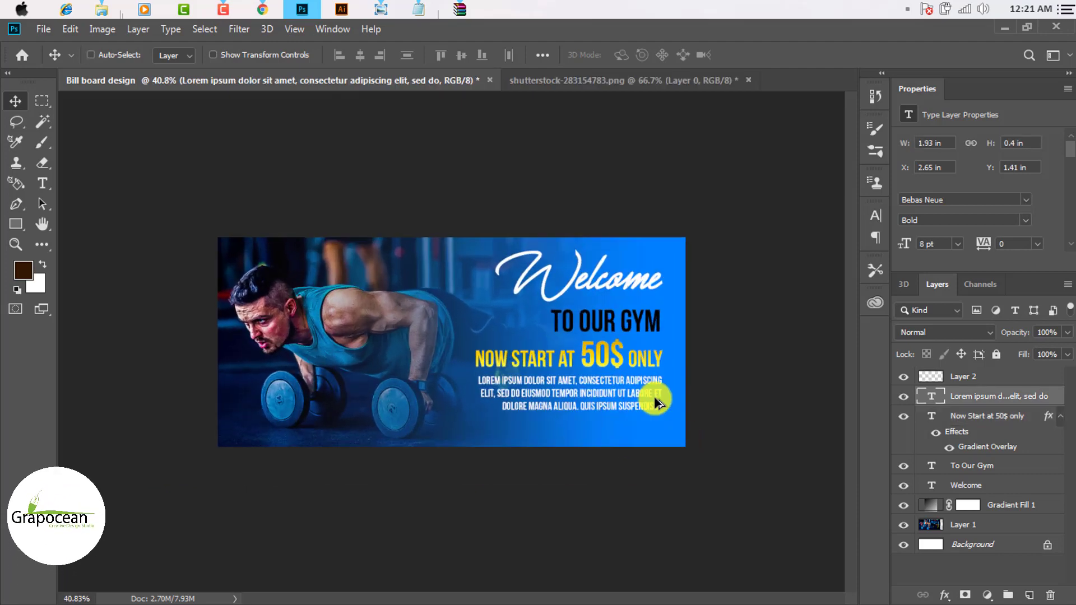
Lower "Welcome", "To Our Gym" and the offer line together slightly, and move the paragraph down to about Y 1.49 in
left_click(645, 359, "ctrl")
left_click(641, 319, "ctrl+shift")
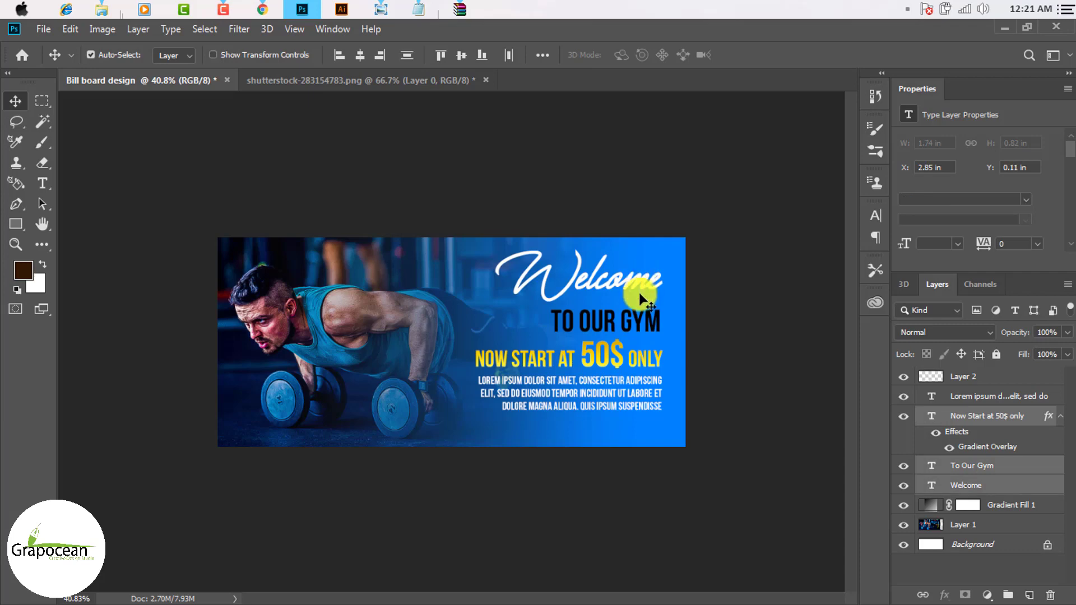
left_click_drag(598, 285, 598, 290)
left_click_drag(613, 395, 613, 402)
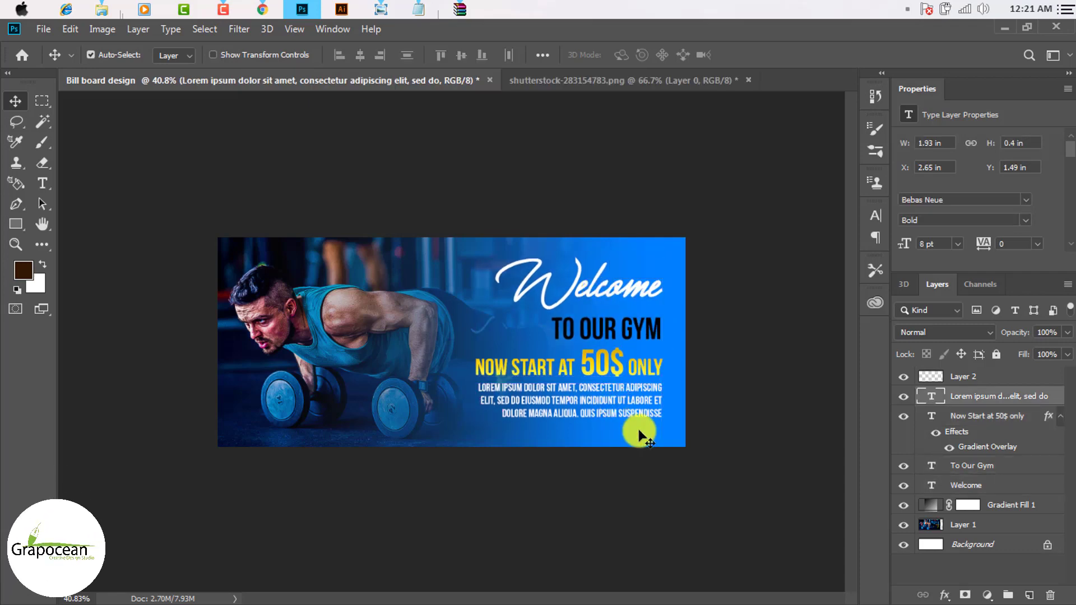
scroll(642, 436, "down", 3)
scroll(641, 436, "up", 7)
scroll(642, 438, "down", 7)
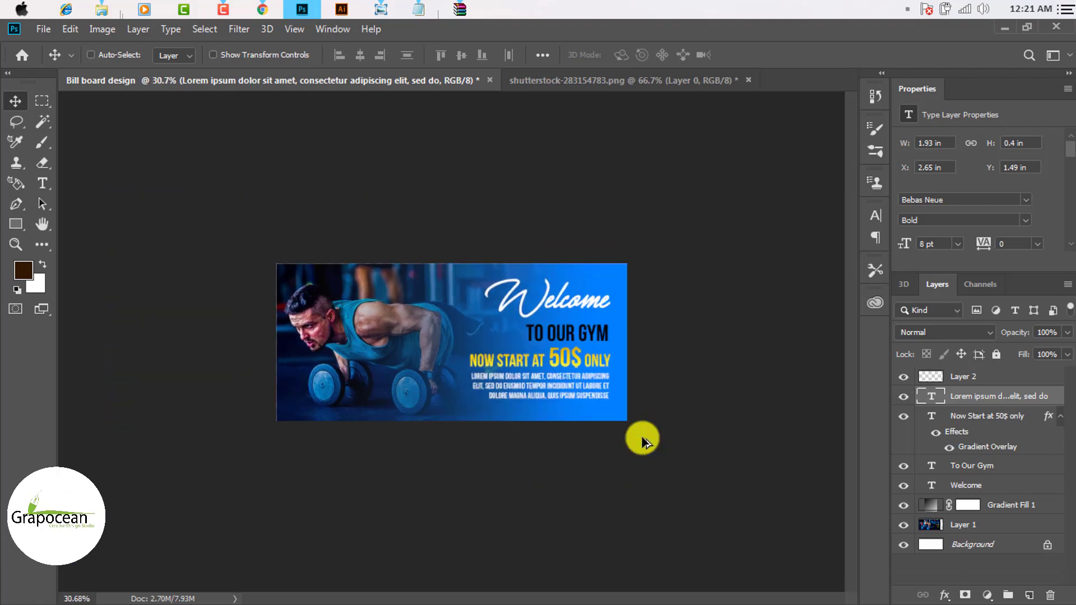
scroll(560, 380, "up", 5)
scroll(561, 380, "down", 2)
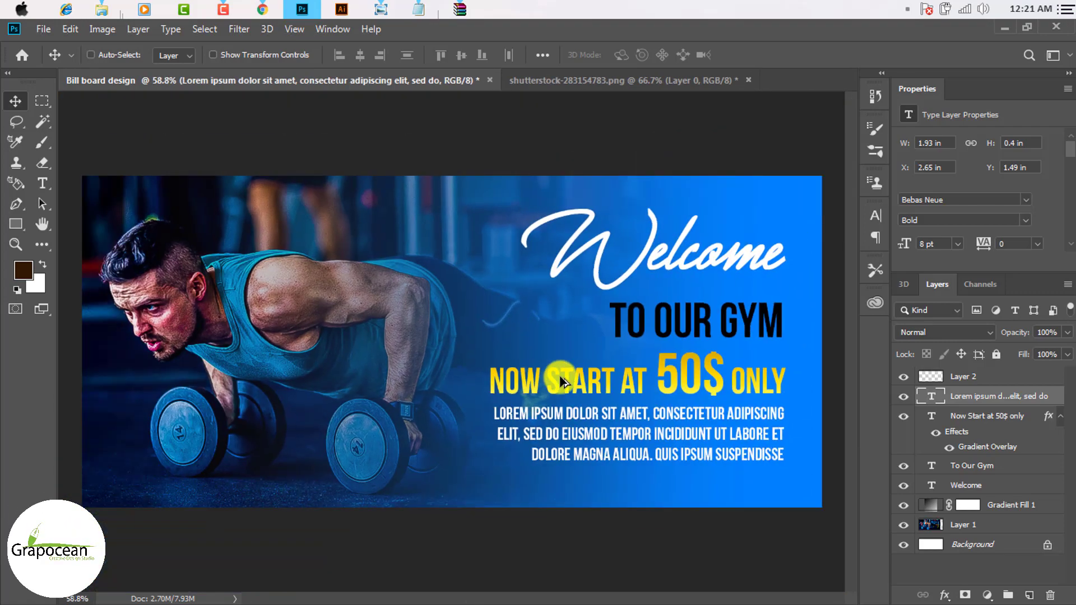
scroll(560, 381, "down", 3)
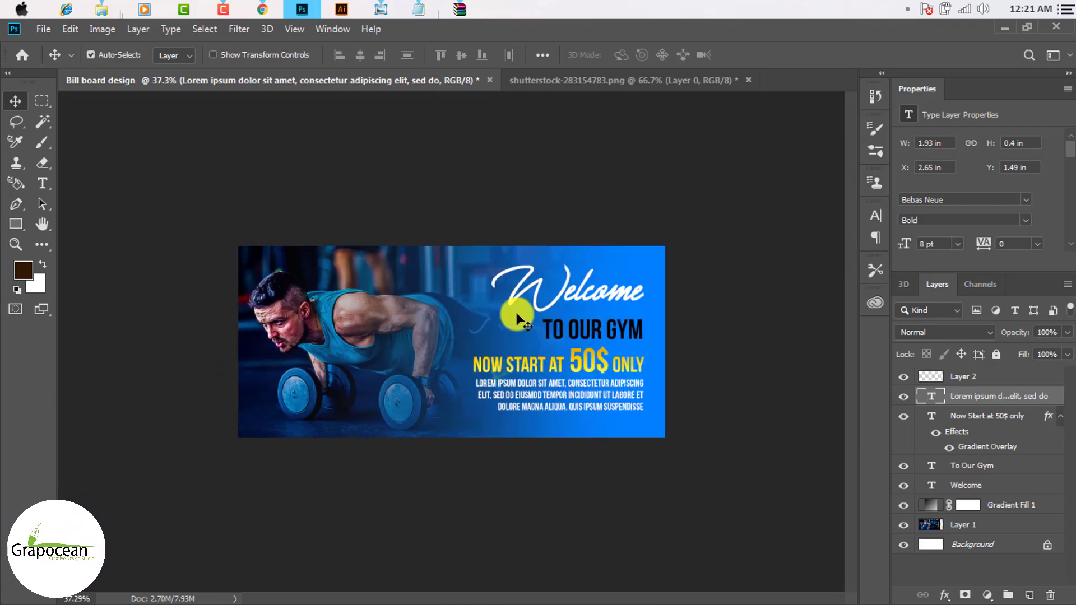
left_click(225, 10)
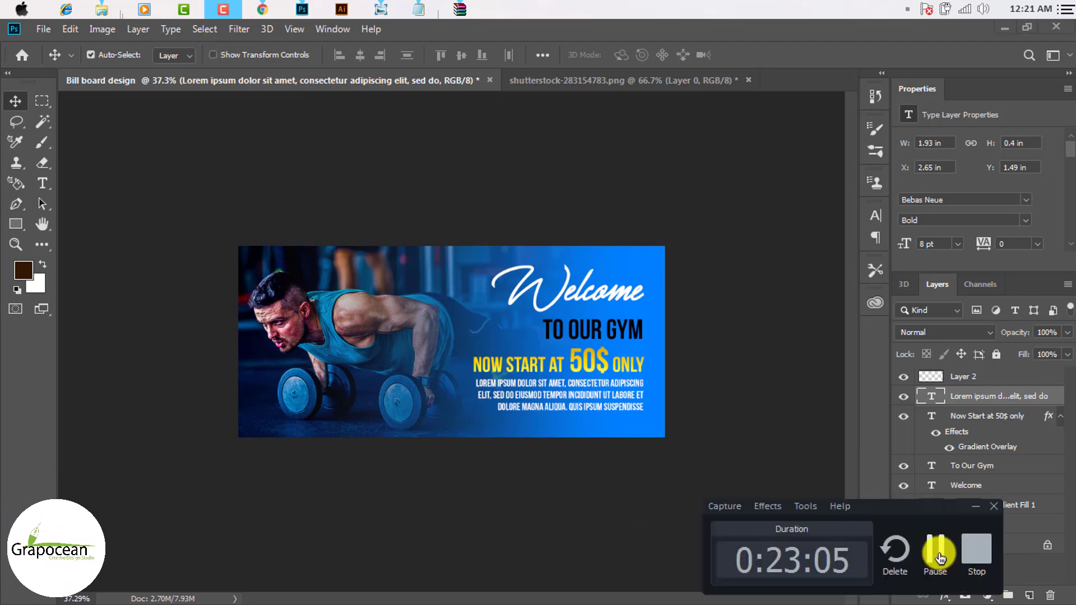